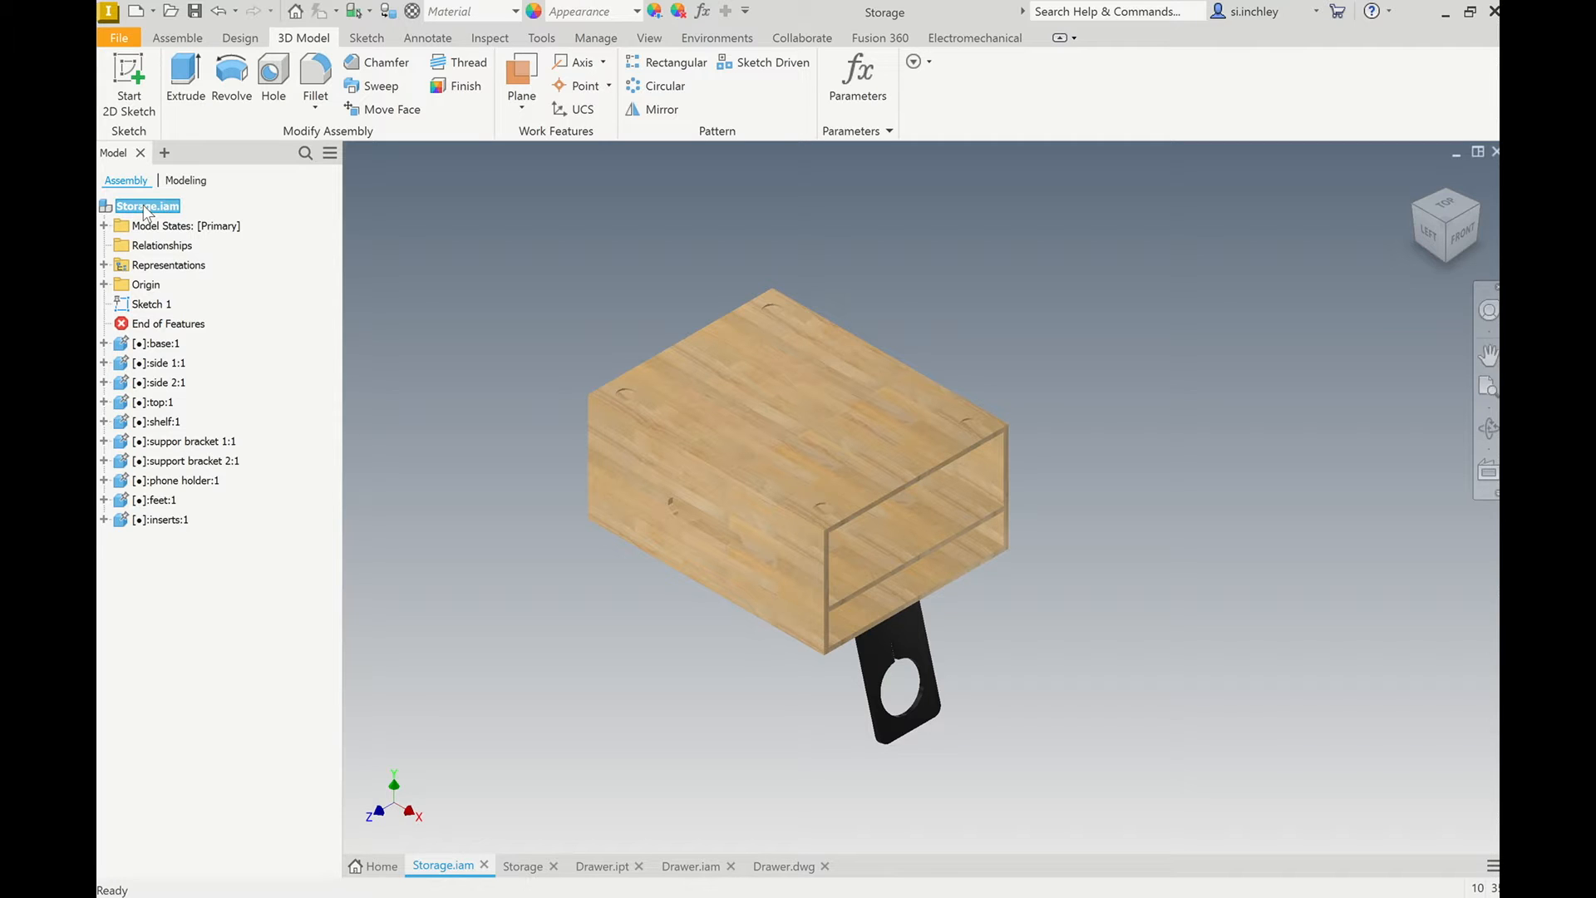
Create a nest from the Storage.iam assembly with the Standard (mm).inest template, automatically mapping the missing materials and accepting the sources.
{"action": "right_click", "coordinate": [146, 209]}
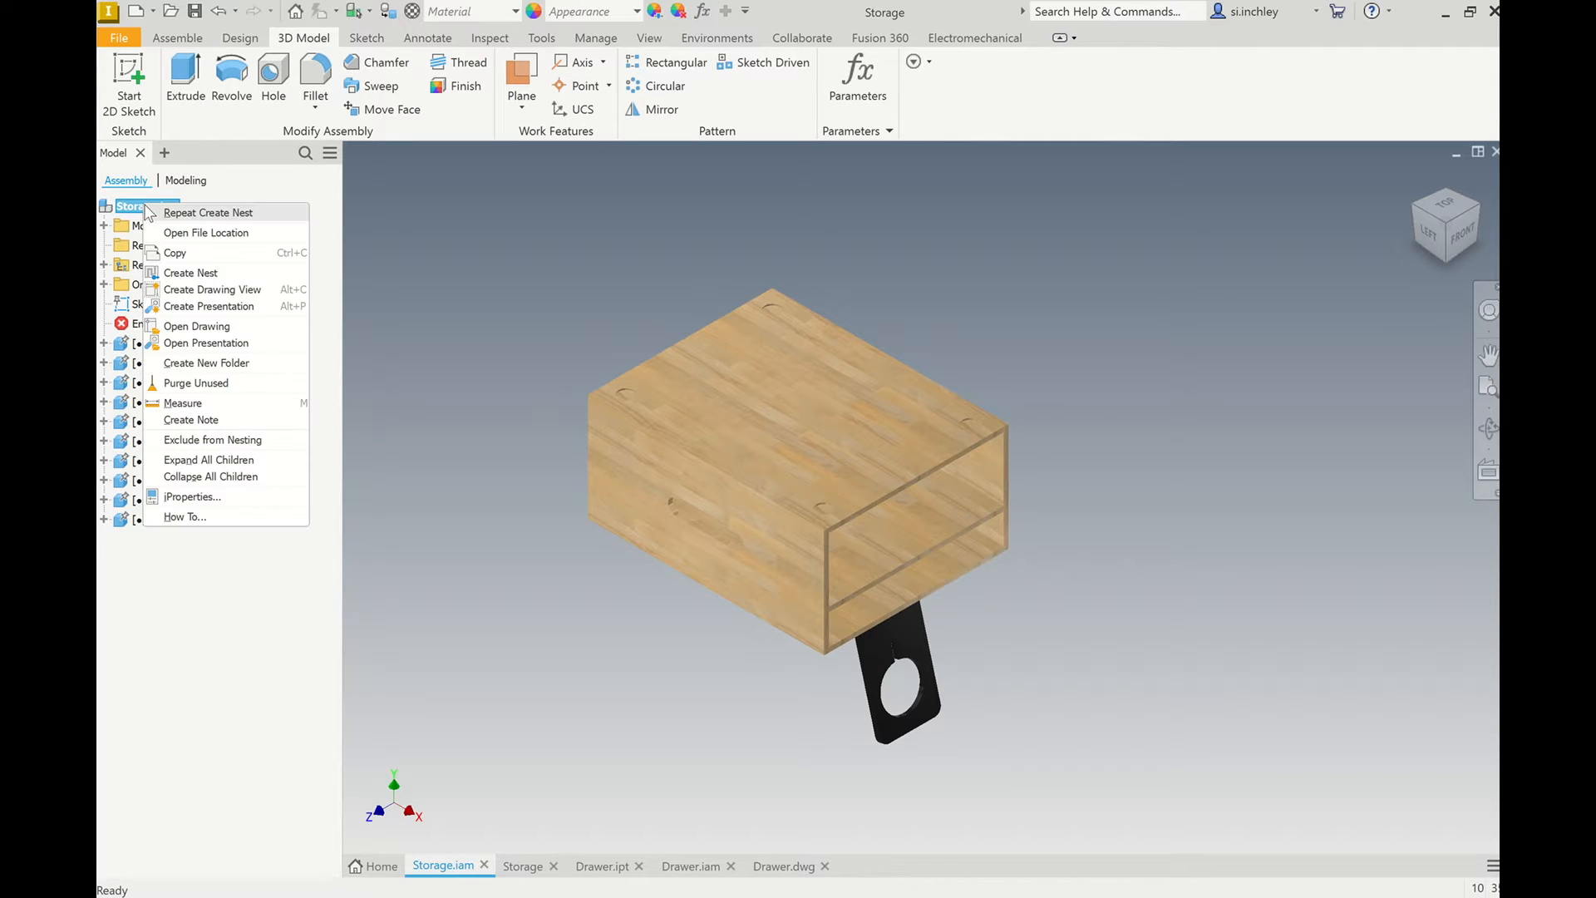
{"action": "left_click", "coordinate": [189, 275]}
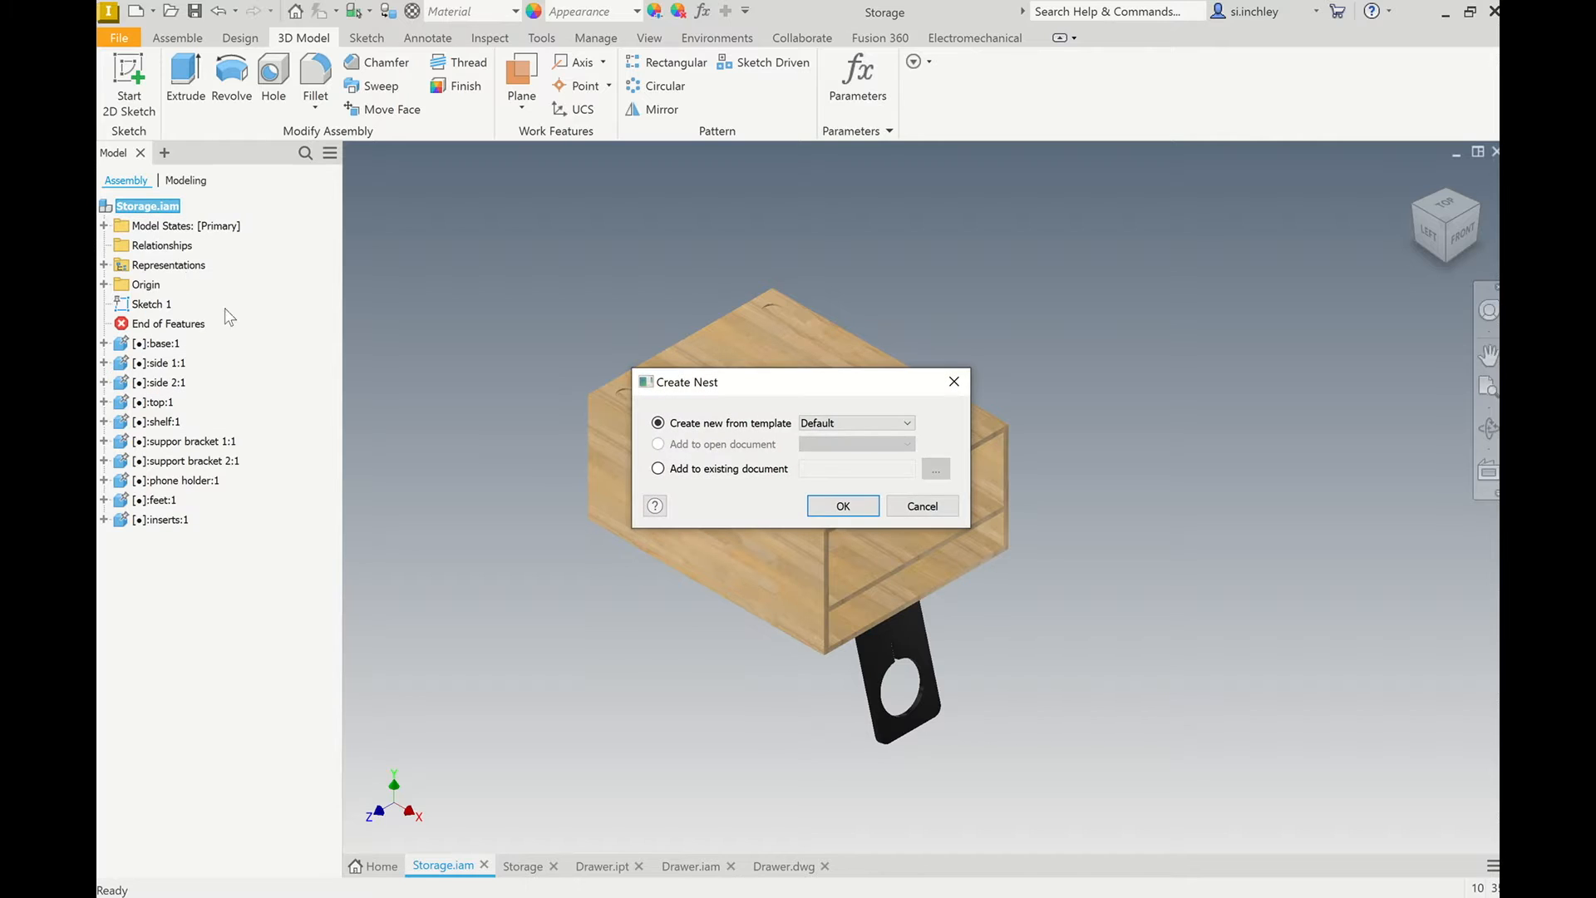
{"action": "left_click", "coordinate": [866, 422]}
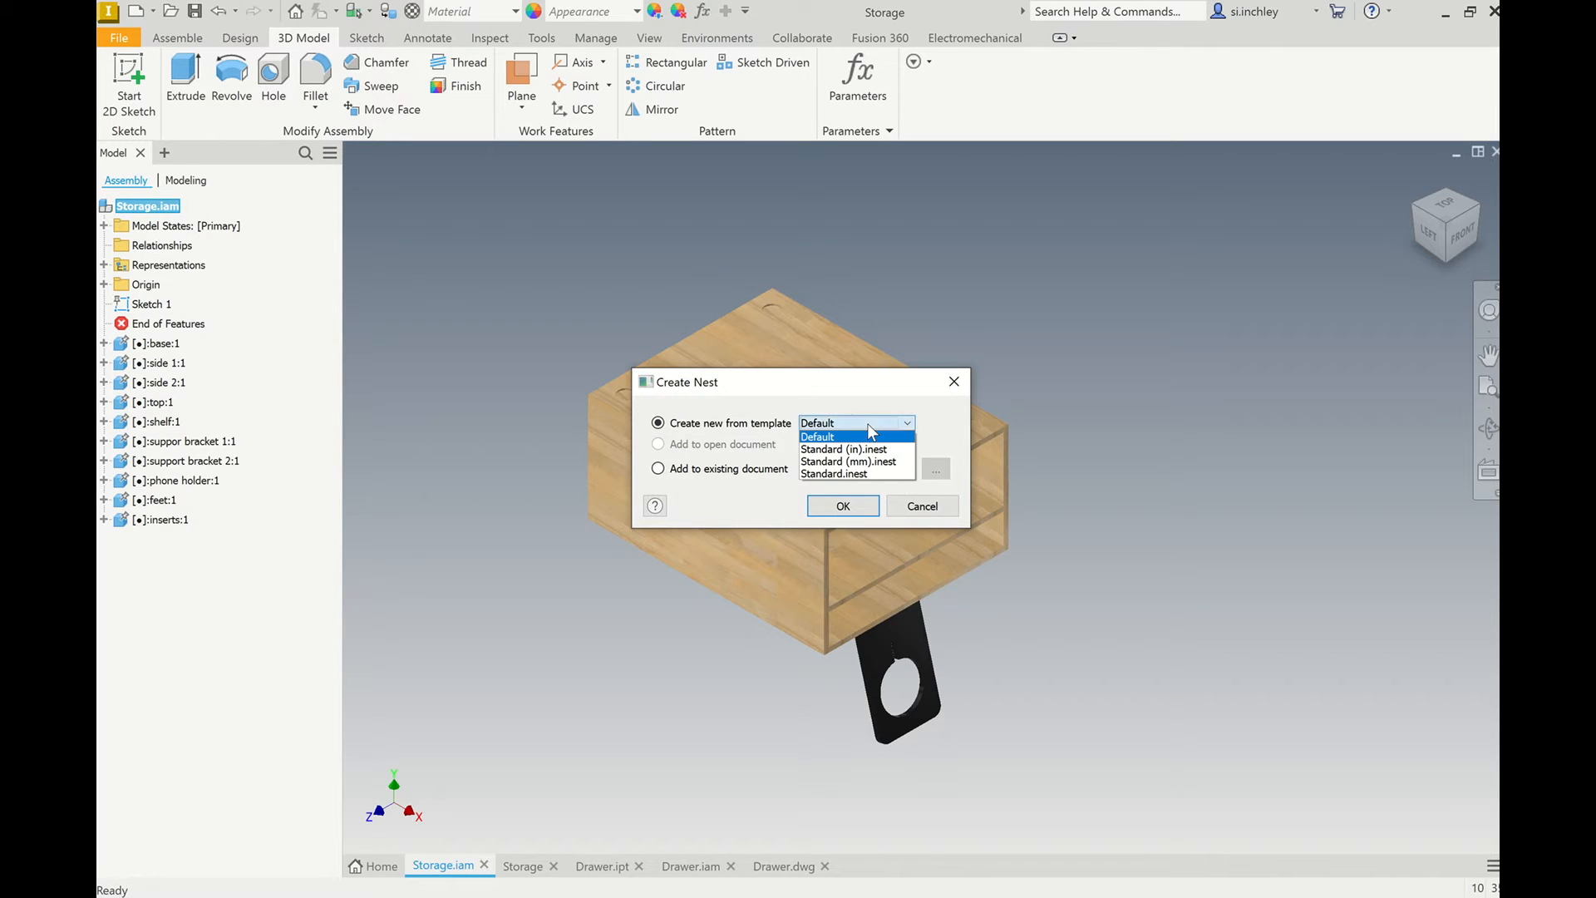
{"action": "left_click", "coordinate": [871, 461]}
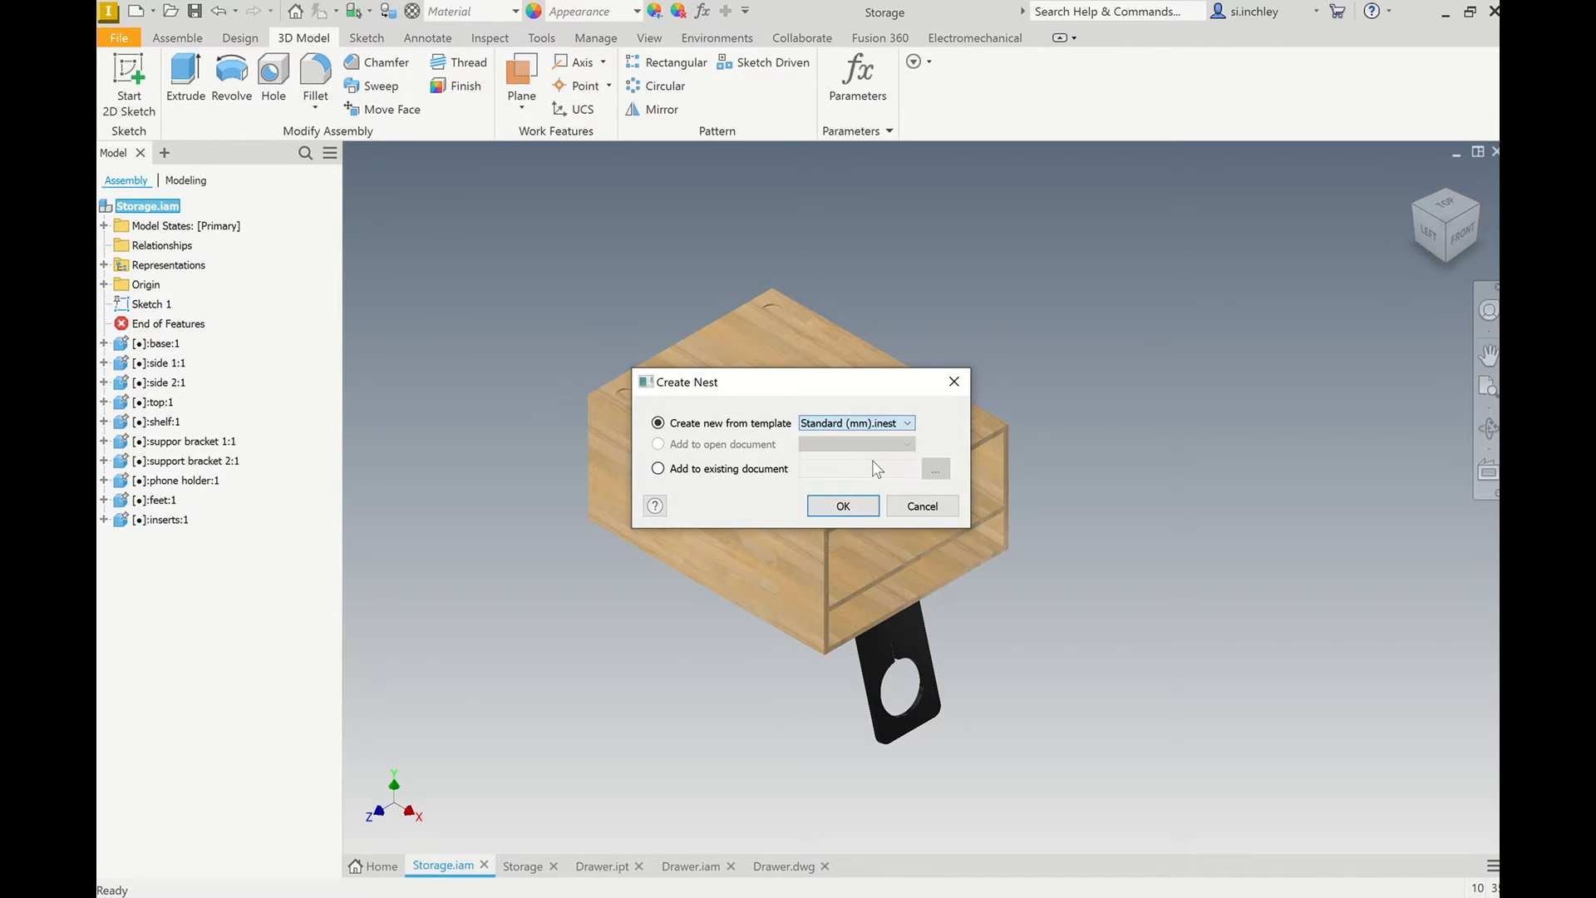
{"action": "left_click", "coordinate": [842, 505]}
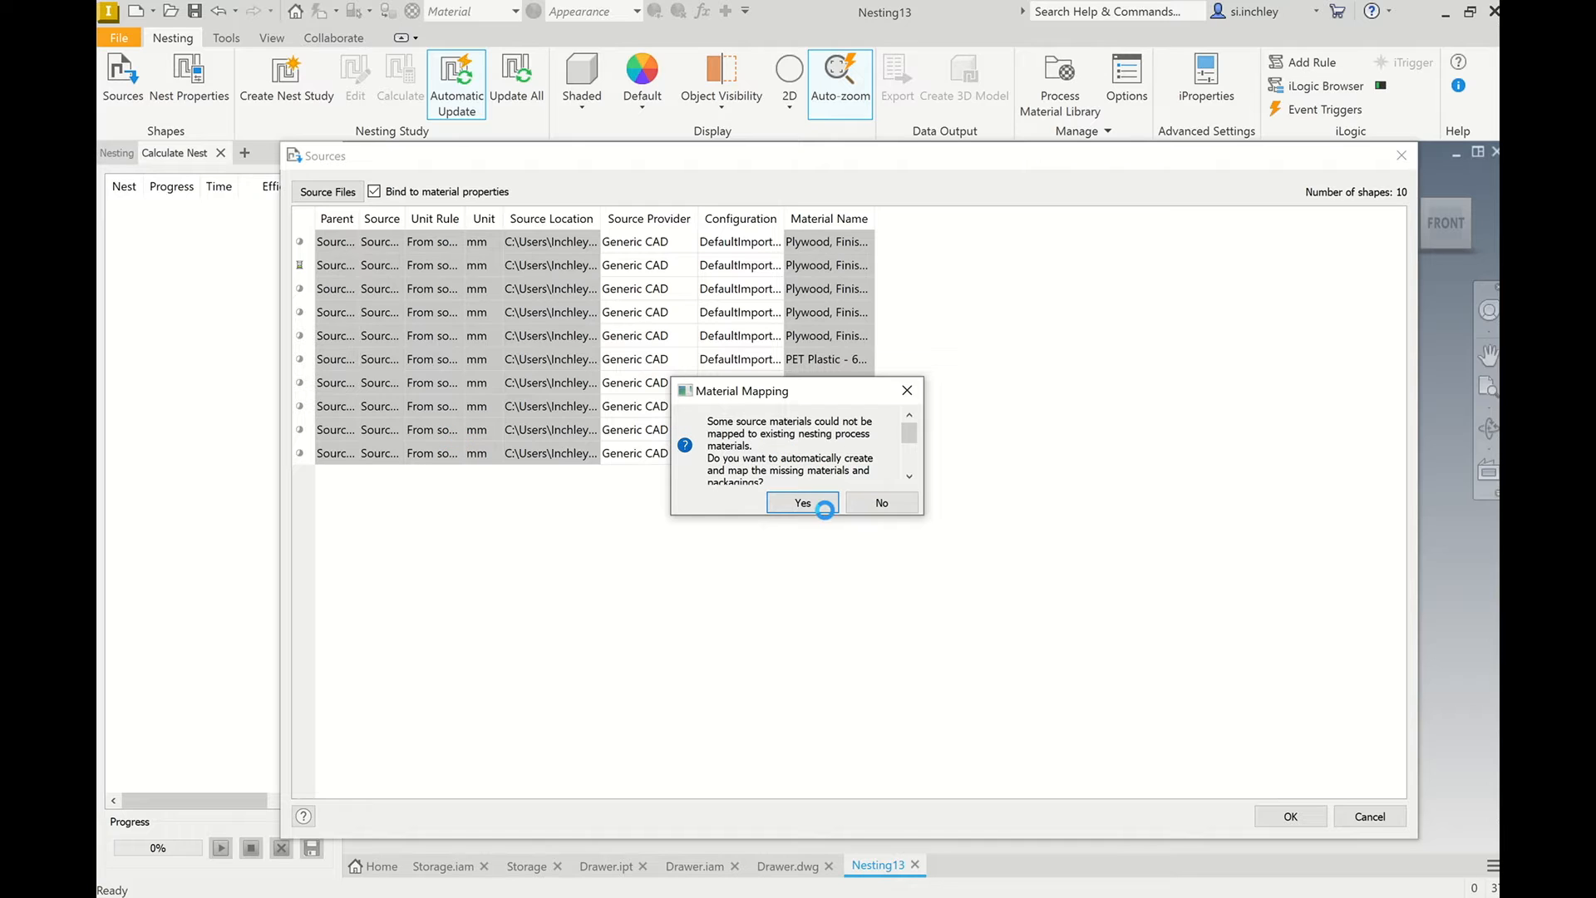
{"action": "left_click", "coordinate": [802, 503]}
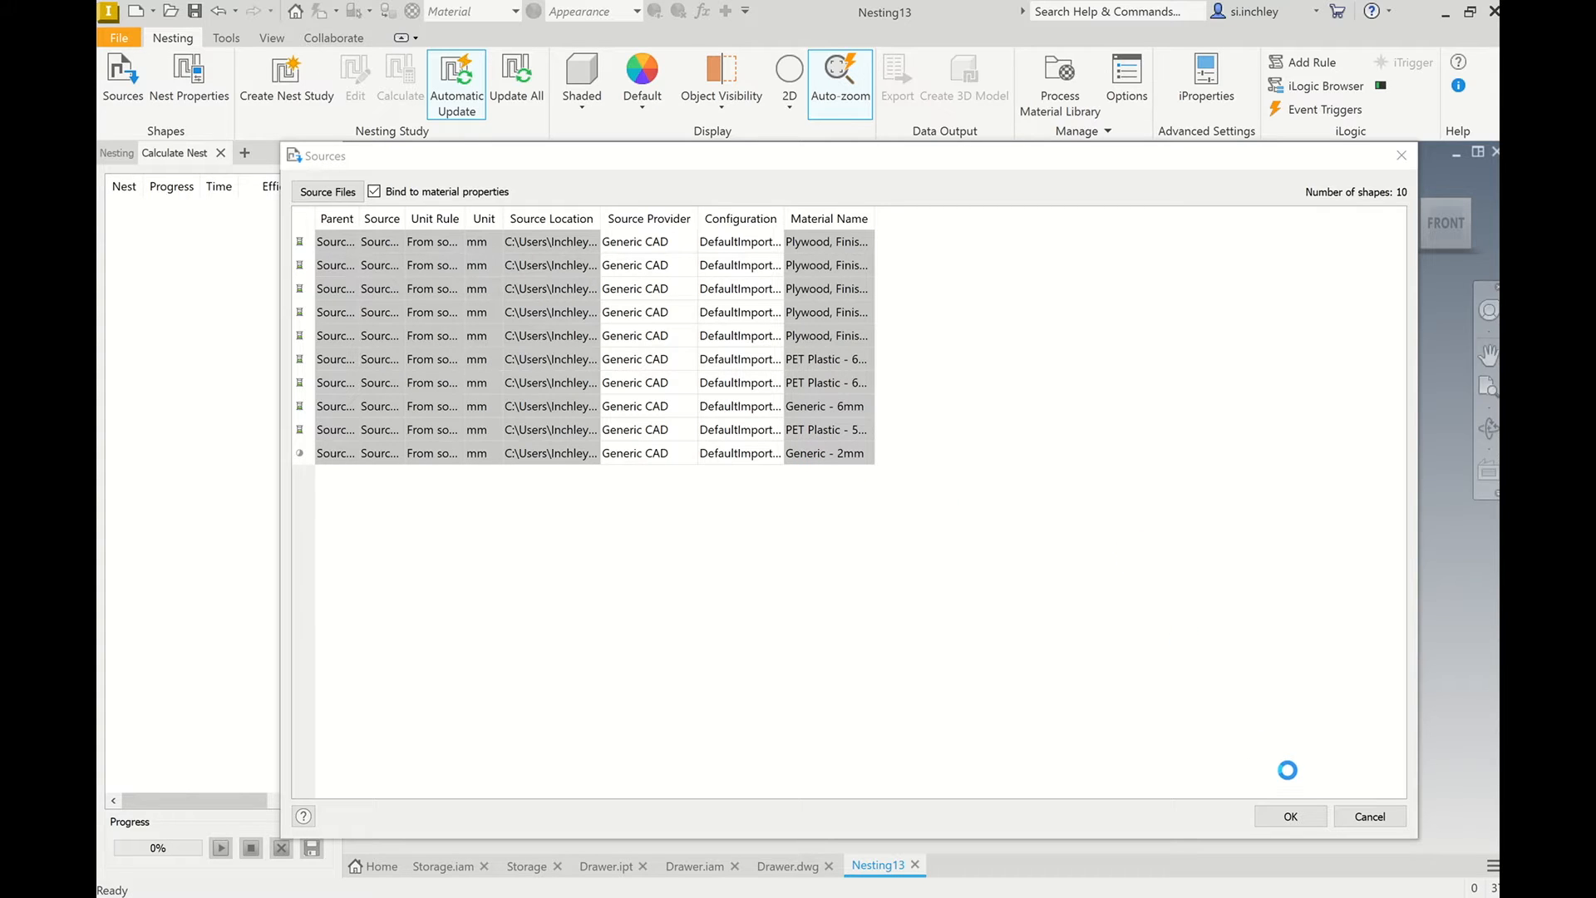
{"action": "left_click", "coordinate": [1295, 815]}
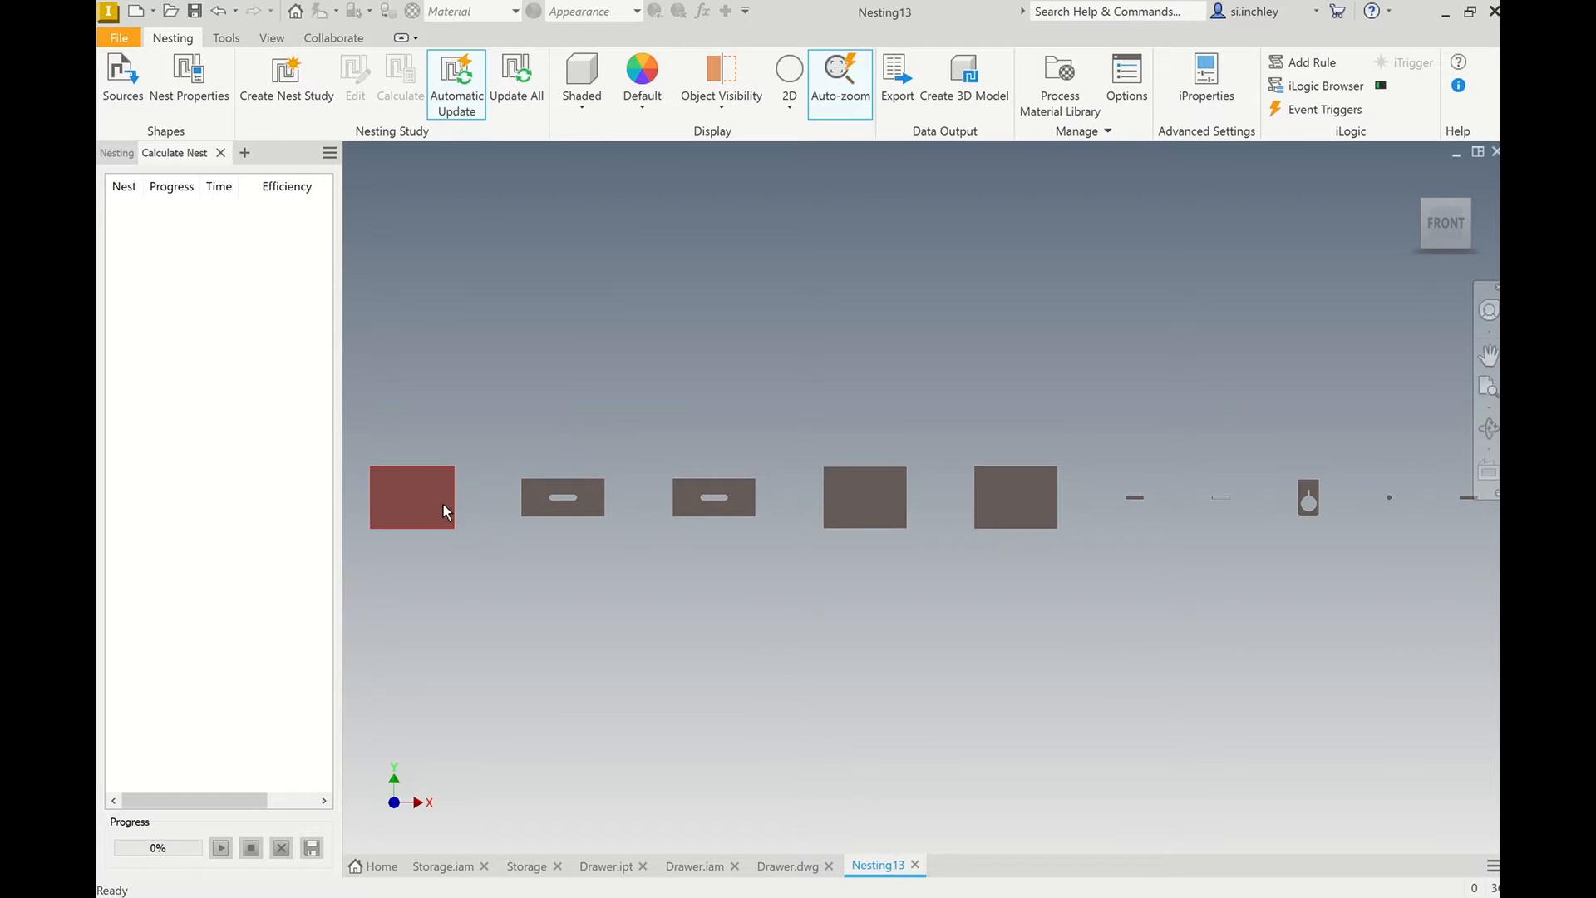
Examine the flat shapes extracted from the assembly, from the large panels to the small brackets and inserts.
{"action": "scroll", "coordinate": [424, 504], "scroll_direction": "down", "scroll_amount": 3}
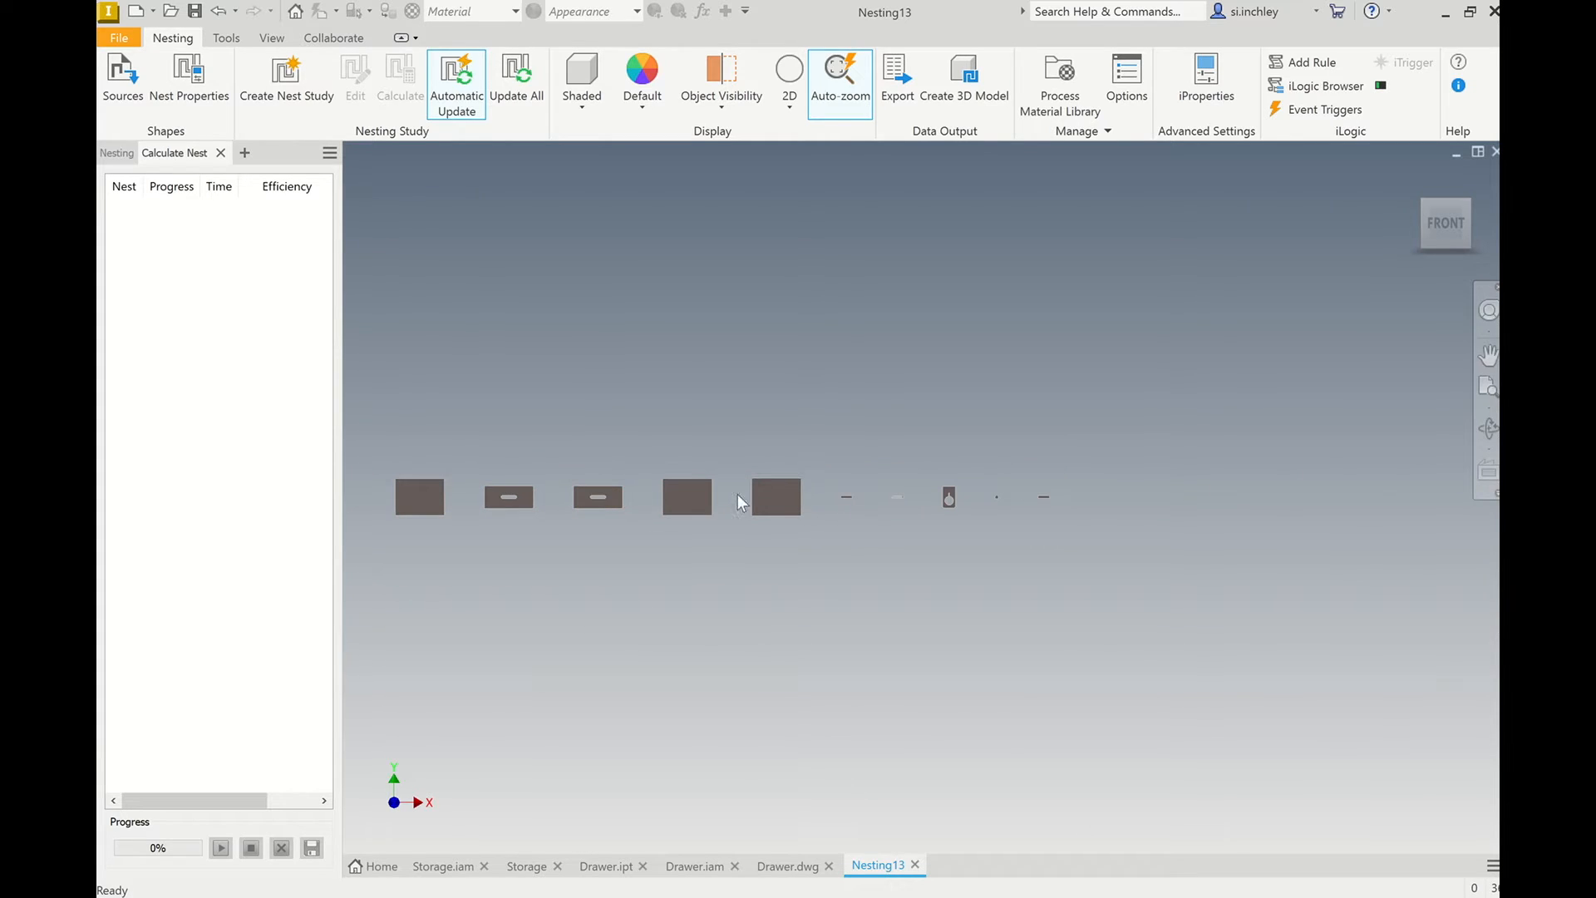
{"action": "scroll", "coordinate": [1031, 501], "scroll_direction": "up", "scroll_amount": 3}
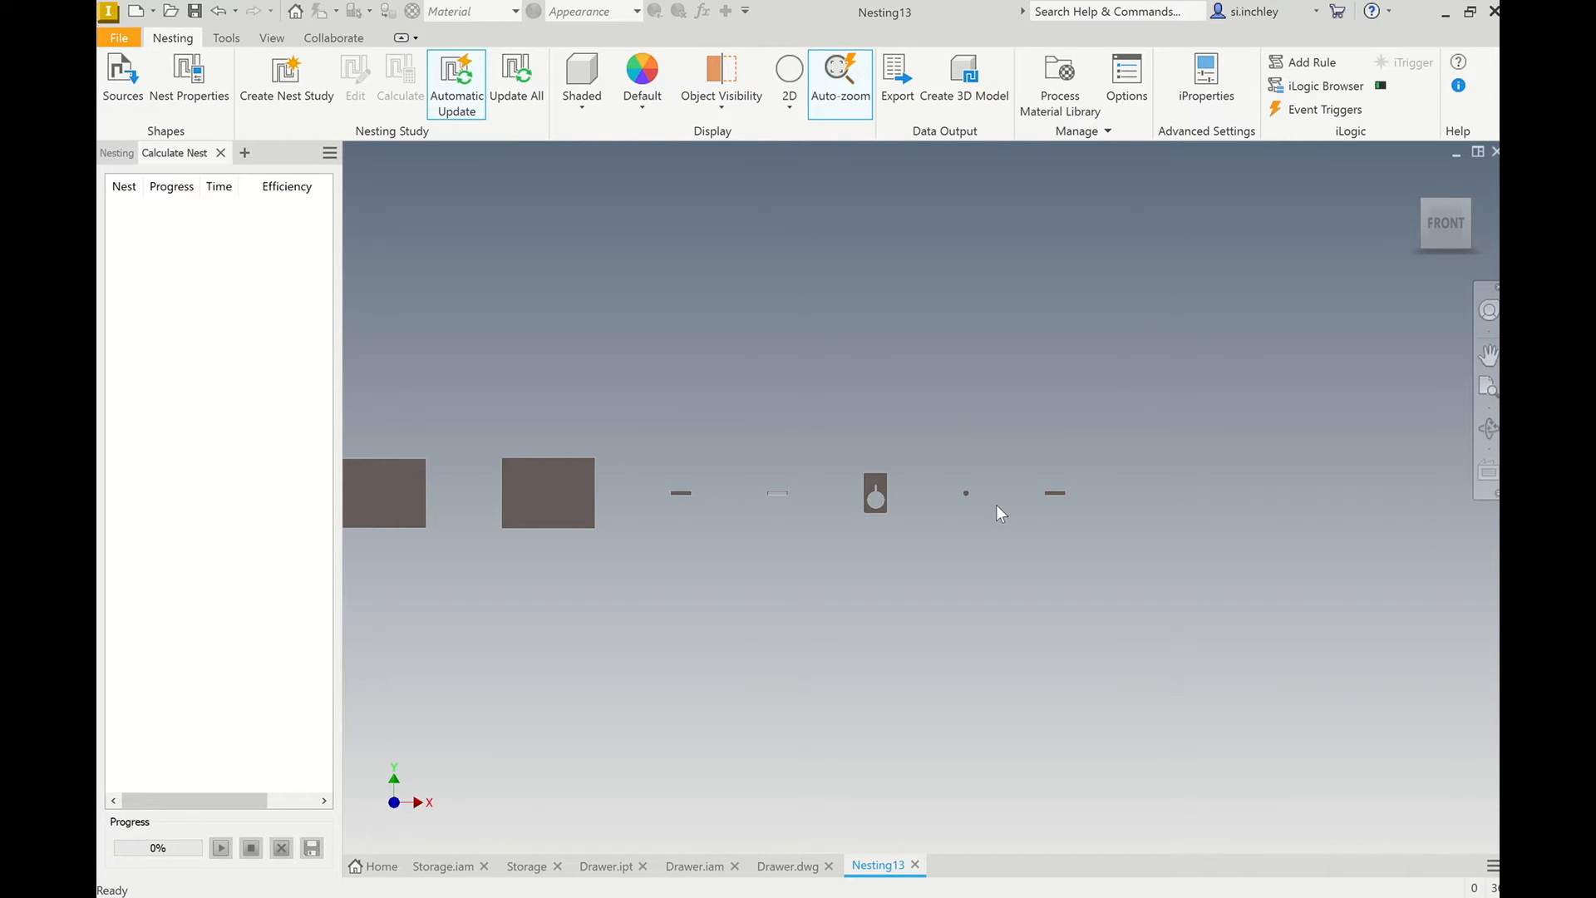
{"action": "scroll", "coordinate": [995, 505], "scroll_direction": "up", "scroll_amount": 3}
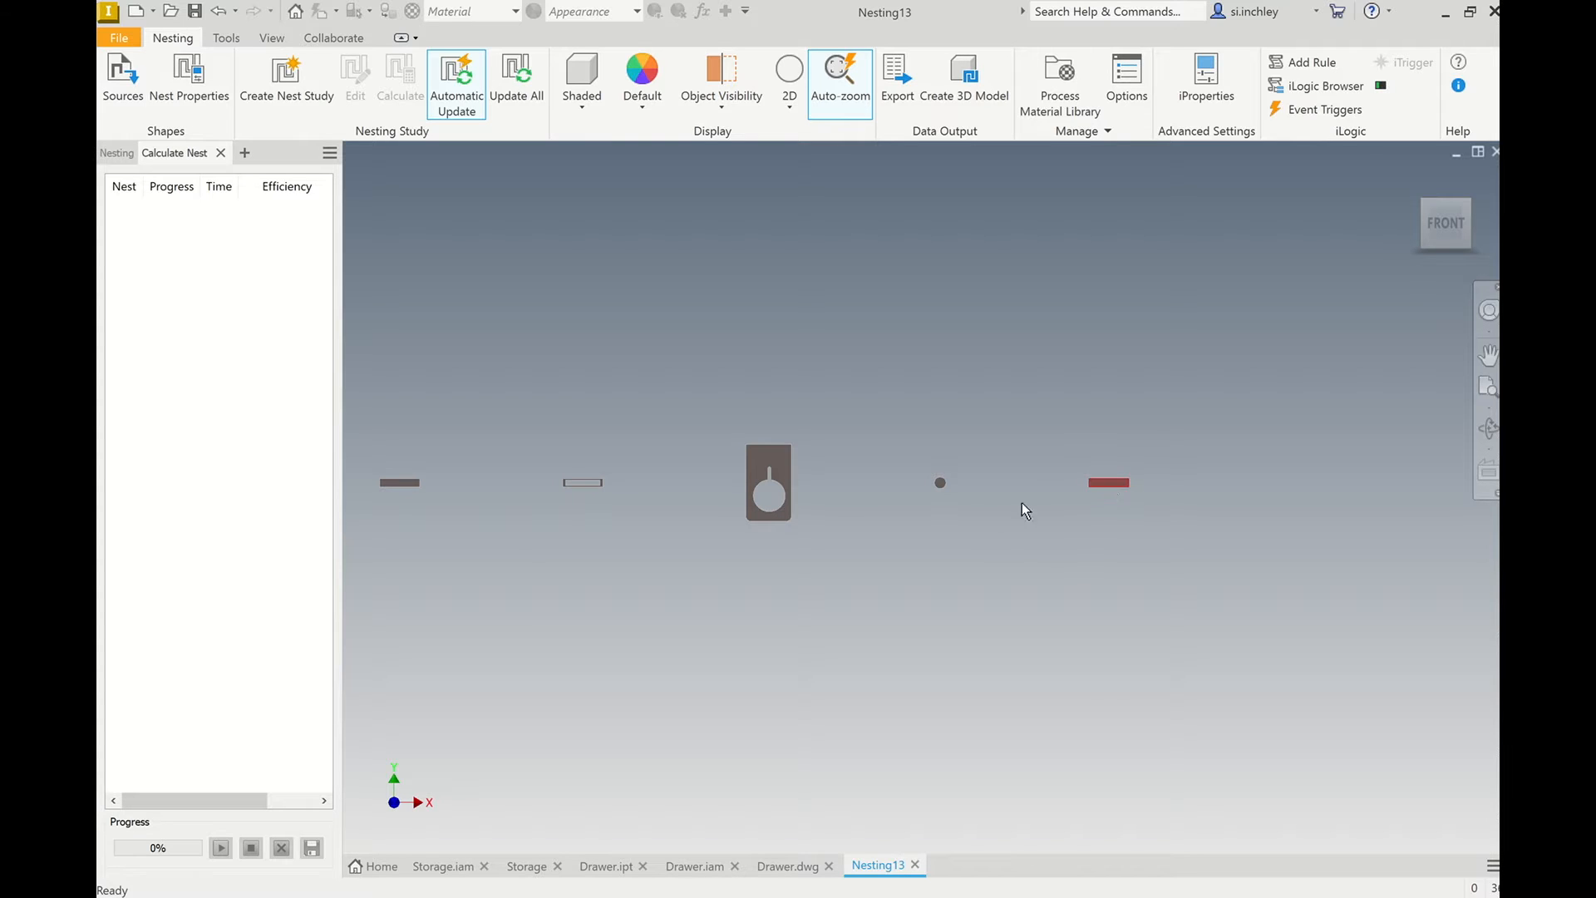
{"action": "scroll", "coordinate": [880, 517], "scroll_direction": "down", "scroll_amount": 2}
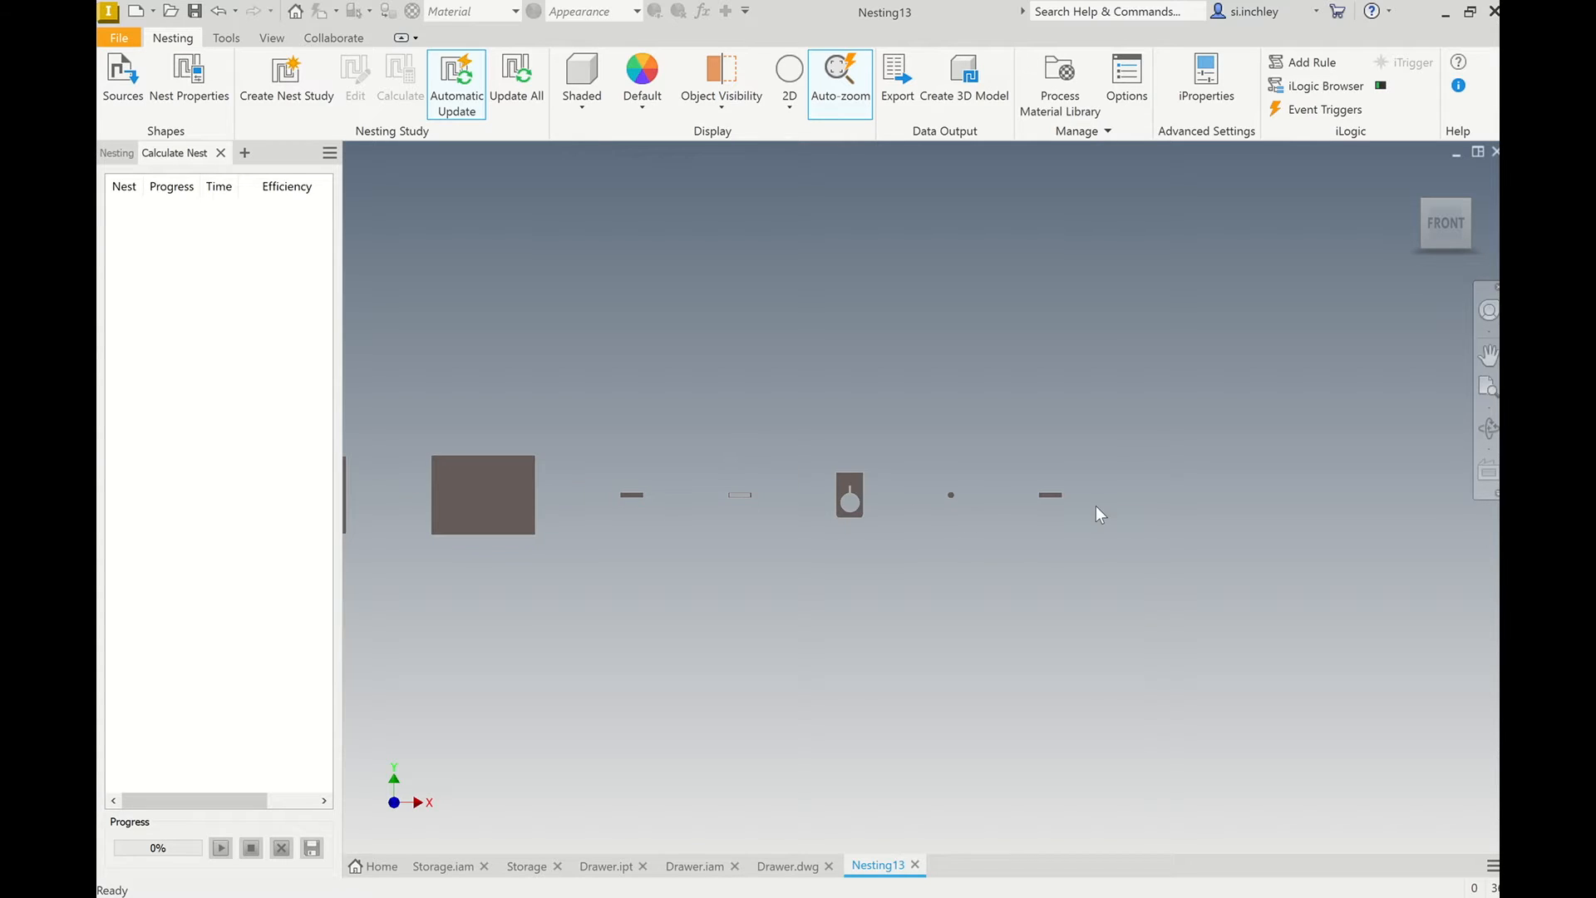
{"action": "scroll", "coordinate": [1034, 577], "scroll_direction": "down", "scroll_amount": 2}
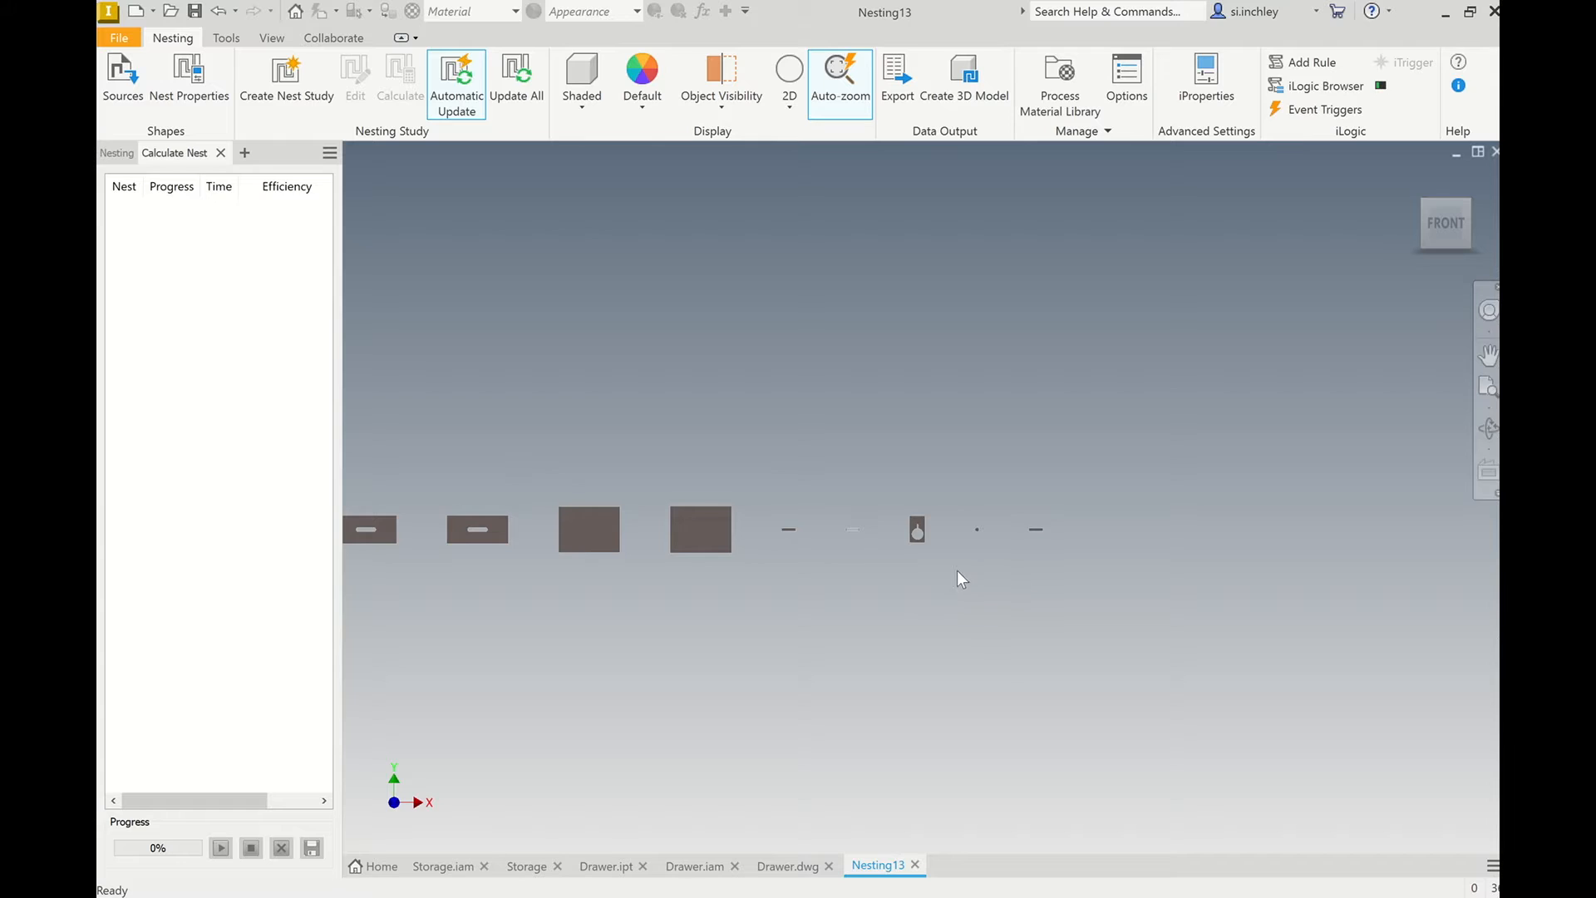
{"action": "scroll", "coordinate": [956, 572], "scroll_direction": "down", "scroll_amount": 2}
{"action": "scroll", "coordinate": [492, 552], "scroll_direction": "up", "scroll_amount": 3}
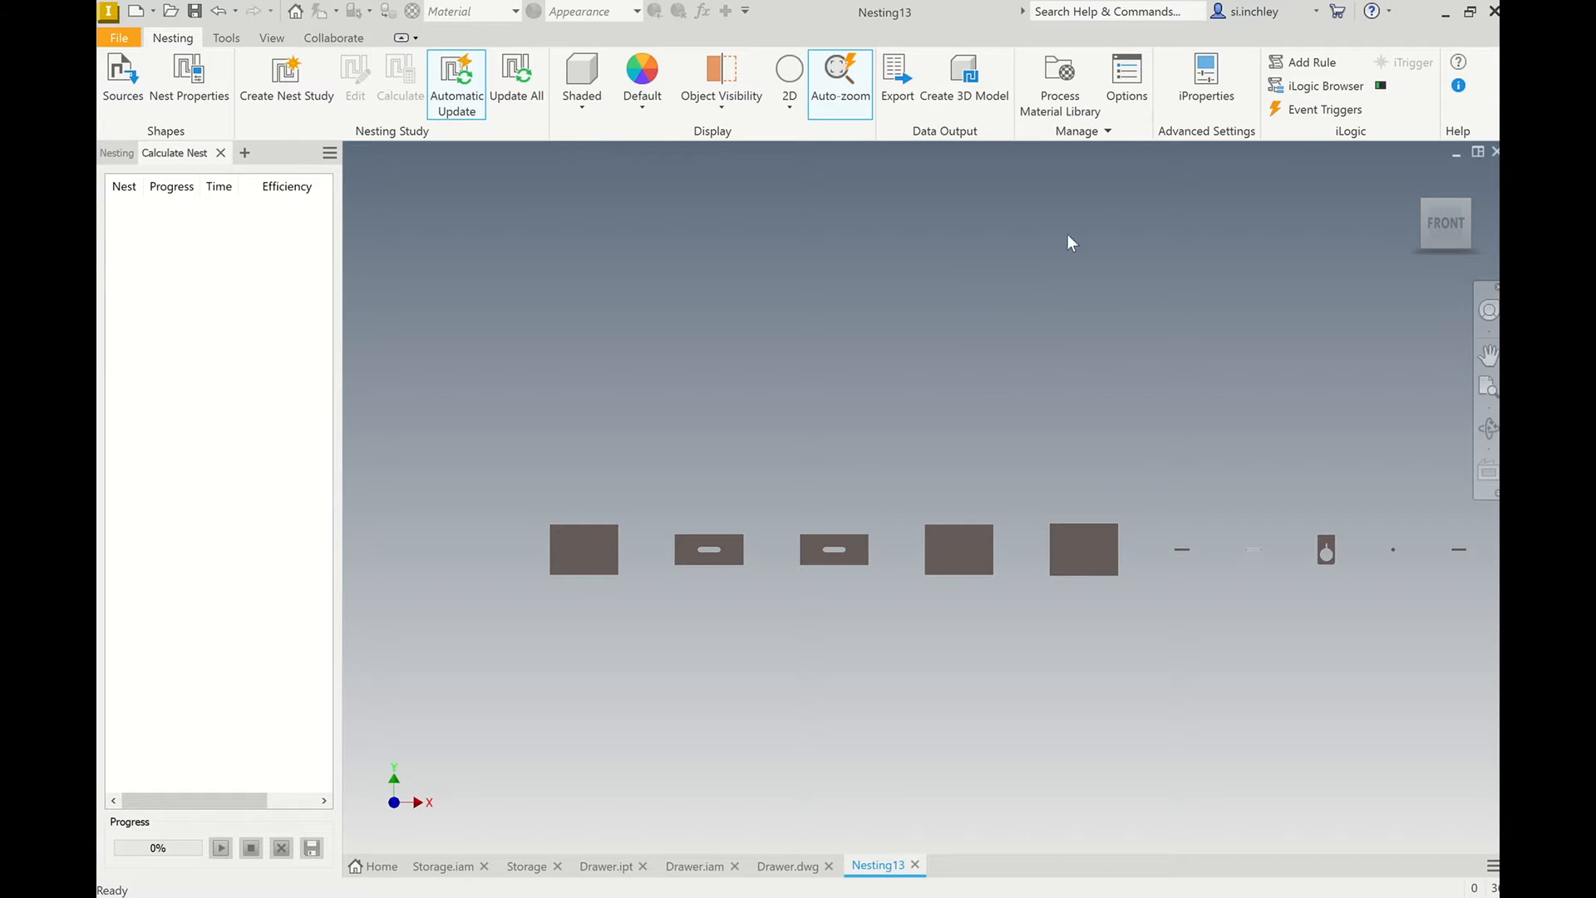
Open the process material library and display the packaging settings of the Plywood, Finish - 6mm material.
{"action": "left_click", "coordinate": [1059, 87]}
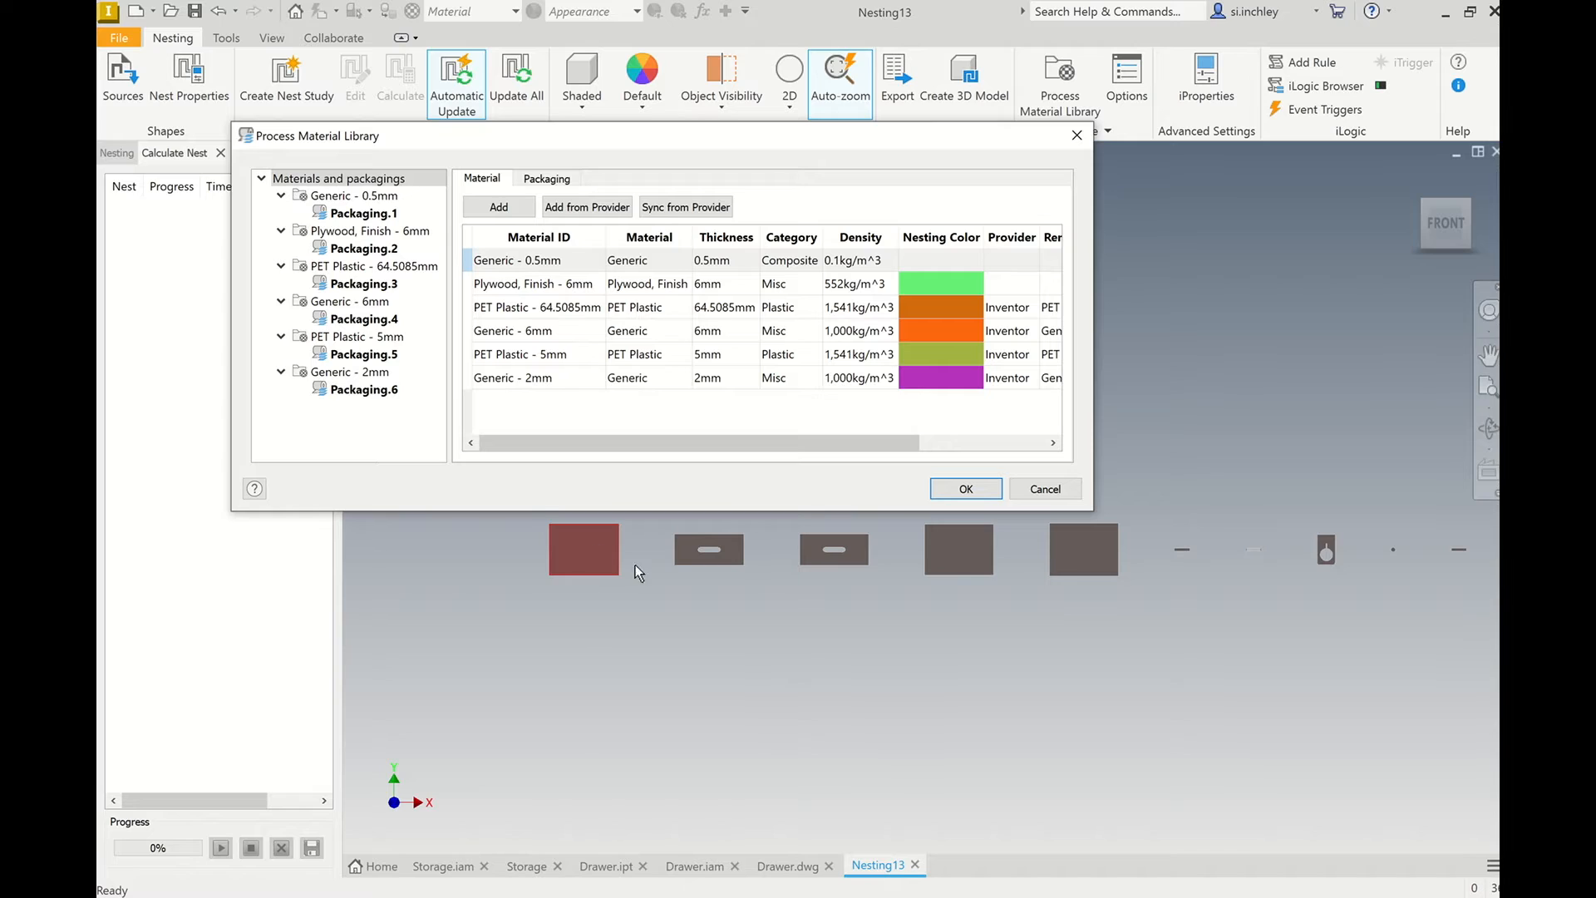
{"action": "left_click", "coordinate": [378, 233]}
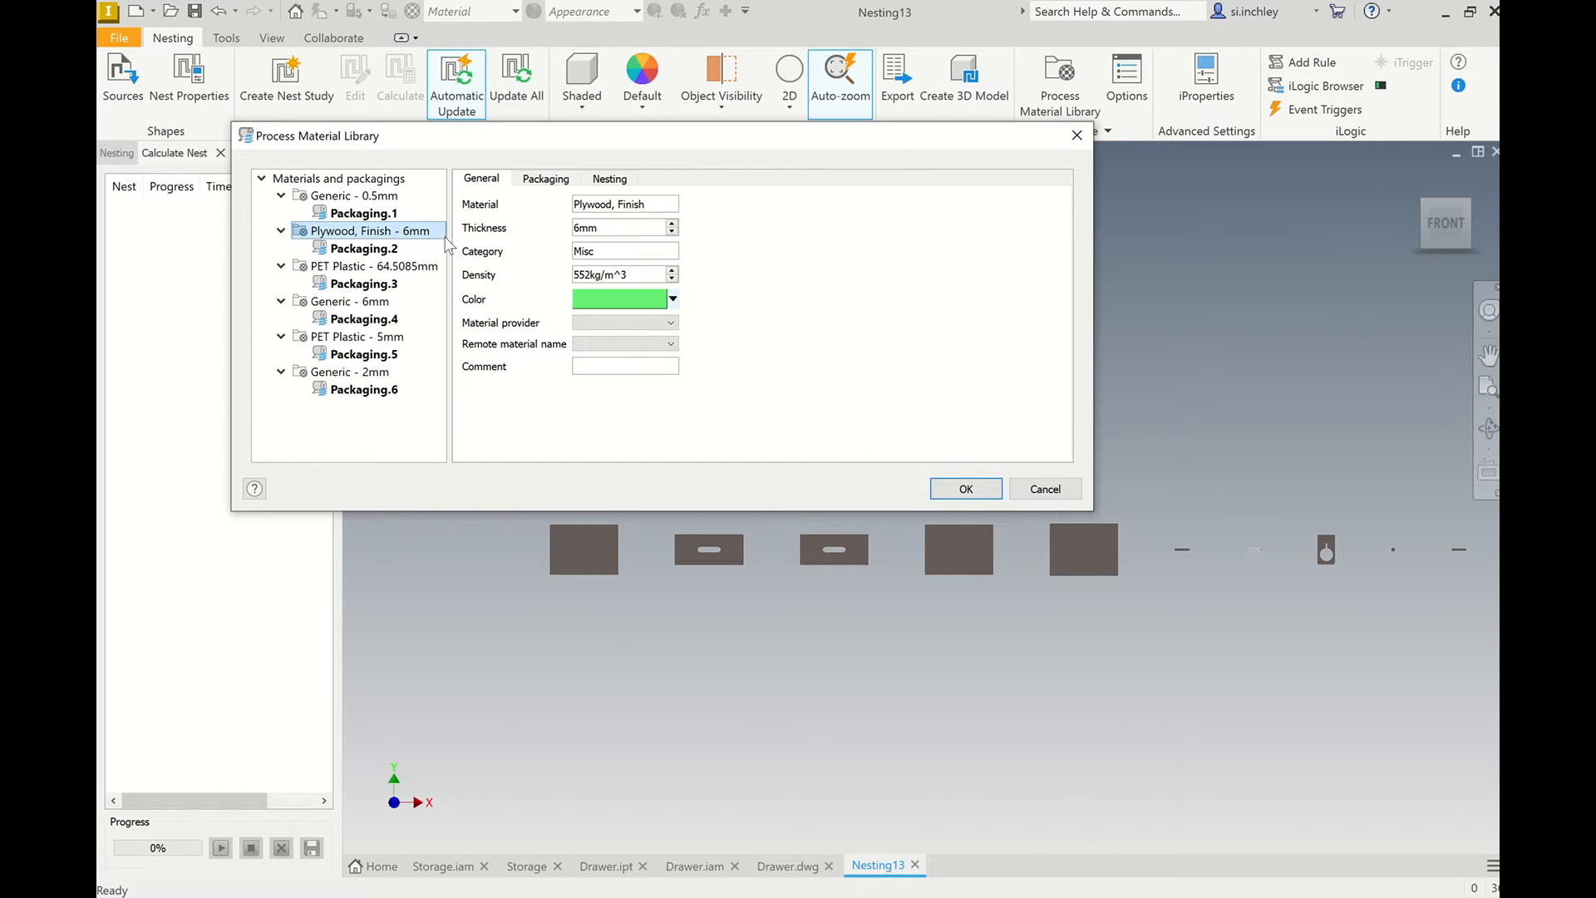
{"action": "left_click", "coordinate": [553, 191]}
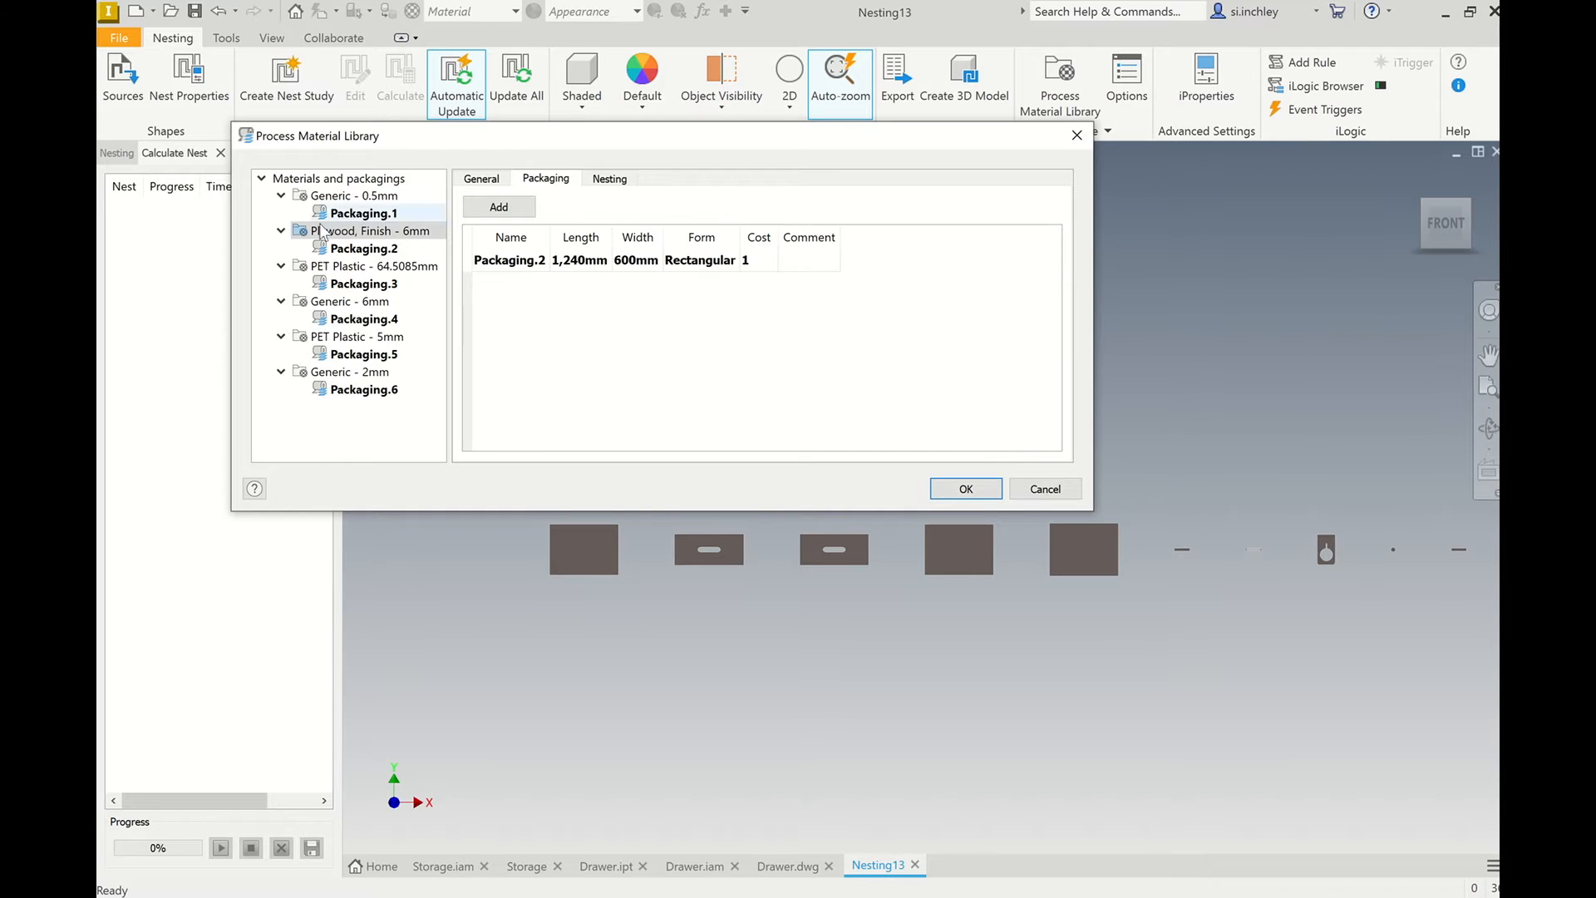
{"action": "left_click", "coordinate": [382, 251]}
{"action": "left_click", "coordinate": [391, 233]}
{"action": "left_click", "coordinate": [394, 249]}
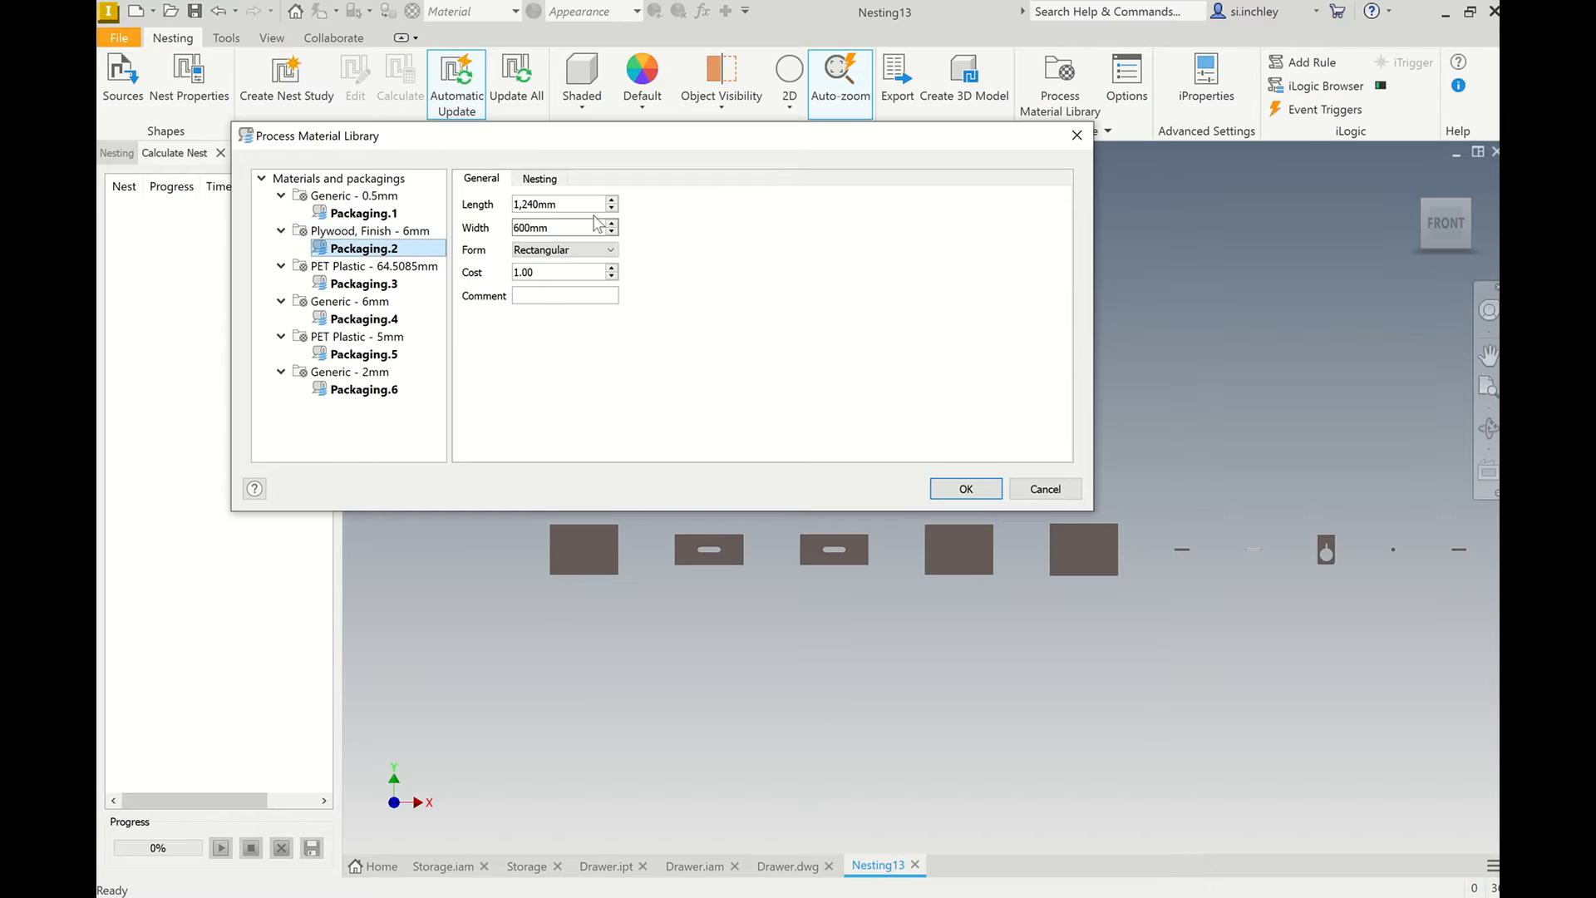
Set the plywood packaging's sheet length to 1240 mm and its width to 600 mm.
{"action": "left_click_drag", "start_coordinate": [570, 204], "coordinate": [470, 203]}
{"action": "type", "text": "1240"}
{"action": "key", "text": "Tab"}
{"action": "type", "text": "1"}
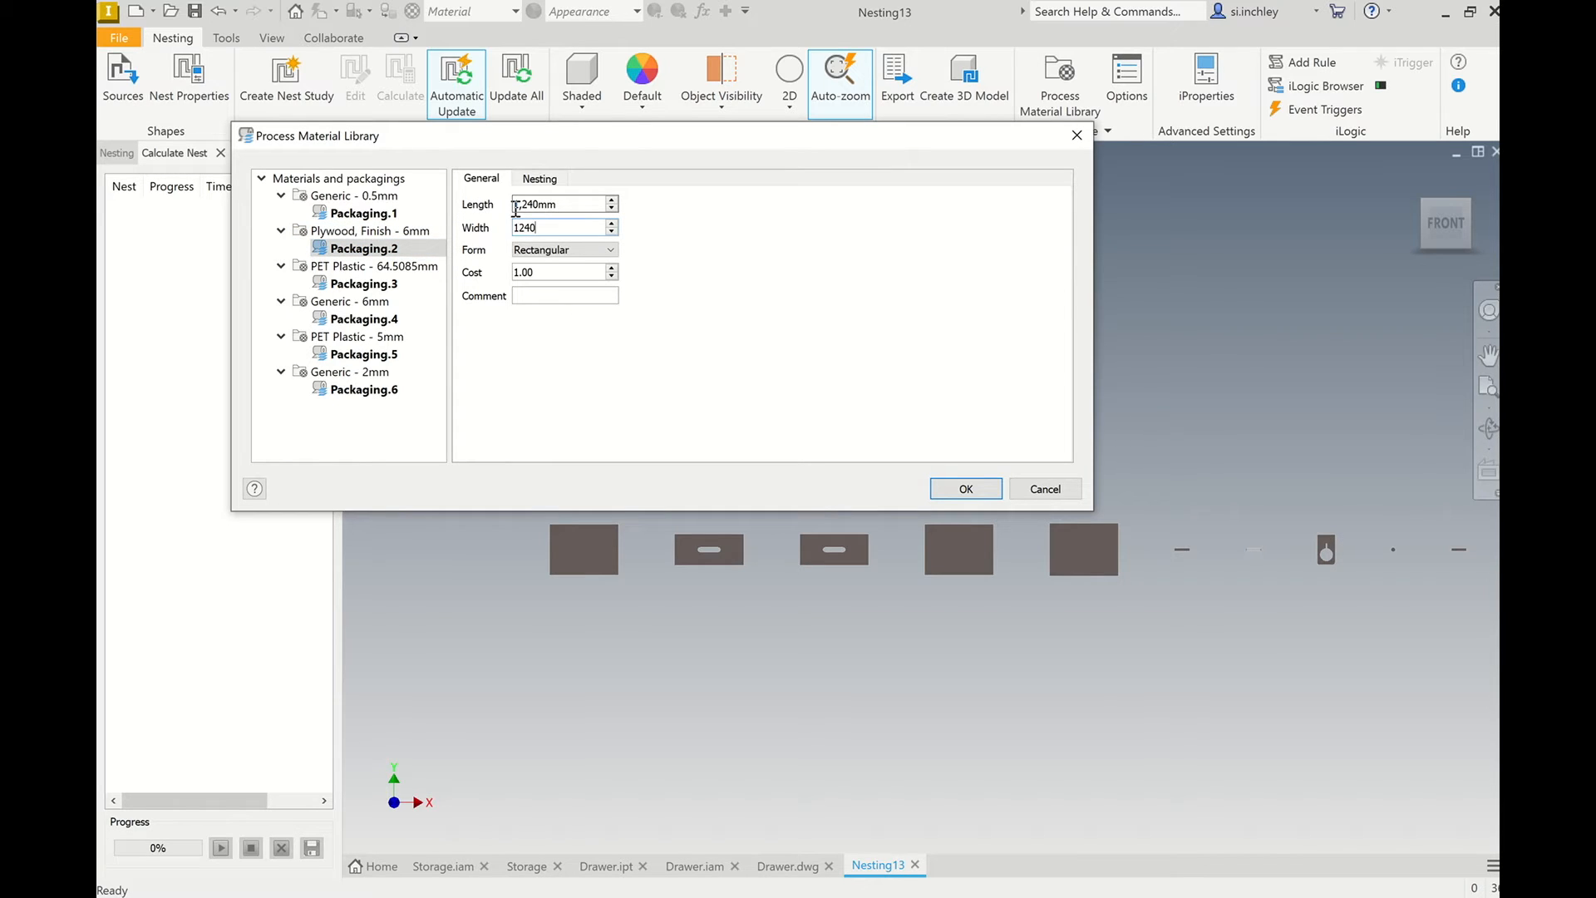
{"action": "left_click", "coordinate": [569, 346]}
{"action": "left_click_drag", "start_coordinate": [574, 227], "coordinate": [504, 217]}
{"action": "type", "text": "600"}
{"action": "left_click", "coordinate": [641, 351]}
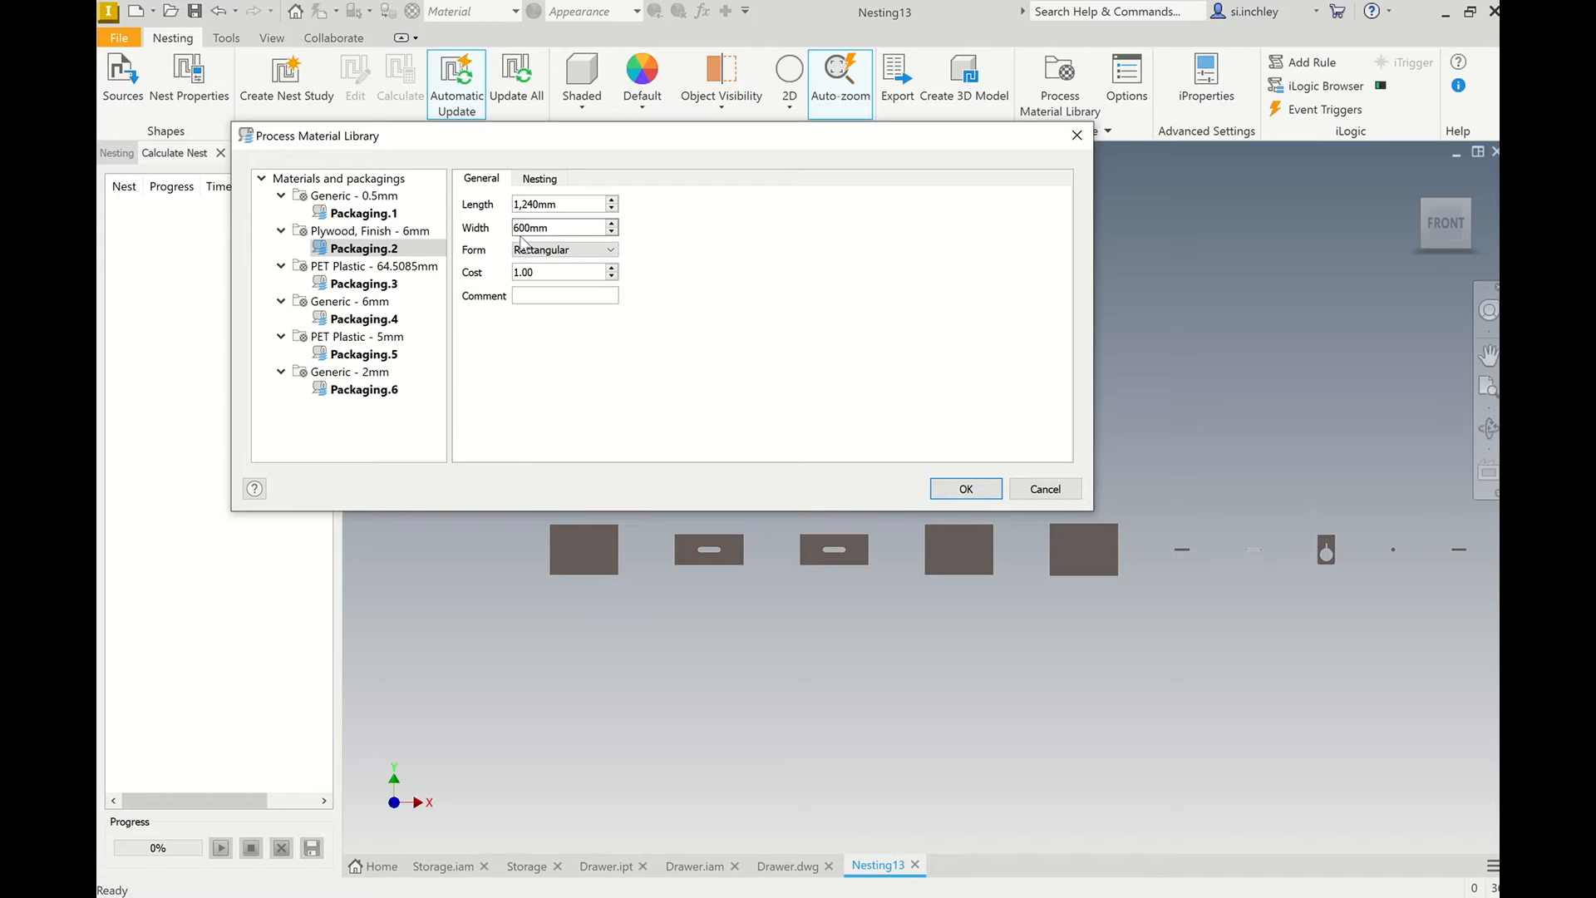
Allow 90, 180 and 270 degree rotations in the nesting settings of the Plywood, Finish - 6mm material.
{"action": "left_click", "coordinate": [399, 231]}
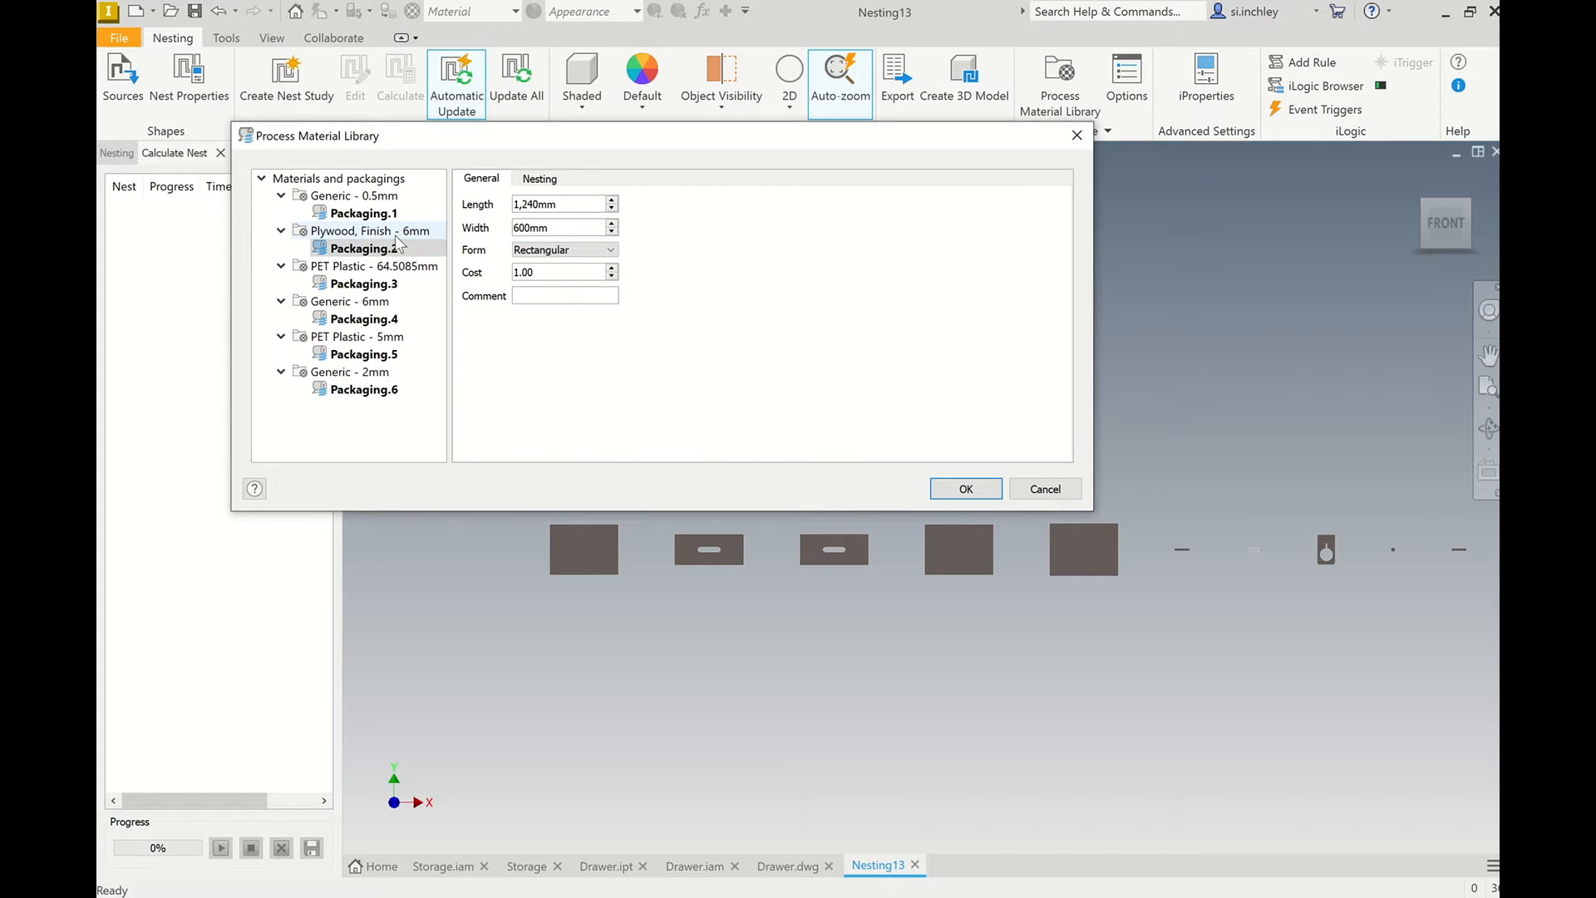
{"action": "left_click", "coordinate": [545, 179]}
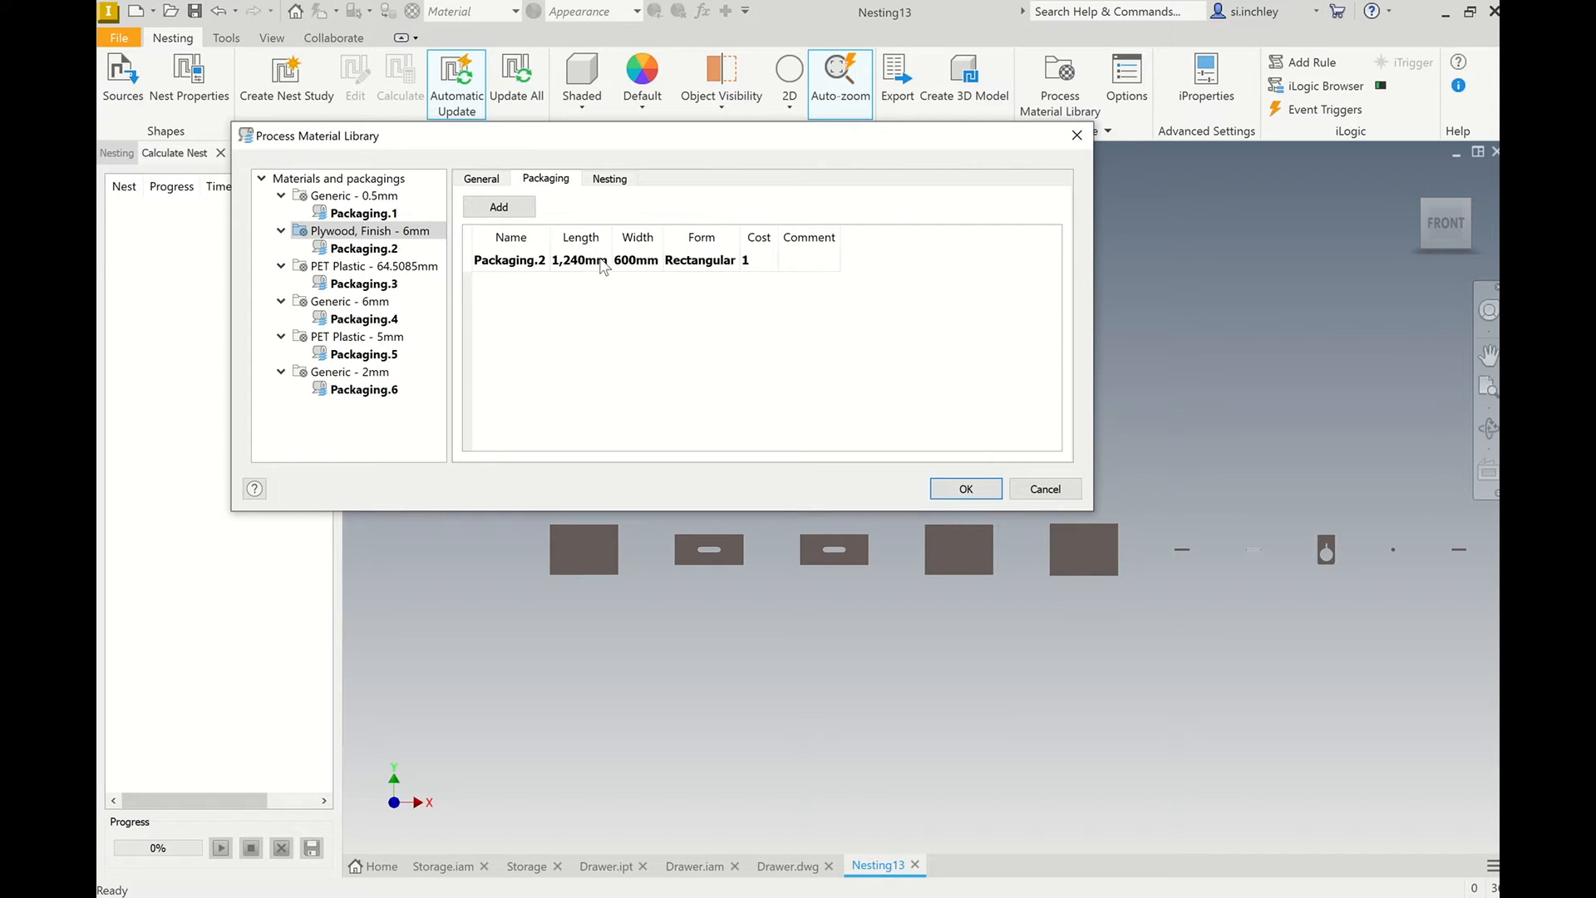
{"action": "left_click", "coordinate": [615, 179]}
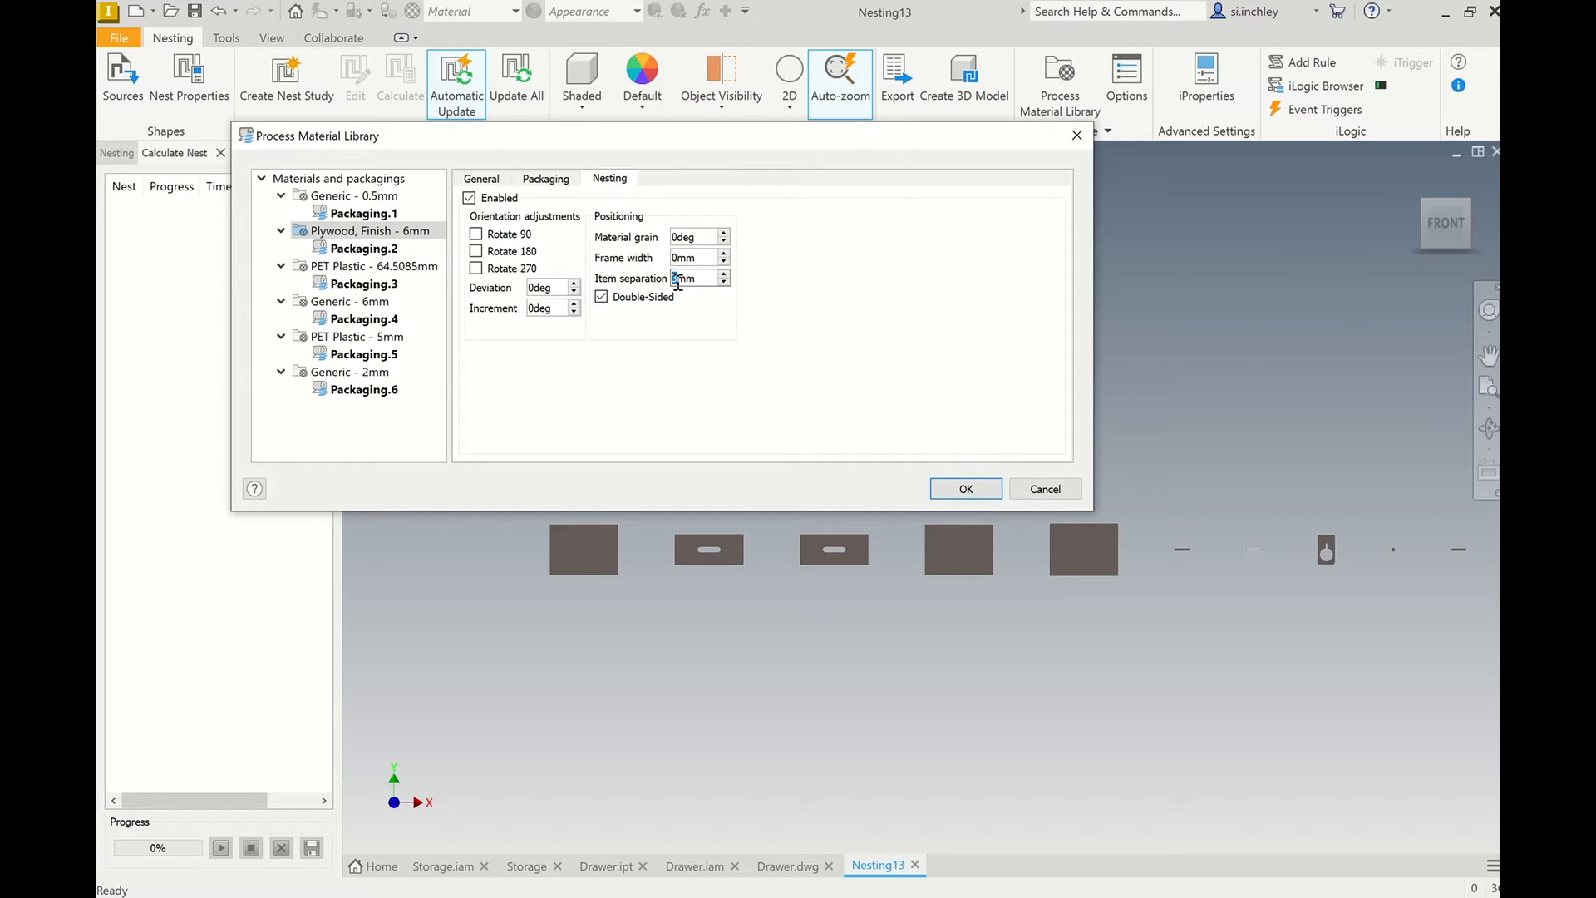
{"action": "left_click", "coordinate": [477, 234]}
{"action": "left_click", "coordinate": [477, 251]}
{"action": "left_click", "coordinate": [477, 268]}
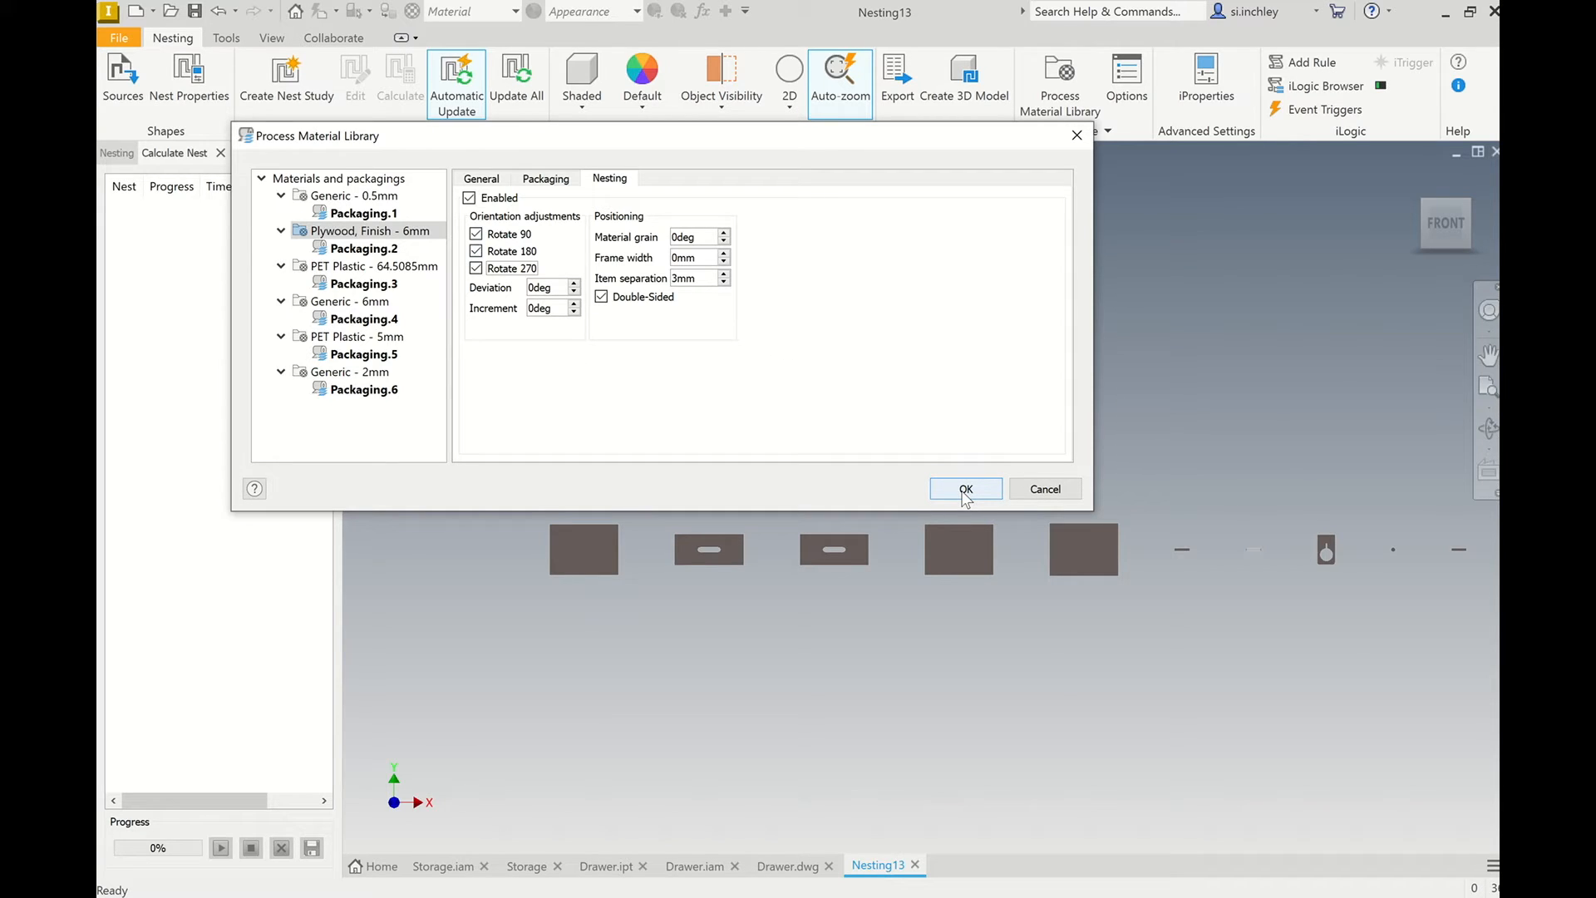
Check the sheet sizes of the PET Plastic and Generic packagings and accept the material library changes.
{"action": "left_click", "coordinate": [366, 268]}
{"action": "left_click", "coordinate": [380, 285]}
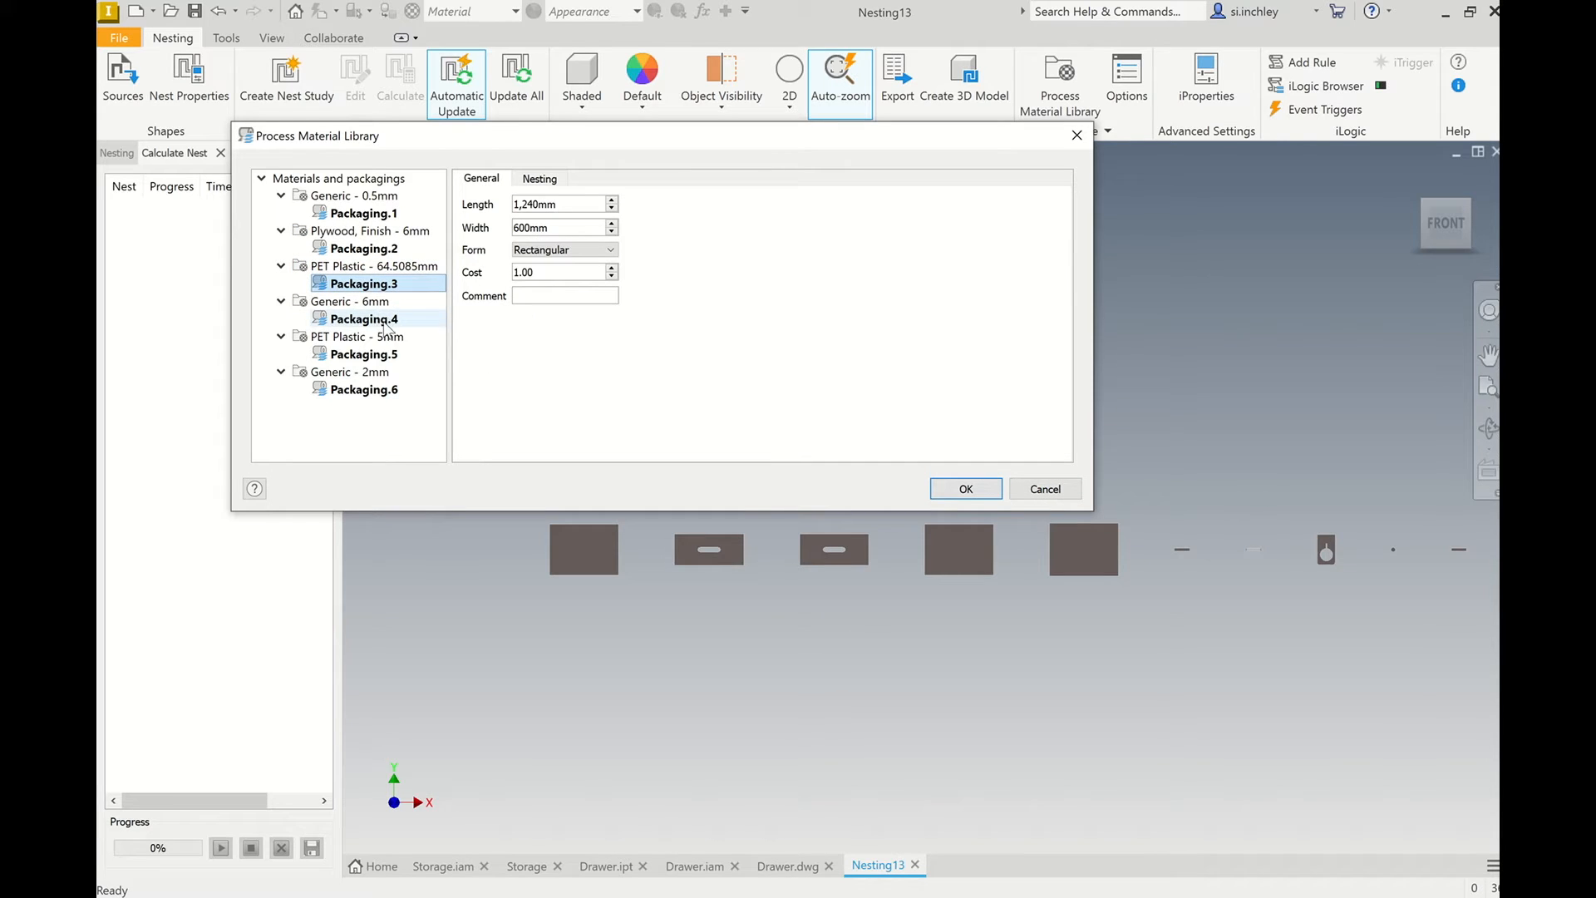
{"action": "left_click", "coordinate": [385, 321]}
{"action": "left_click", "coordinate": [388, 356]}
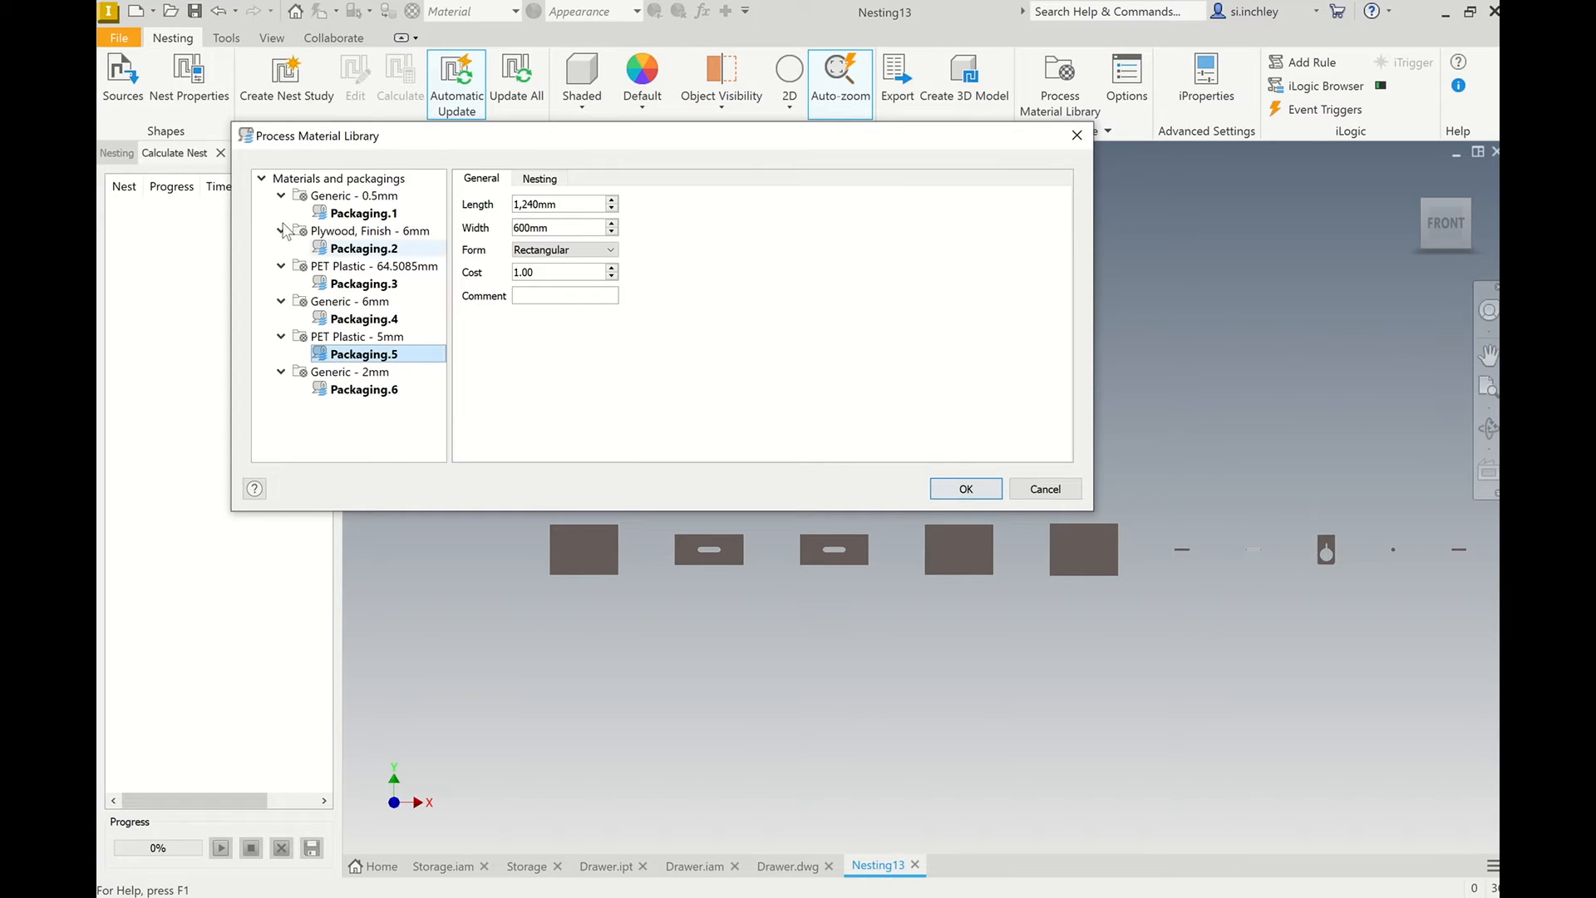
{"action": "left_click", "coordinate": [370, 250]}
{"action": "left_click", "coordinate": [966, 491]}
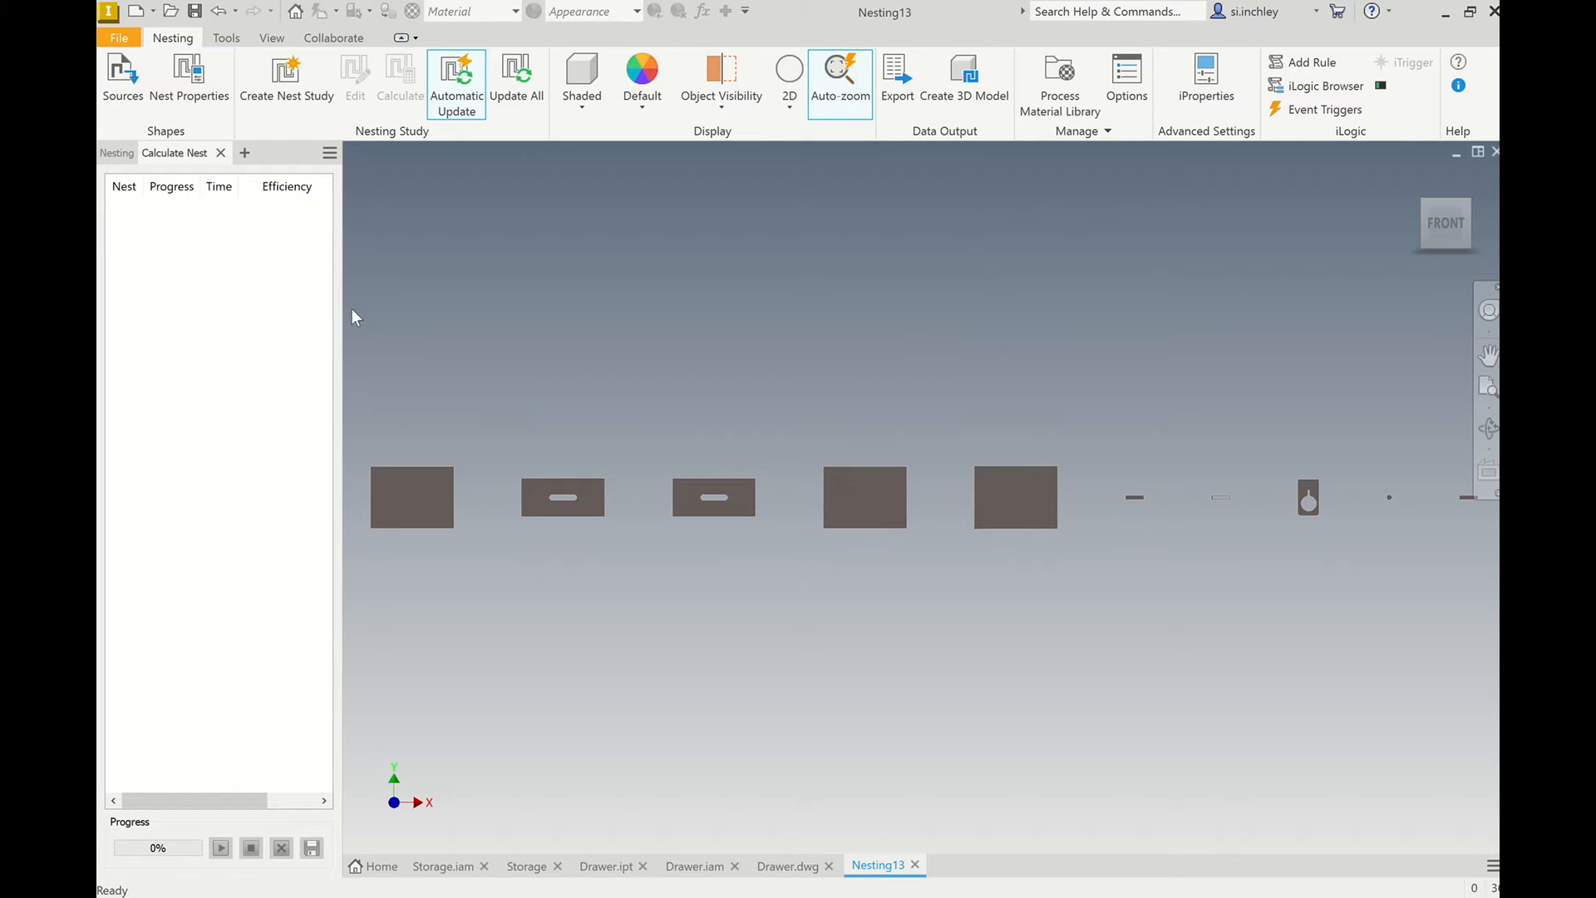
Review the nest's source files and the nest properties of all shapes, including materials, thicknesses and allowed rotations.
{"action": "left_click", "coordinate": [117, 79]}
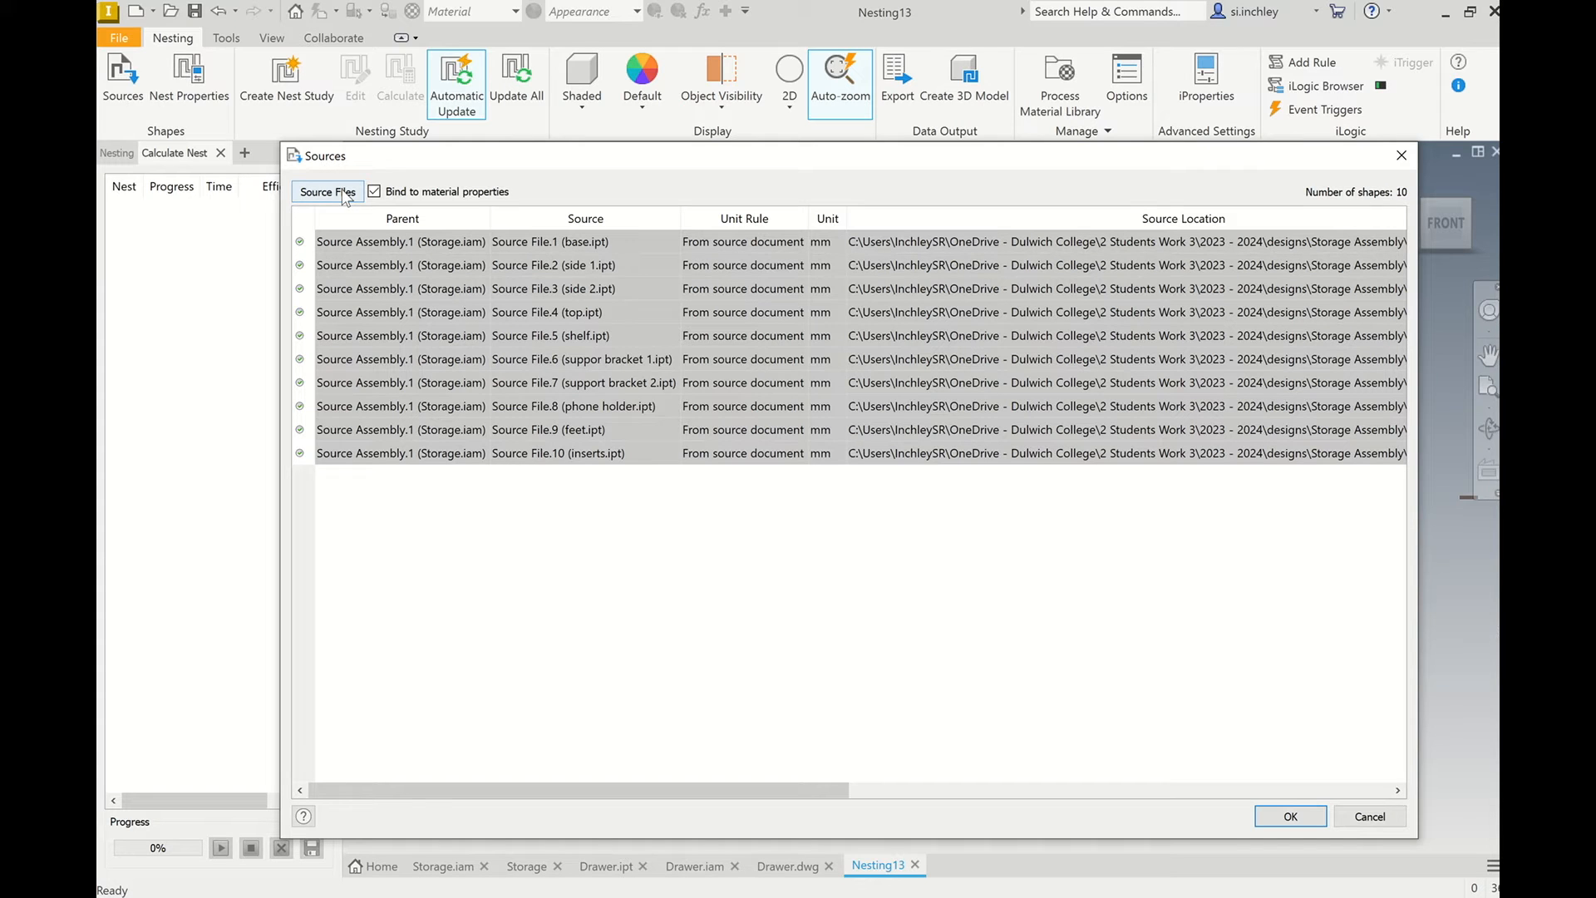
{"action": "left_click", "coordinate": [1403, 158]}
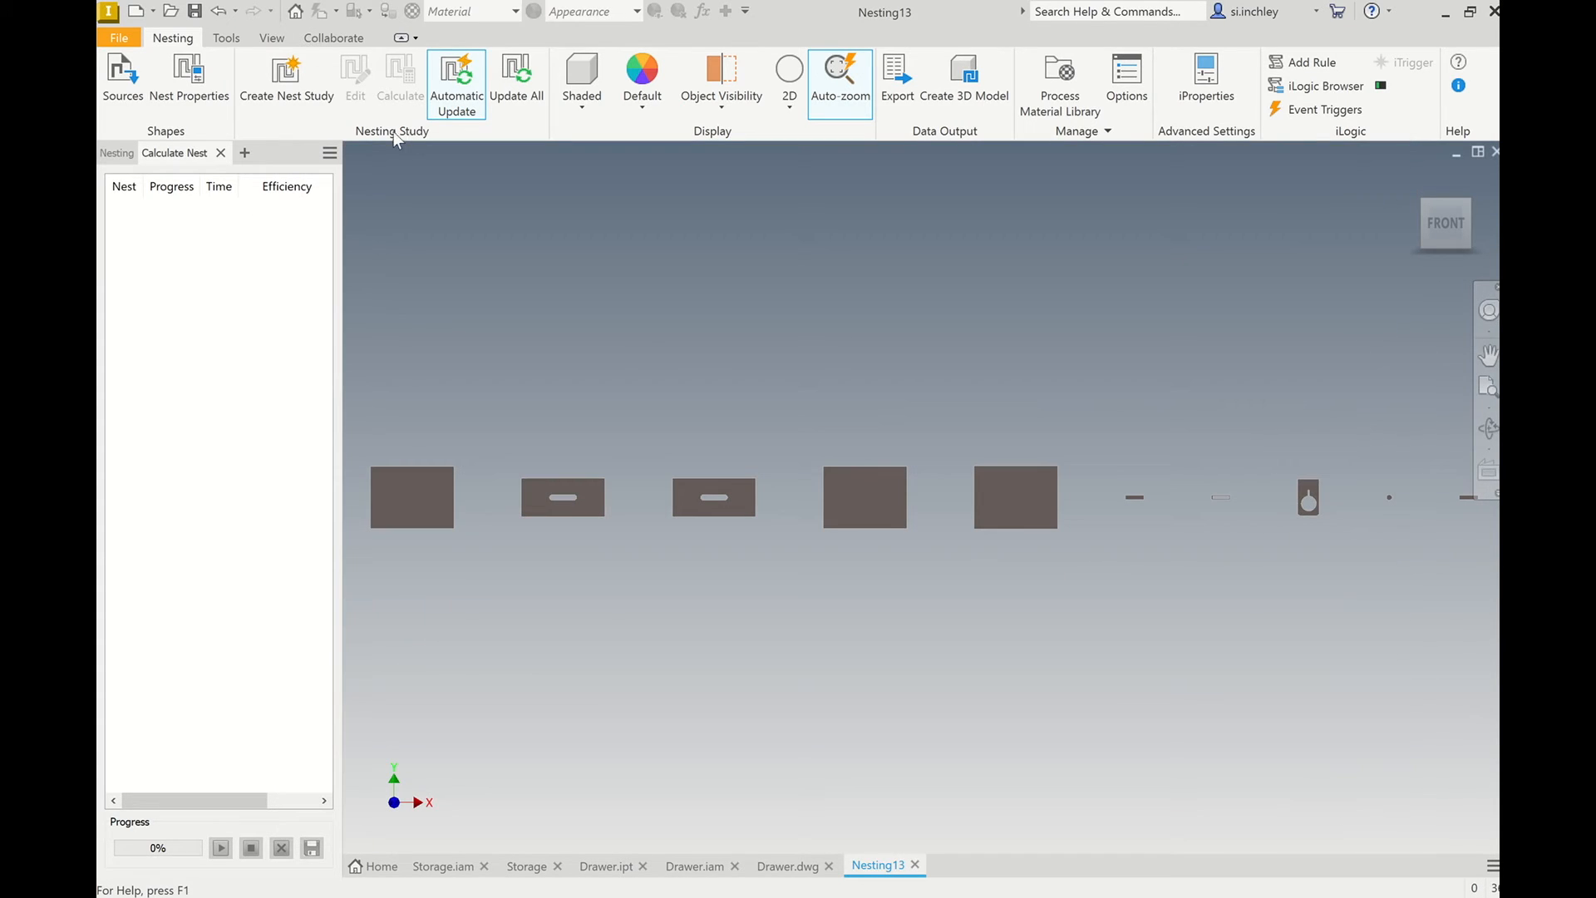
{"action": "left_click", "coordinate": [188, 79]}
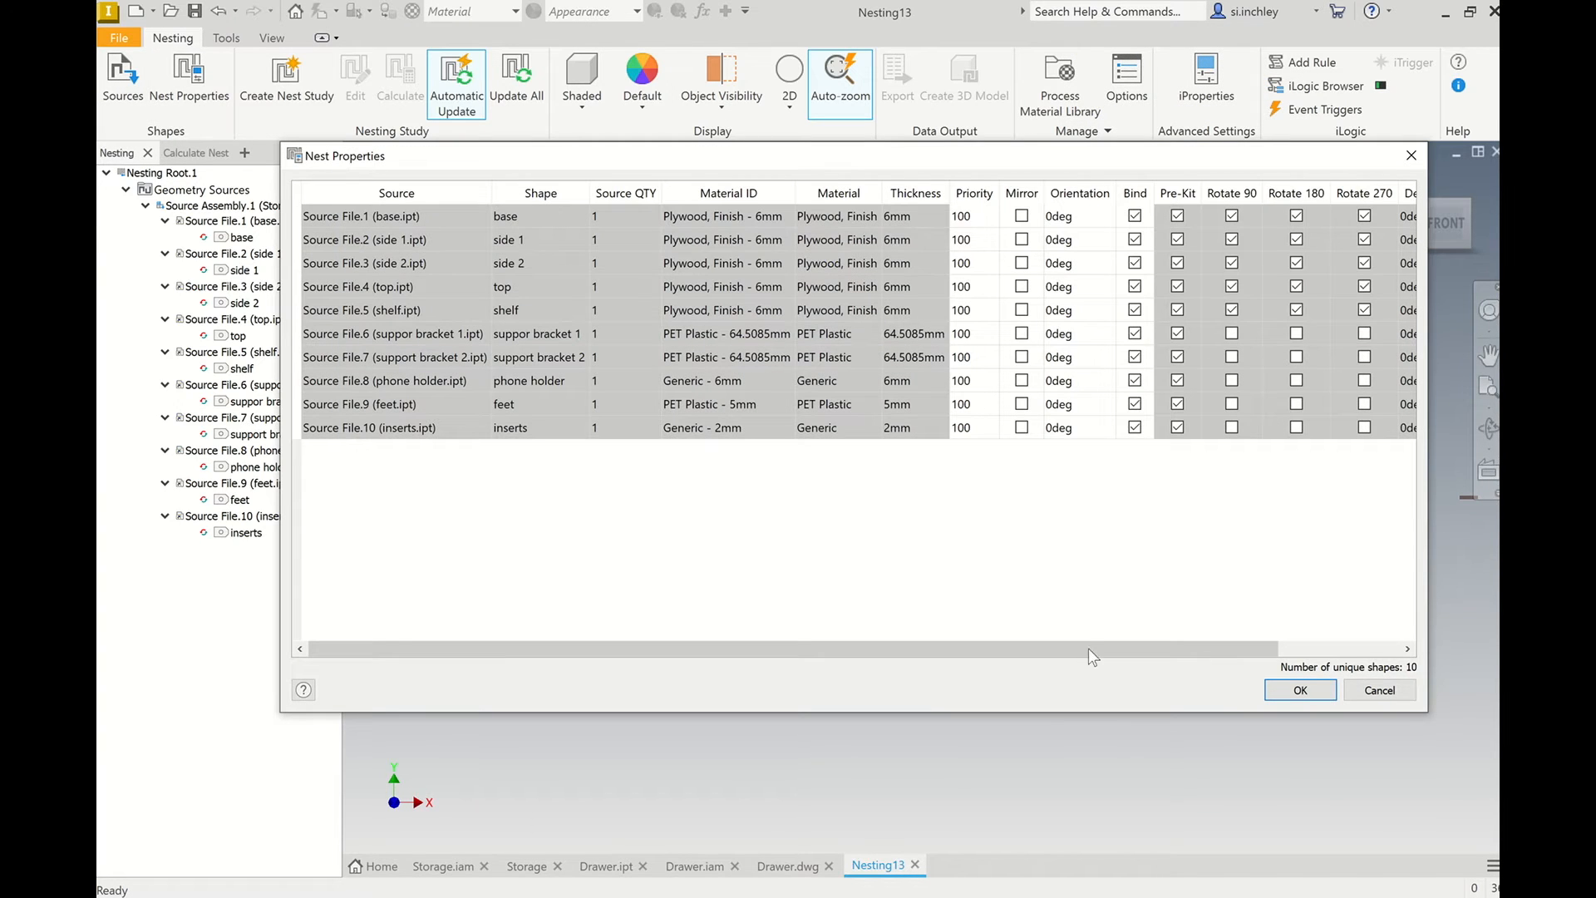
{"action": "left_click_drag", "start_coordinate": [1090, 654], "coordinate": [1153, 653]}
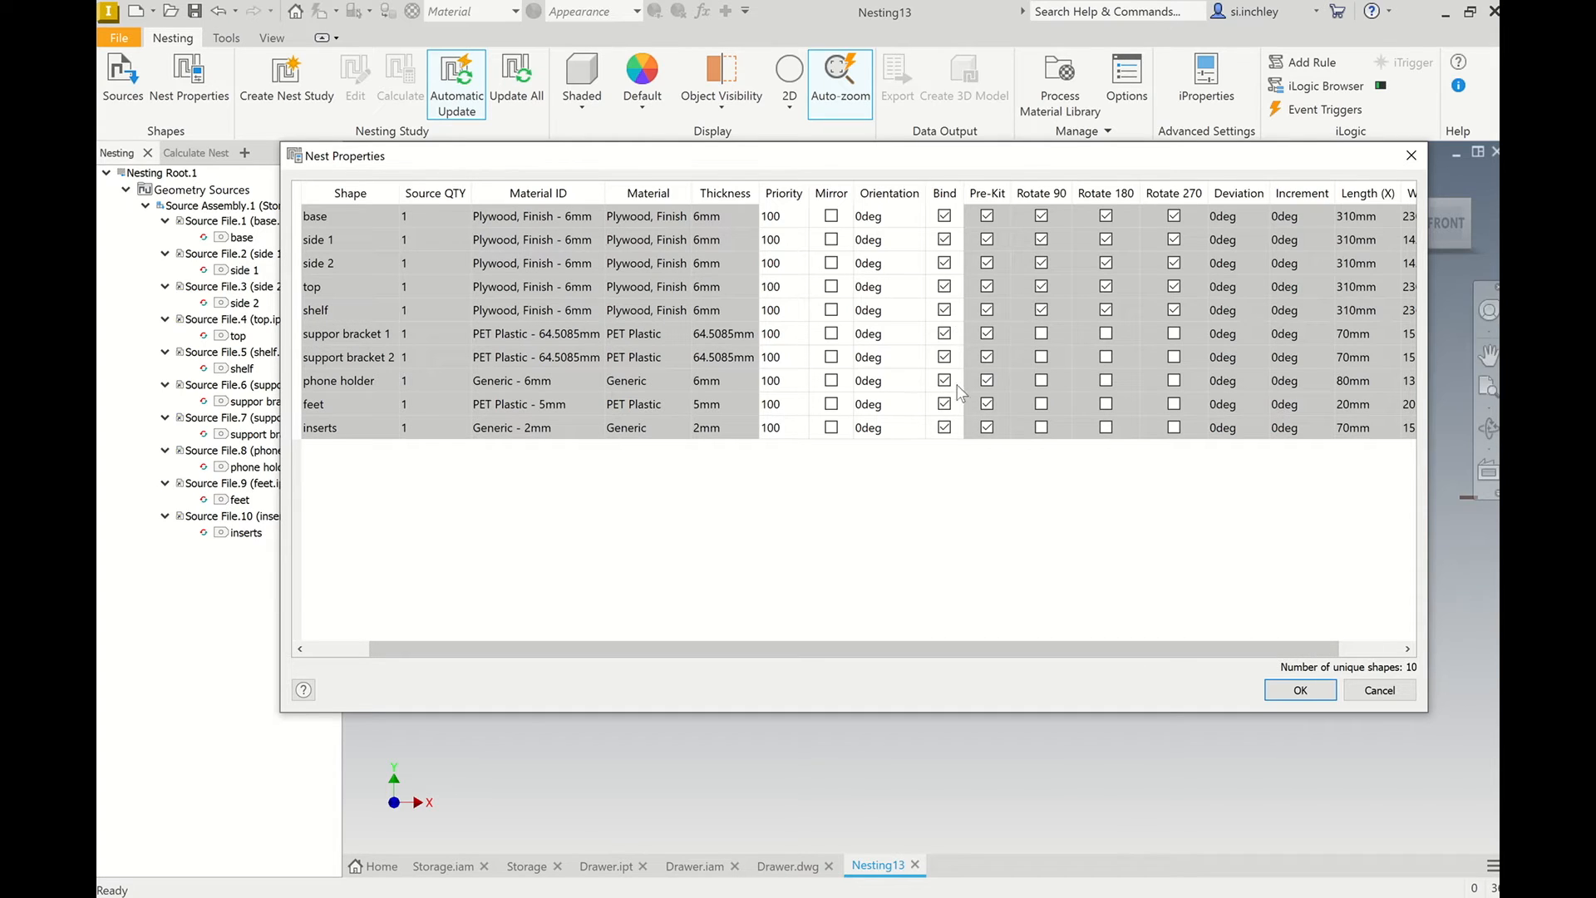
{"action": "left_click", "coordinate": [1300, 690]}
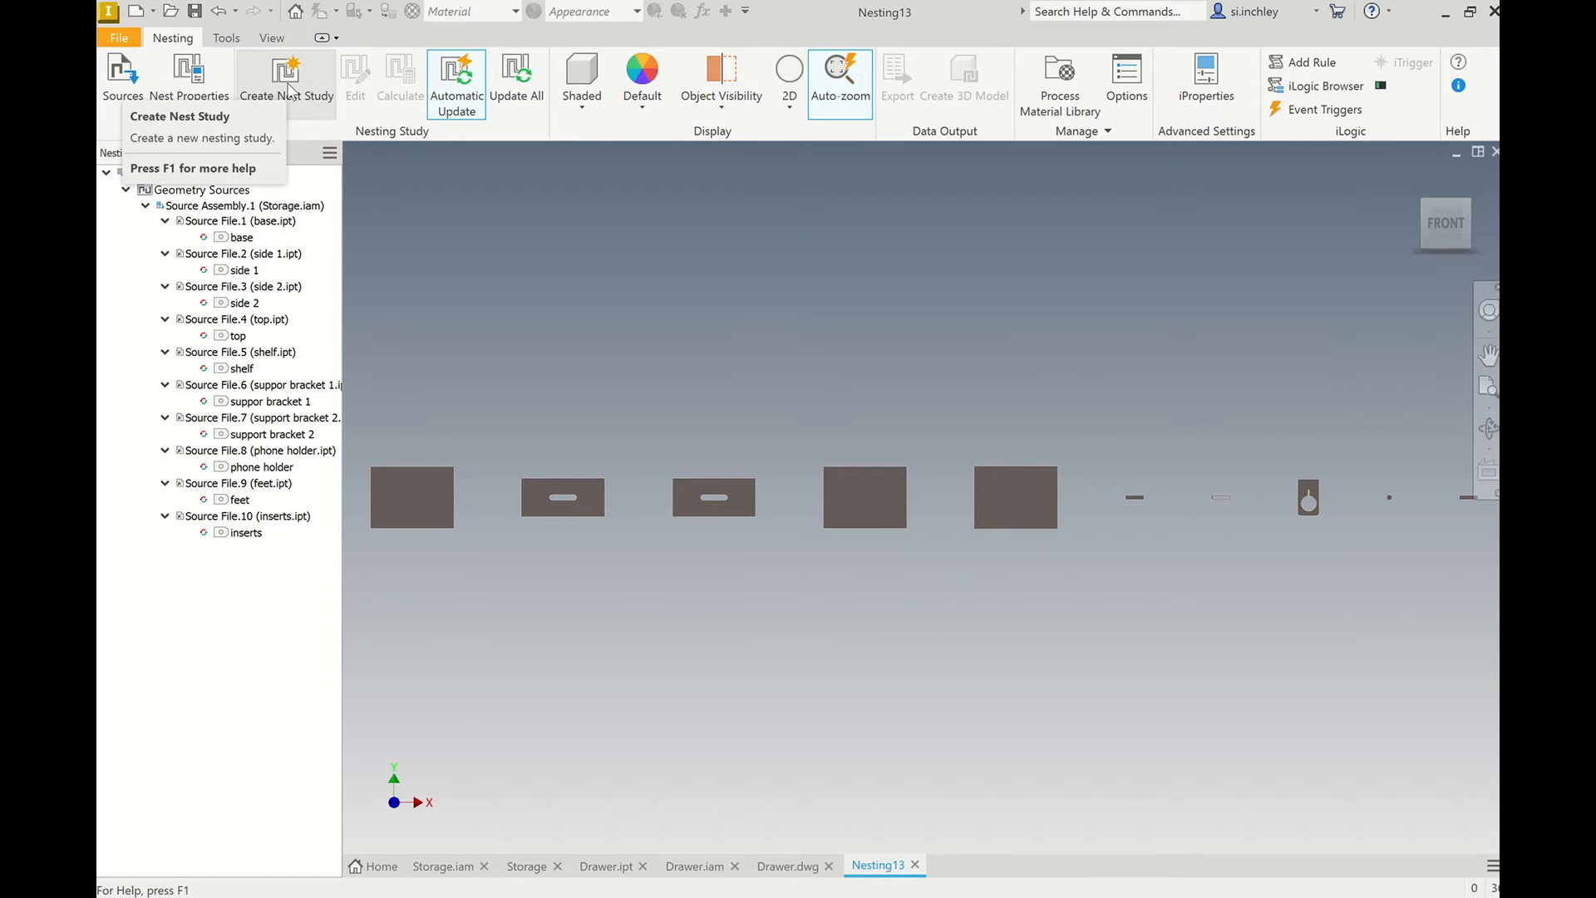
Start a new nest study and exclude the two support brackets, phone holder, feet and inserts from its shapes.
{"action": "left_click", "coordinate": [286, 79]}
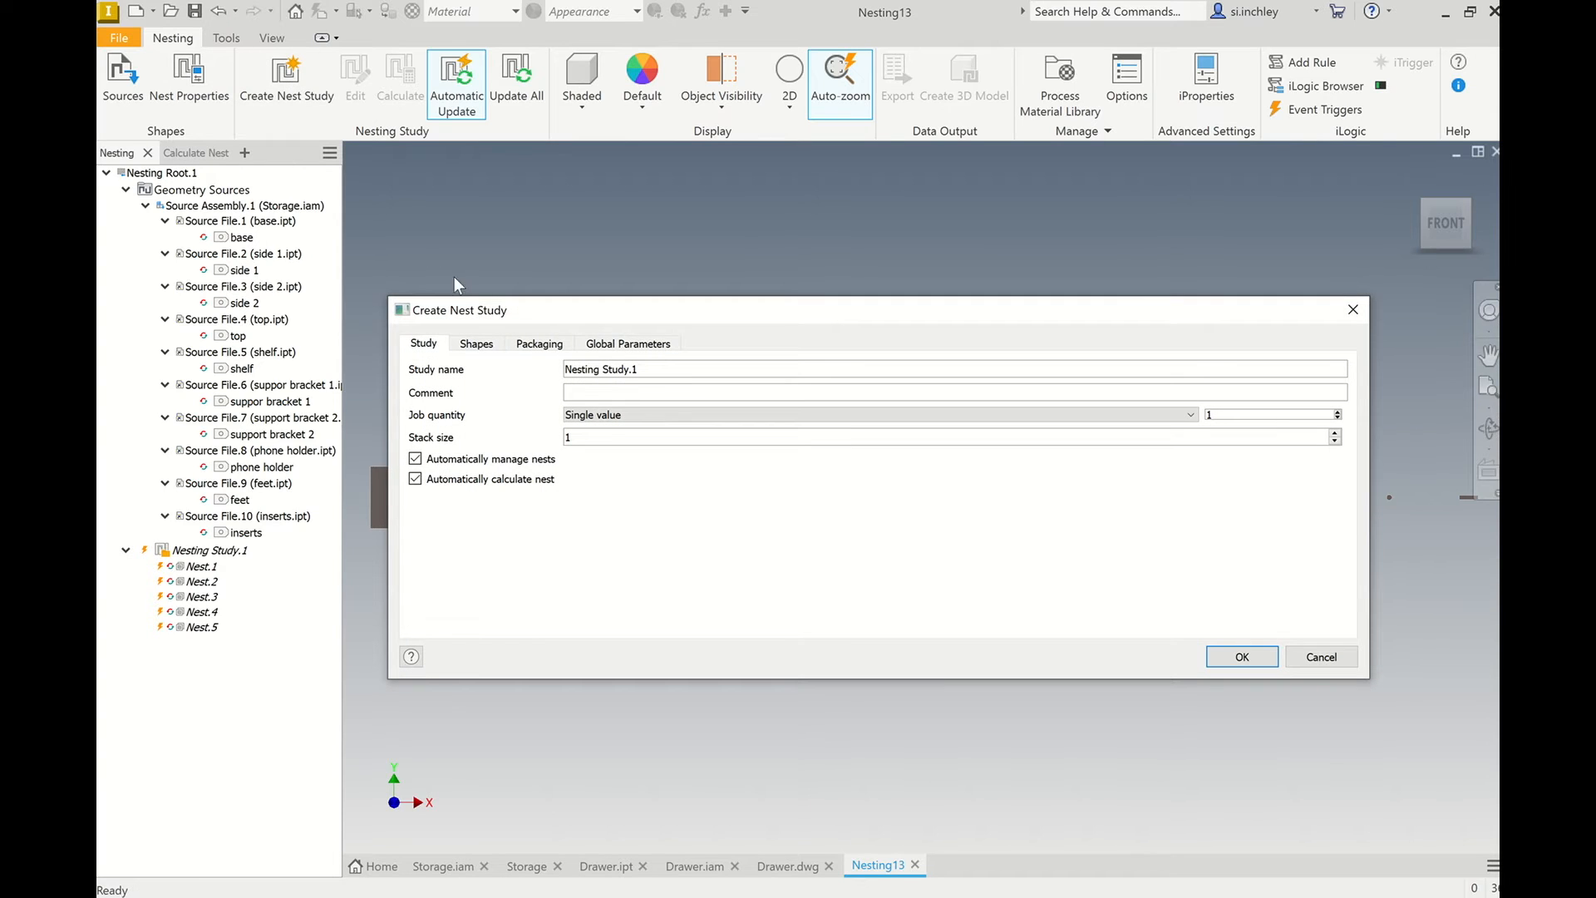
{"action": "left_click", "coordinate": [477, 345]}
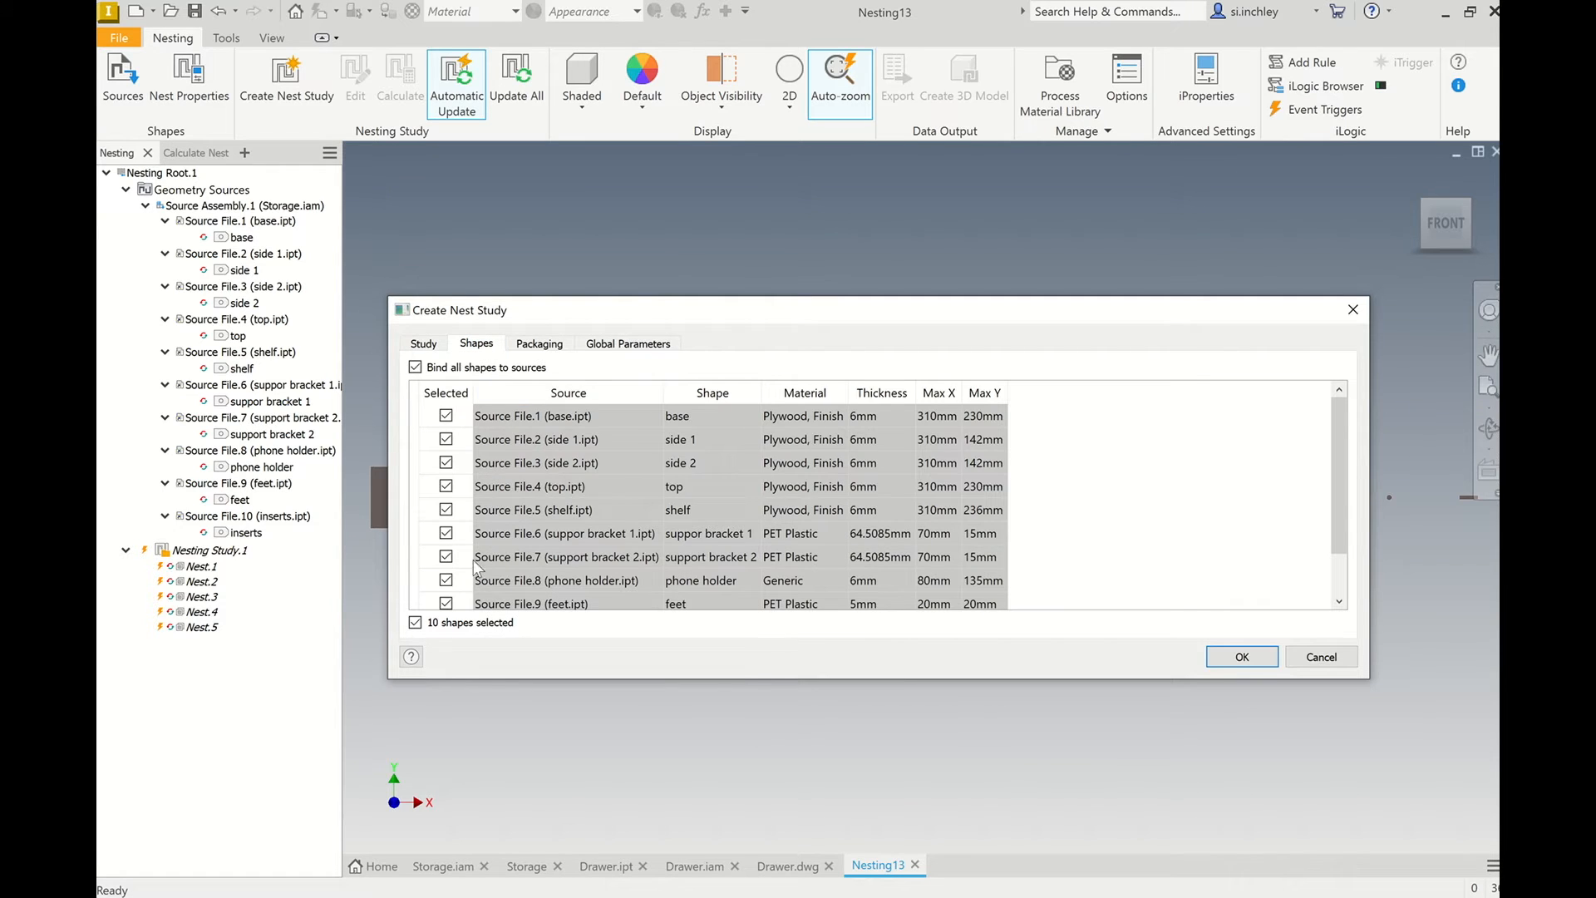
{"action": "scroll", "coordinate": [467, 536], "scroll_direction": "down", "scroll_amount": 1}
{"action": "left_click", "coordinate": [445, 597]}
{"action": "left_click", "coordinate": [447, 575]}
{"action": "left_click", "coordinate": [447, 551]}
{"action": "left_click", "coordinate": [447, 527]}
{"action": "left_click", "coordinate": [446, 504]}
{"action": "scroll", "coordinate": [527, 479], "scroll_direction": "up", "scroll_amount": 1}
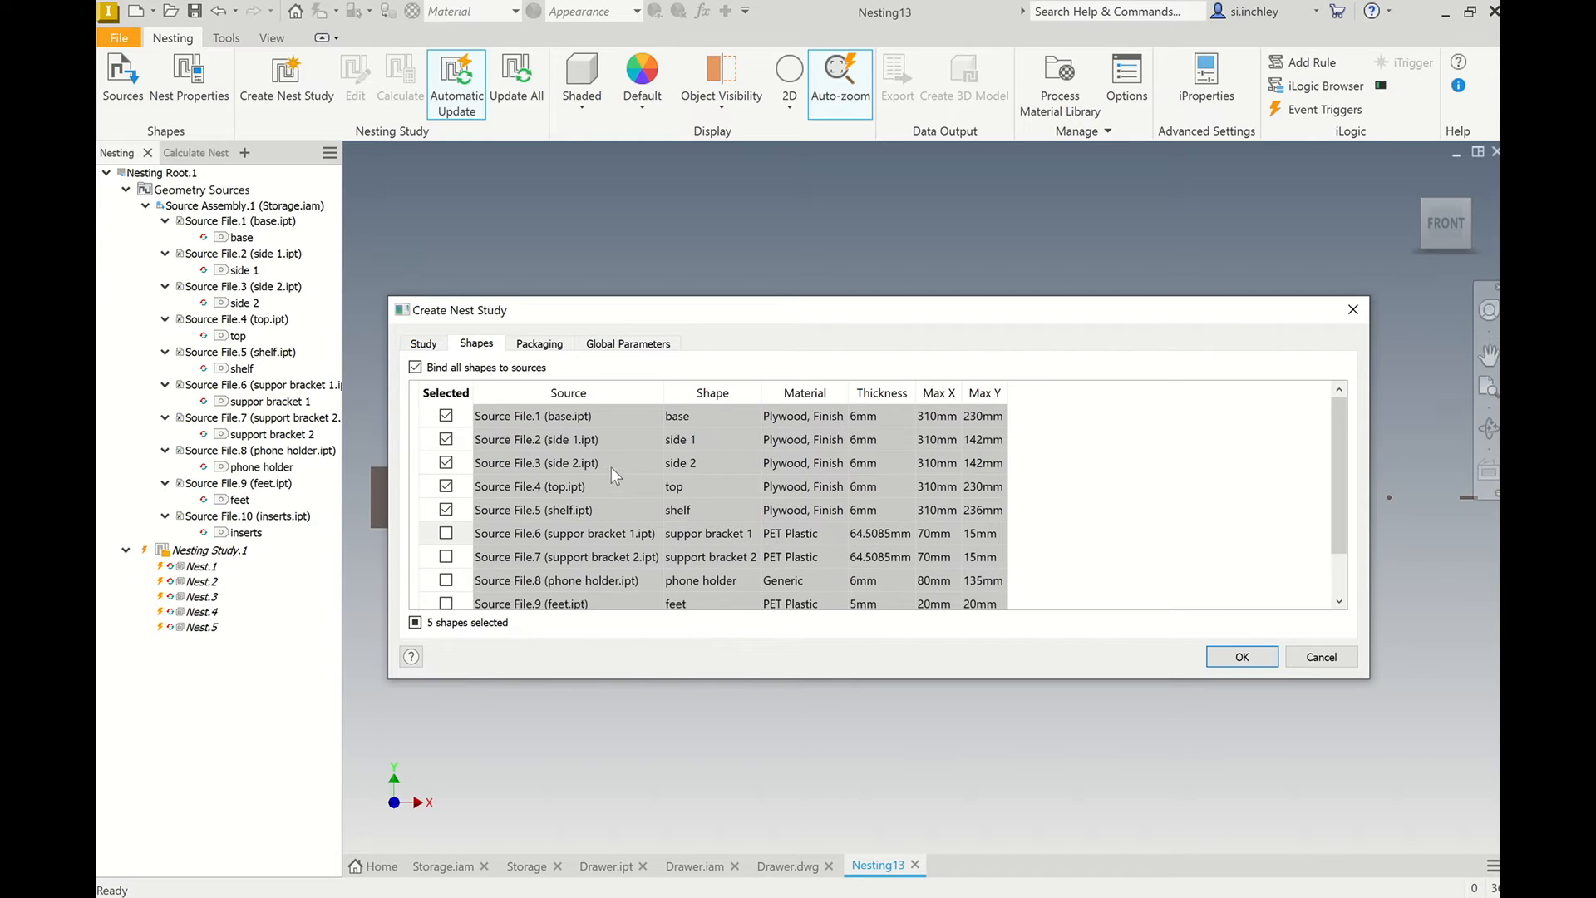
Review the study's packagings and create it with an upper left corner position and remnant optimization set to minimize length.
{"action": "left_click", "coordinate": [550, 348]}
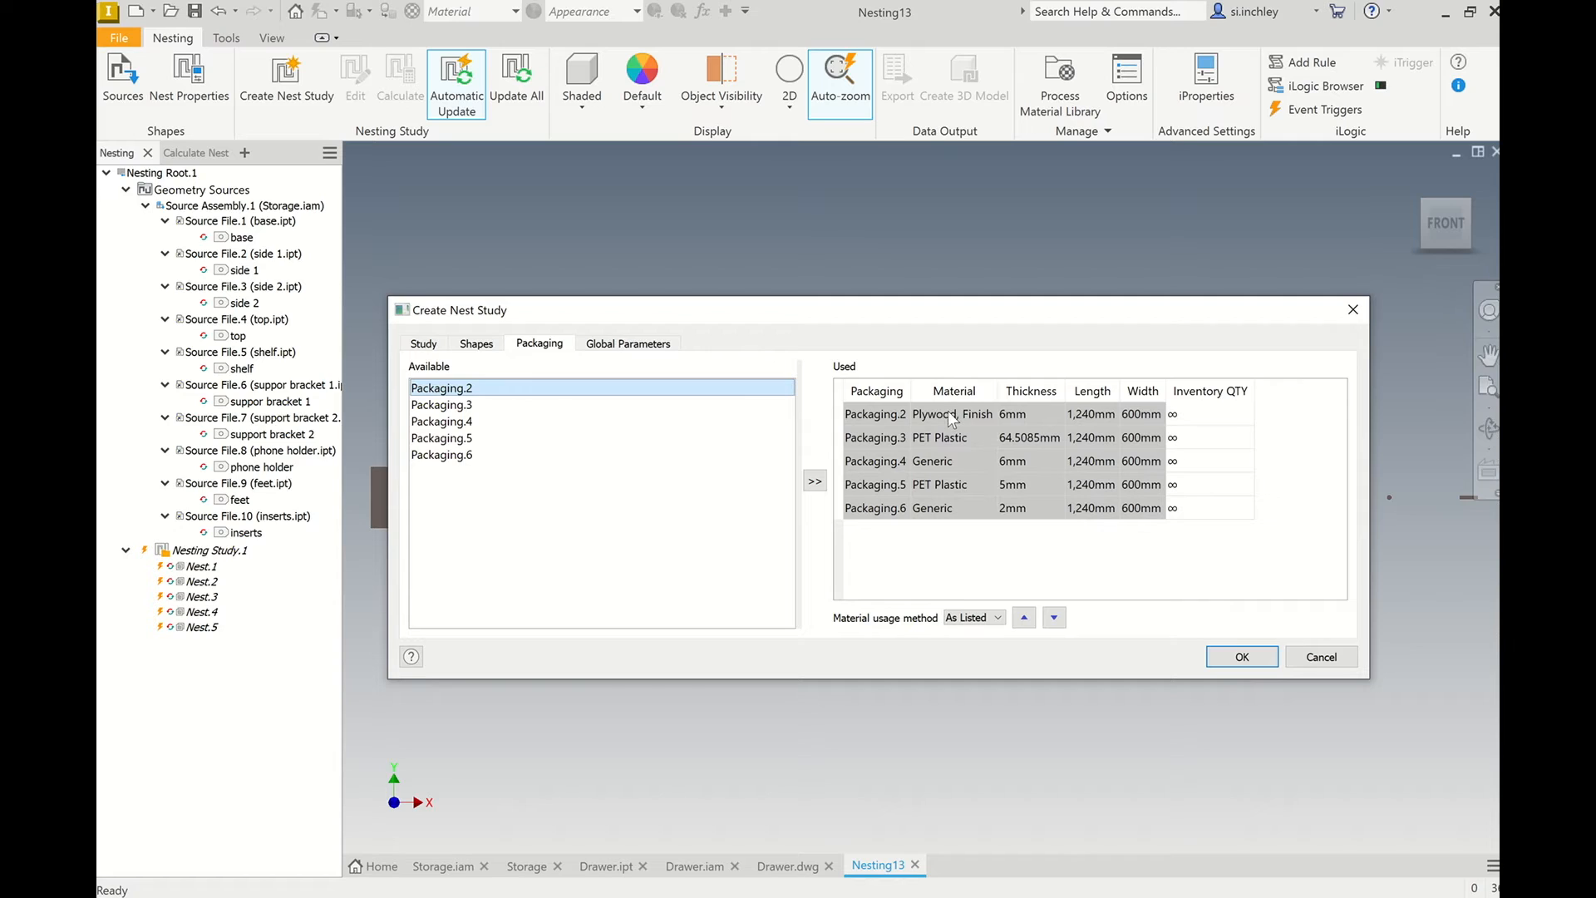
{"action": "left_click", "coordinate": [627, 344]}
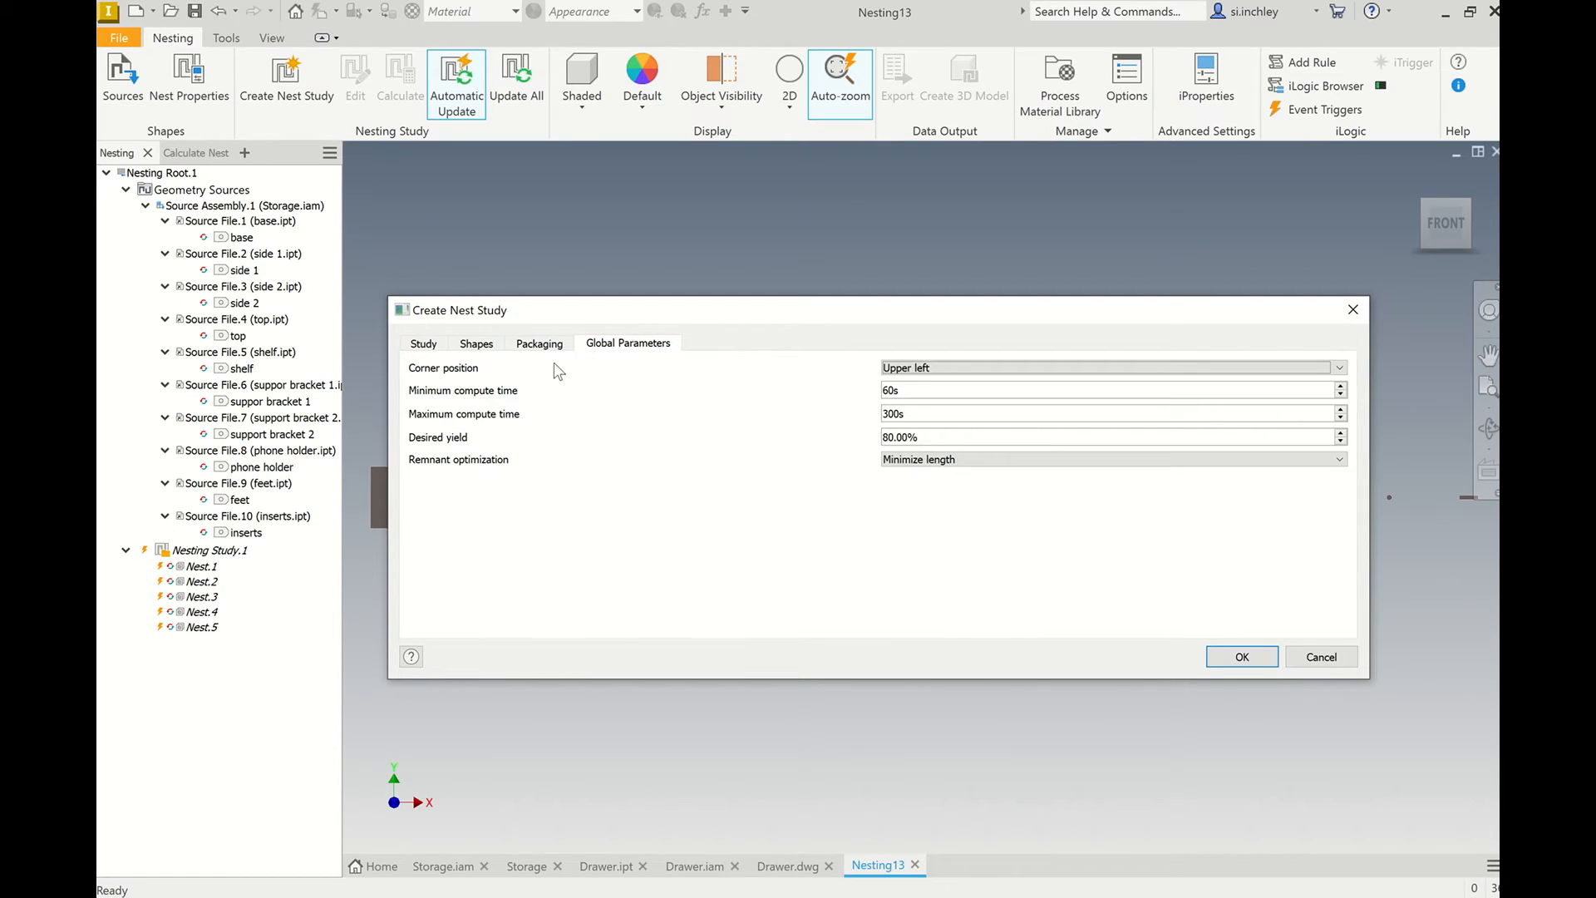
{"action": "left_click", "coordinate": [1028, 368]}
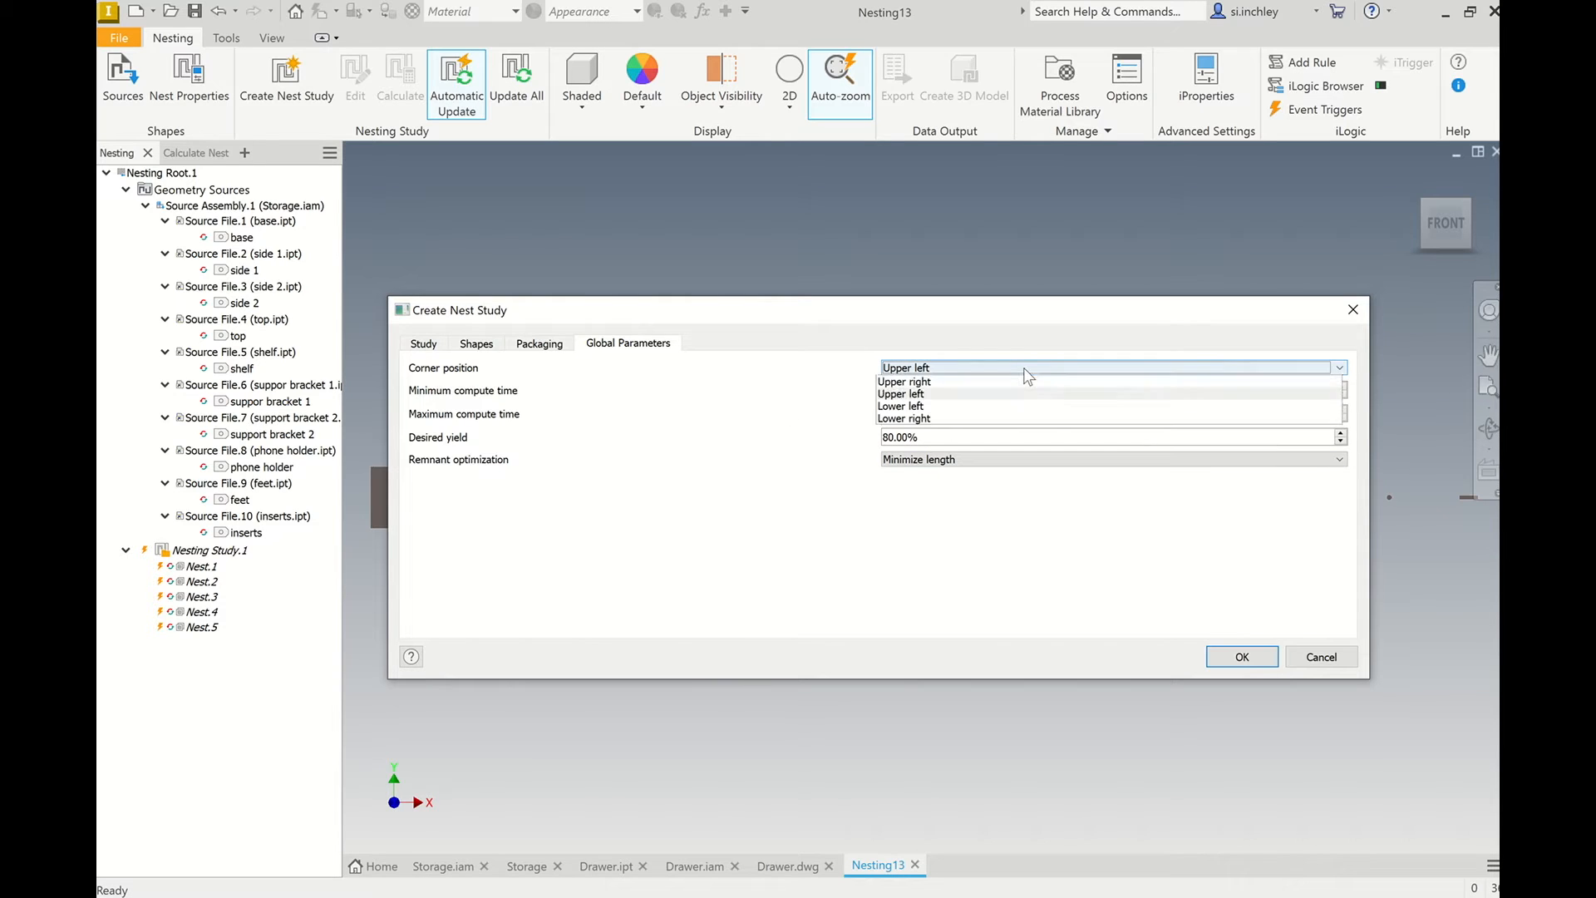
{"action": "left_click", "coordinate": [966, 392]}
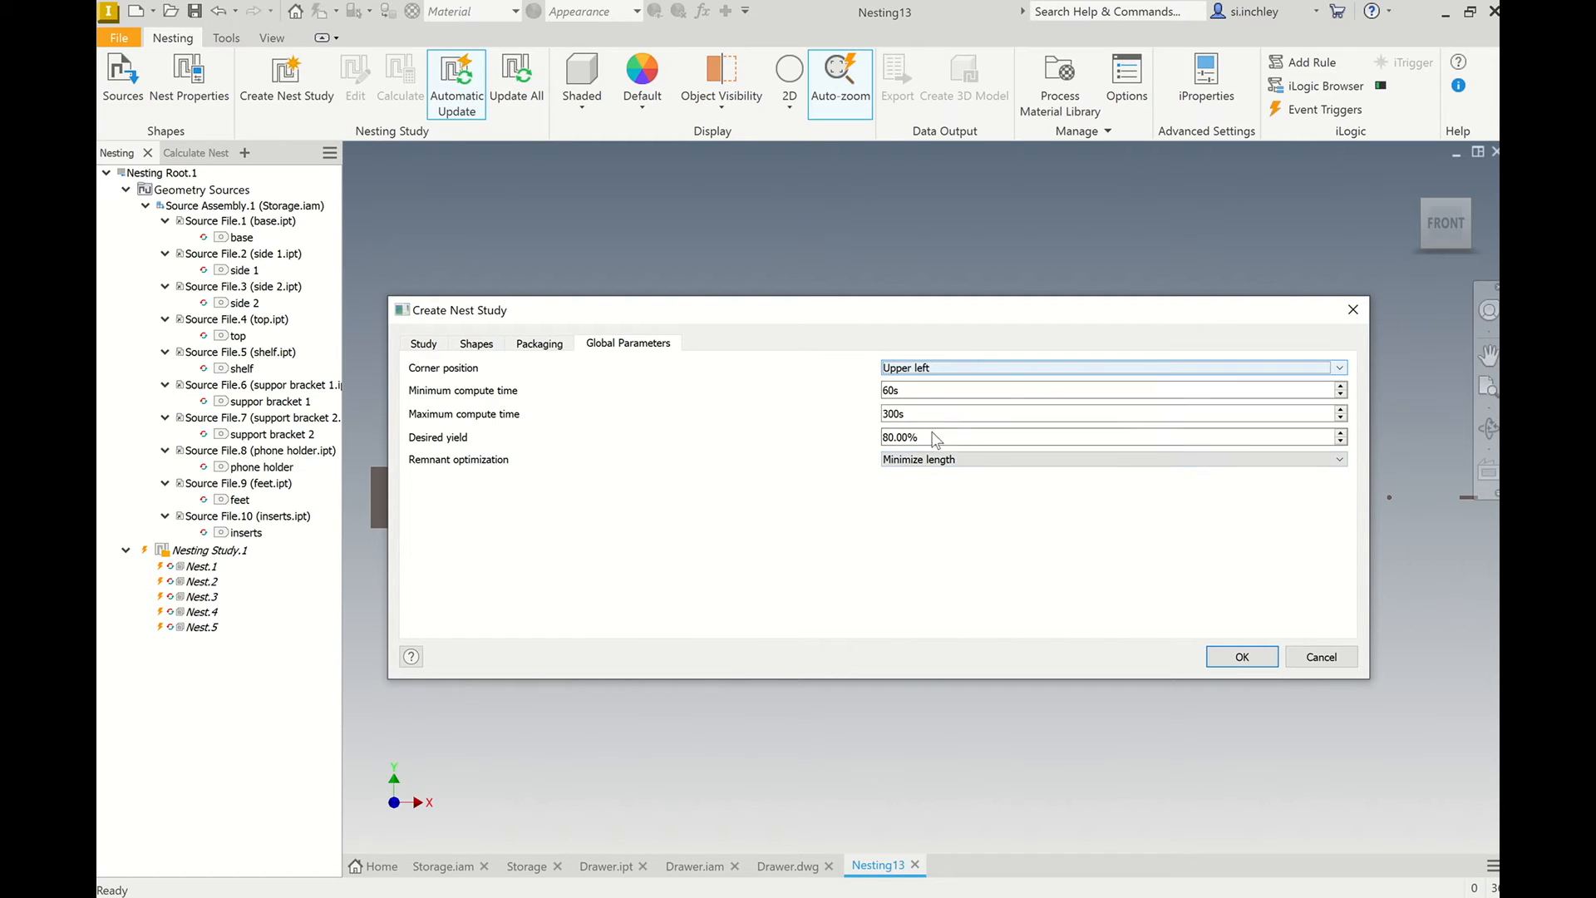
{"action": "left_click", "coordinate": [960, 461]}
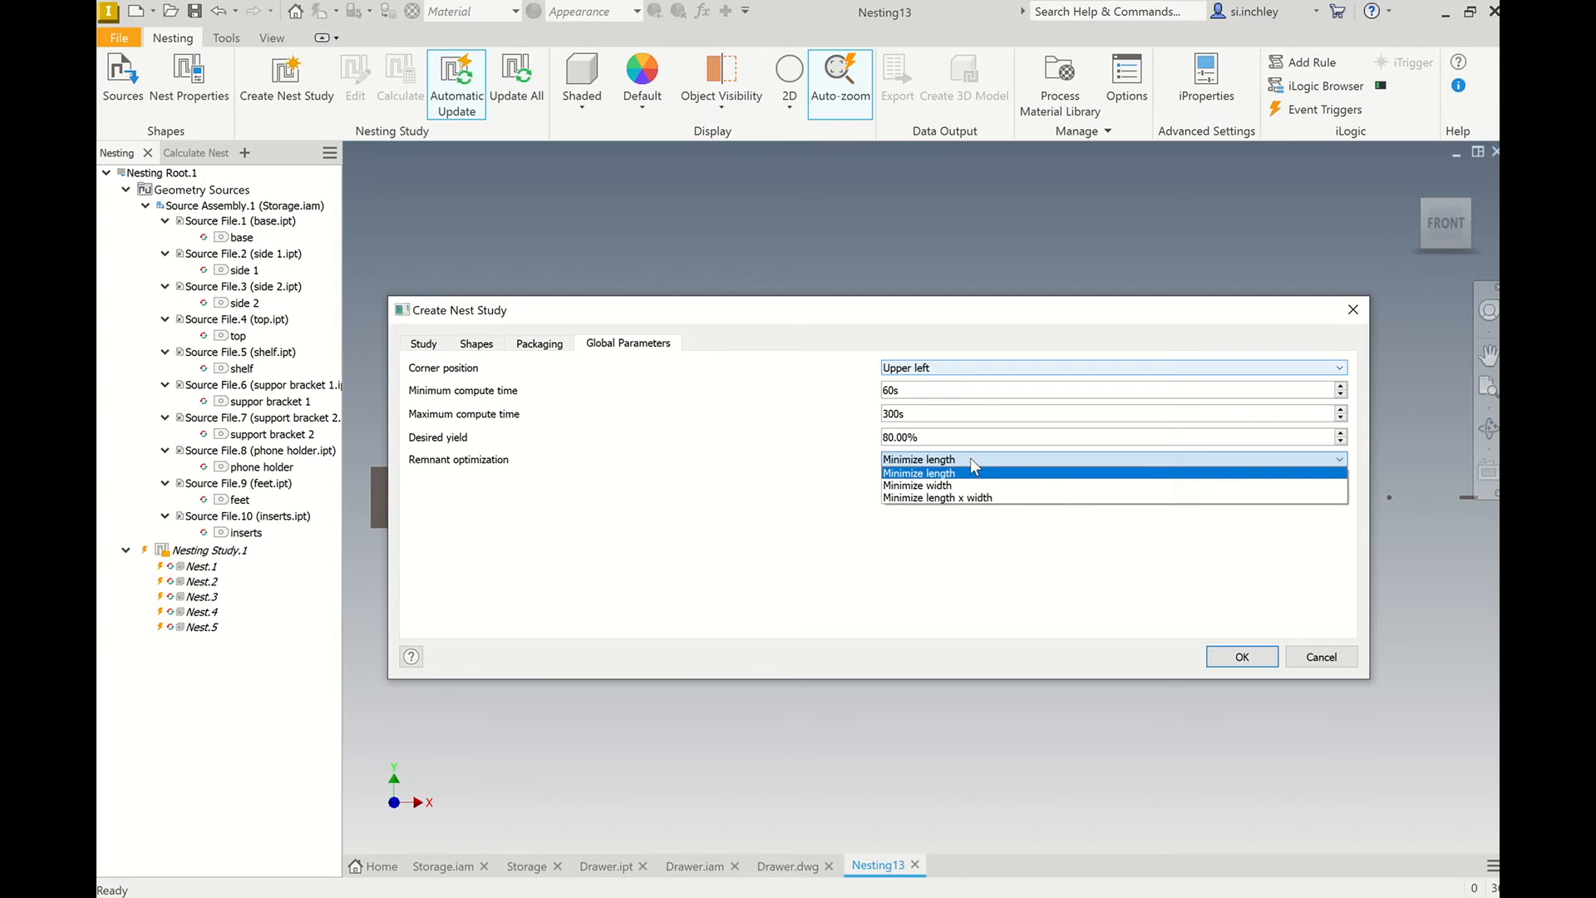
{"action": "left_click", "coordinate": [971, 472]}
{"action": "left_click", "coordinate": [1259, 657]}
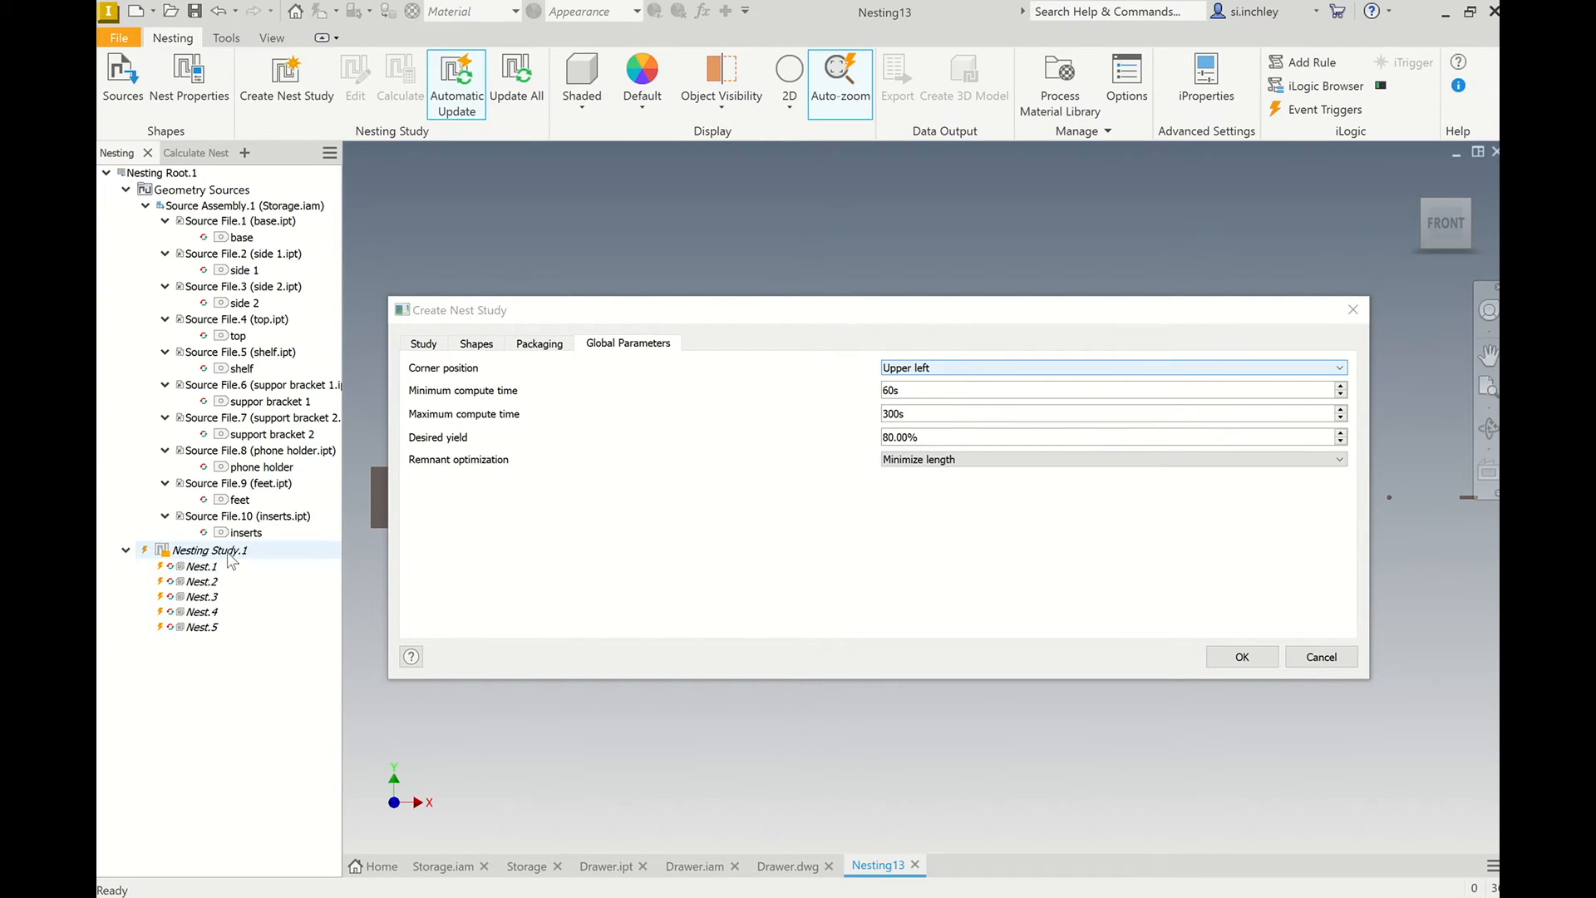
{"action": "left_click", "coordinate": [1238, 660]}
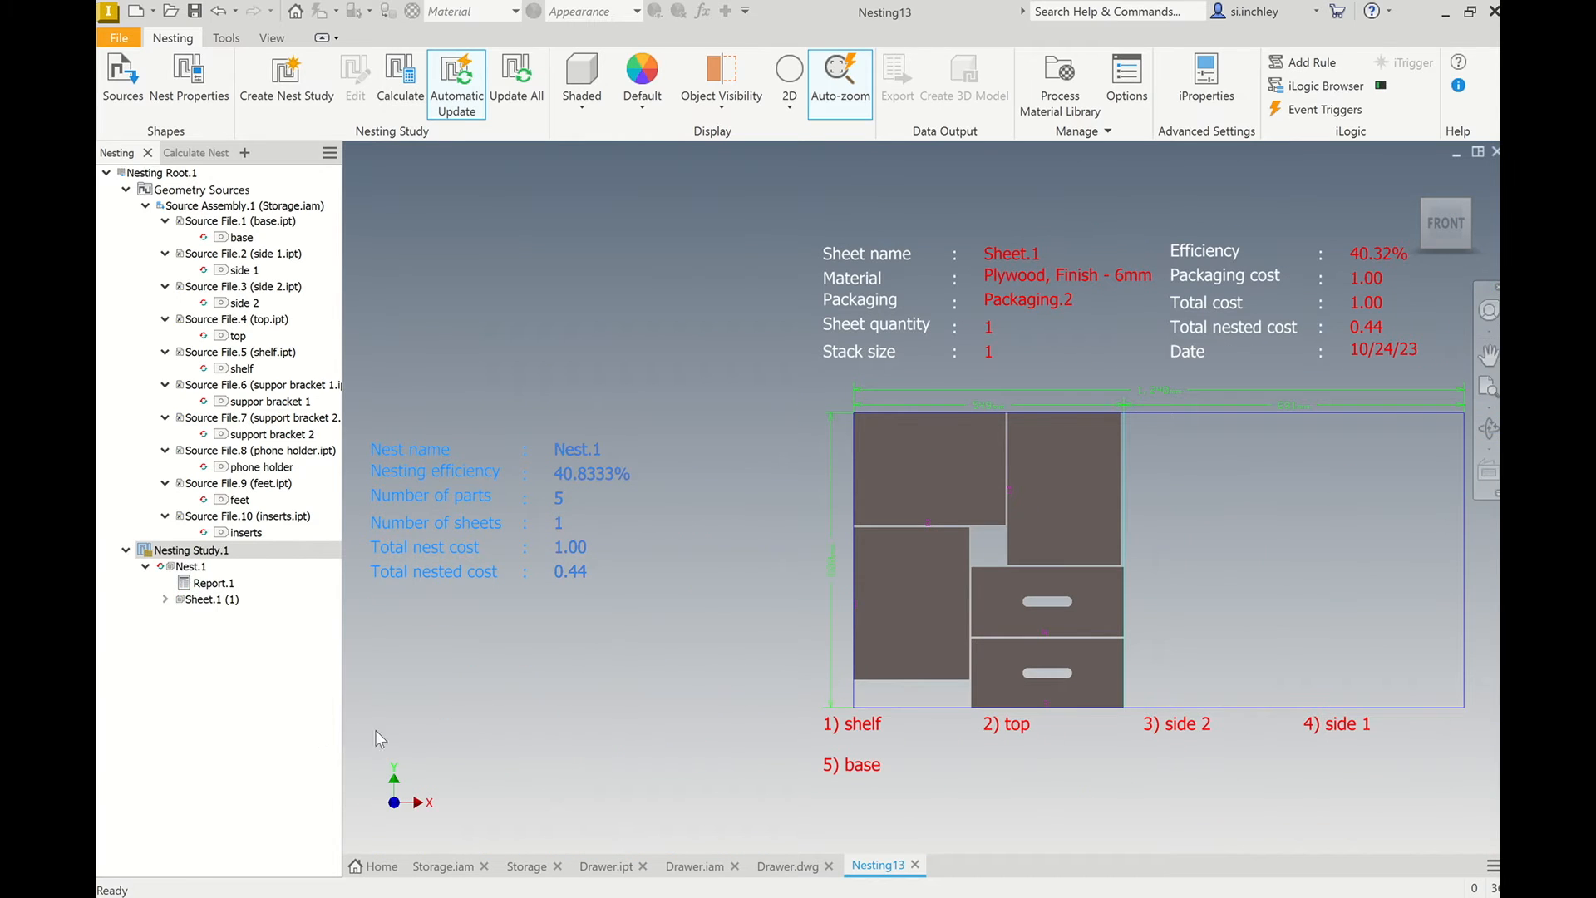
Inspect the nested plywood sheet and delete the nesting study.
{"action": "scroll", "coordinate": [597, 465], "scroll_direction": "down", "scroll_amount": 3}
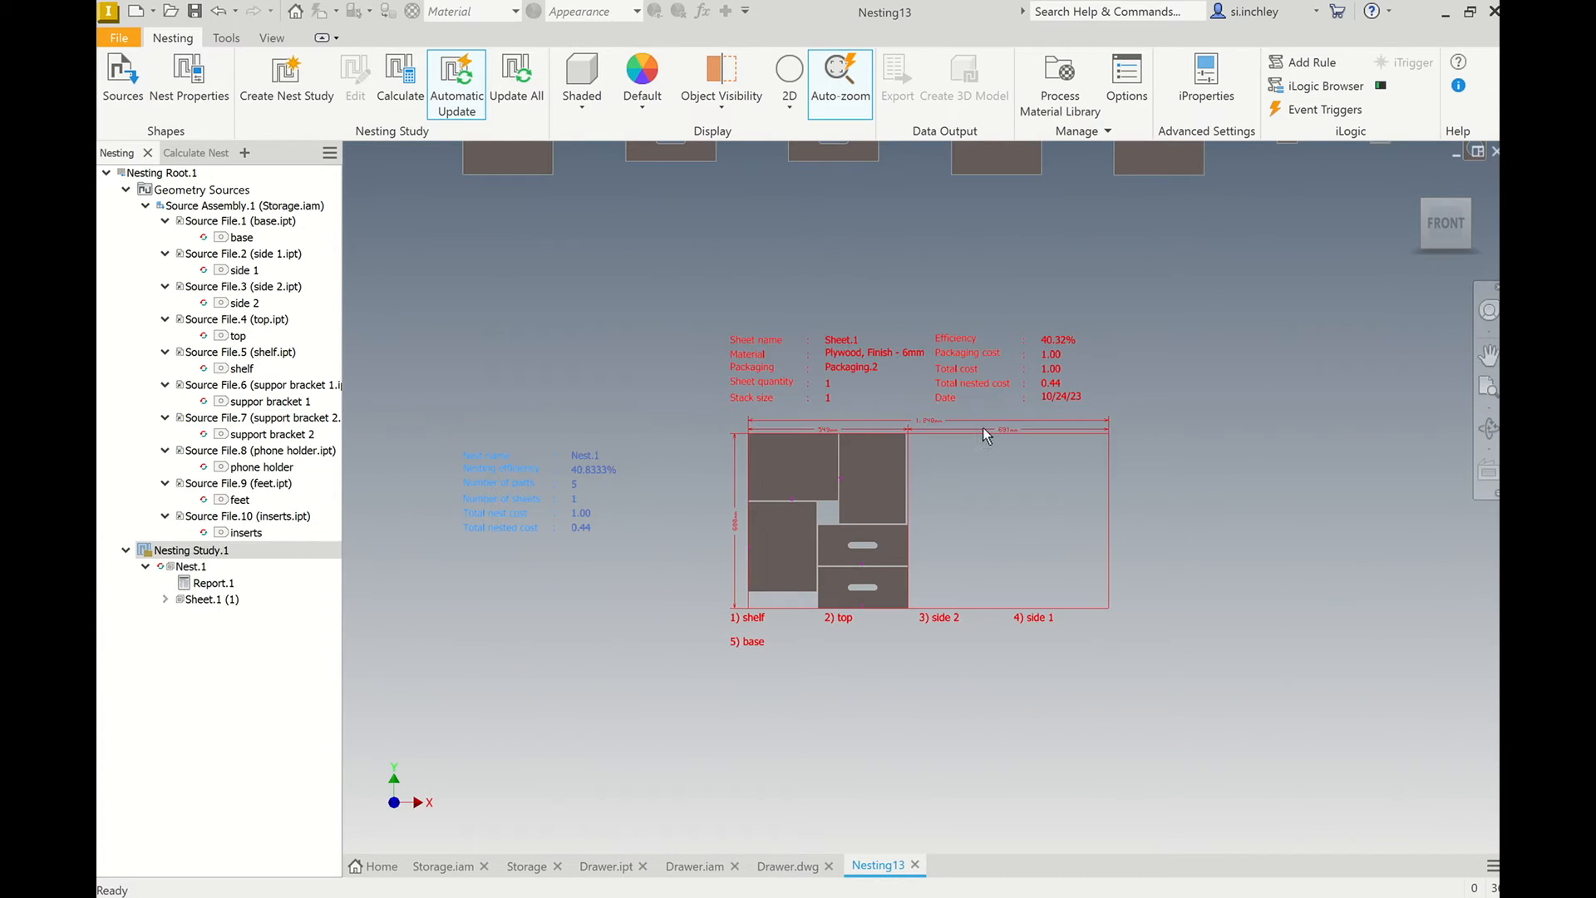
{"action": "scroll", "coordinate": [904, 462], "scroll_direction": "up", "scroll_amount": 3}
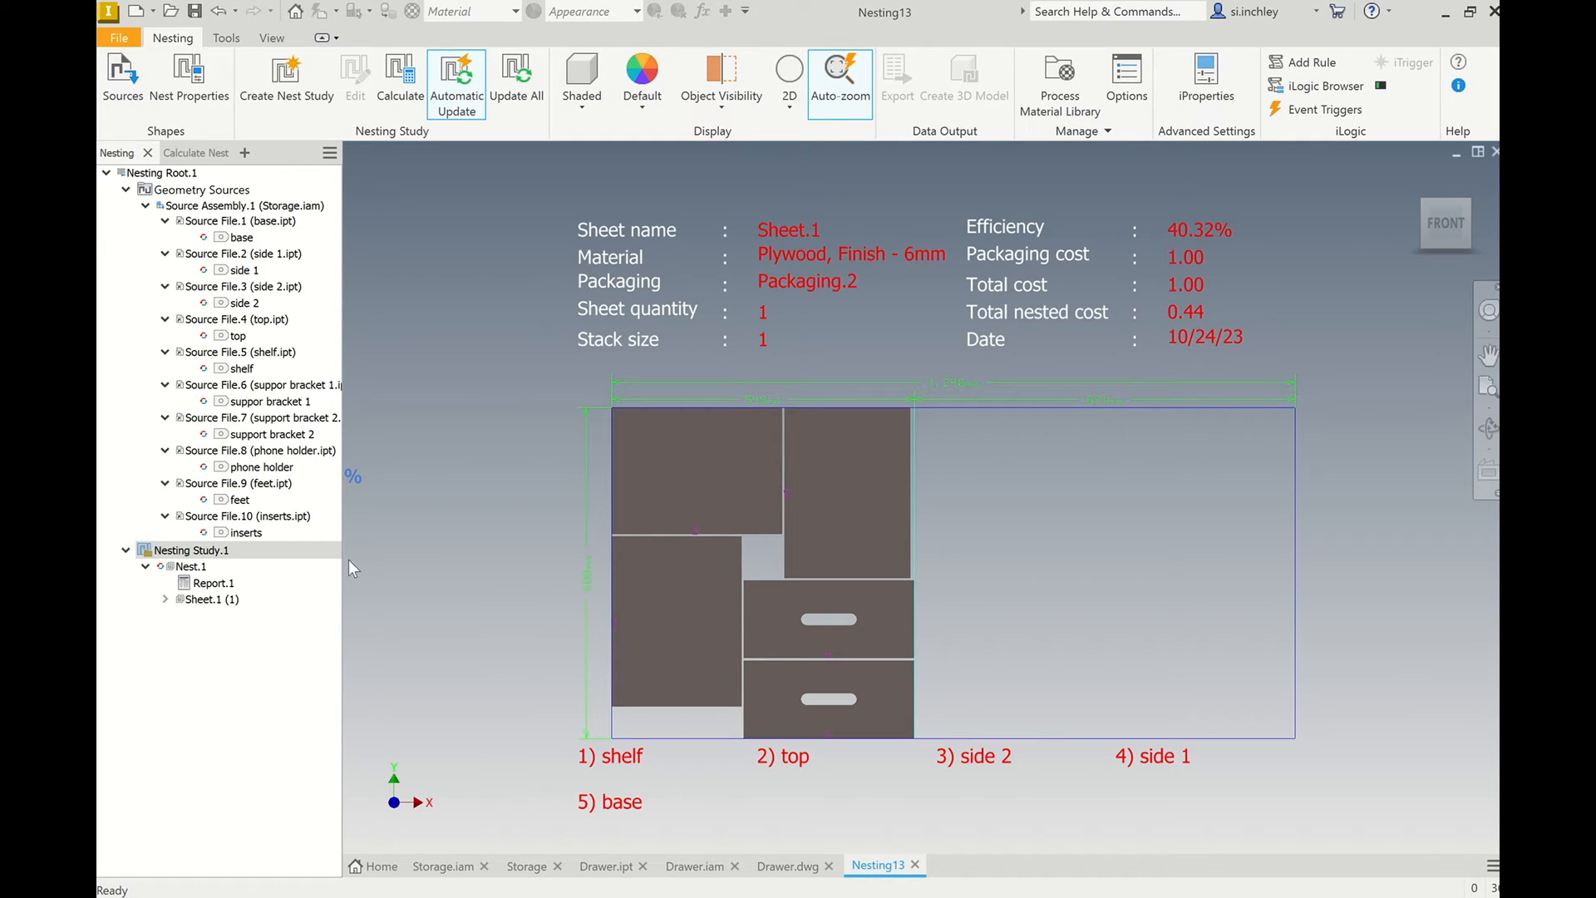
{"action": "right_click", "coordinate": [302, 559]}
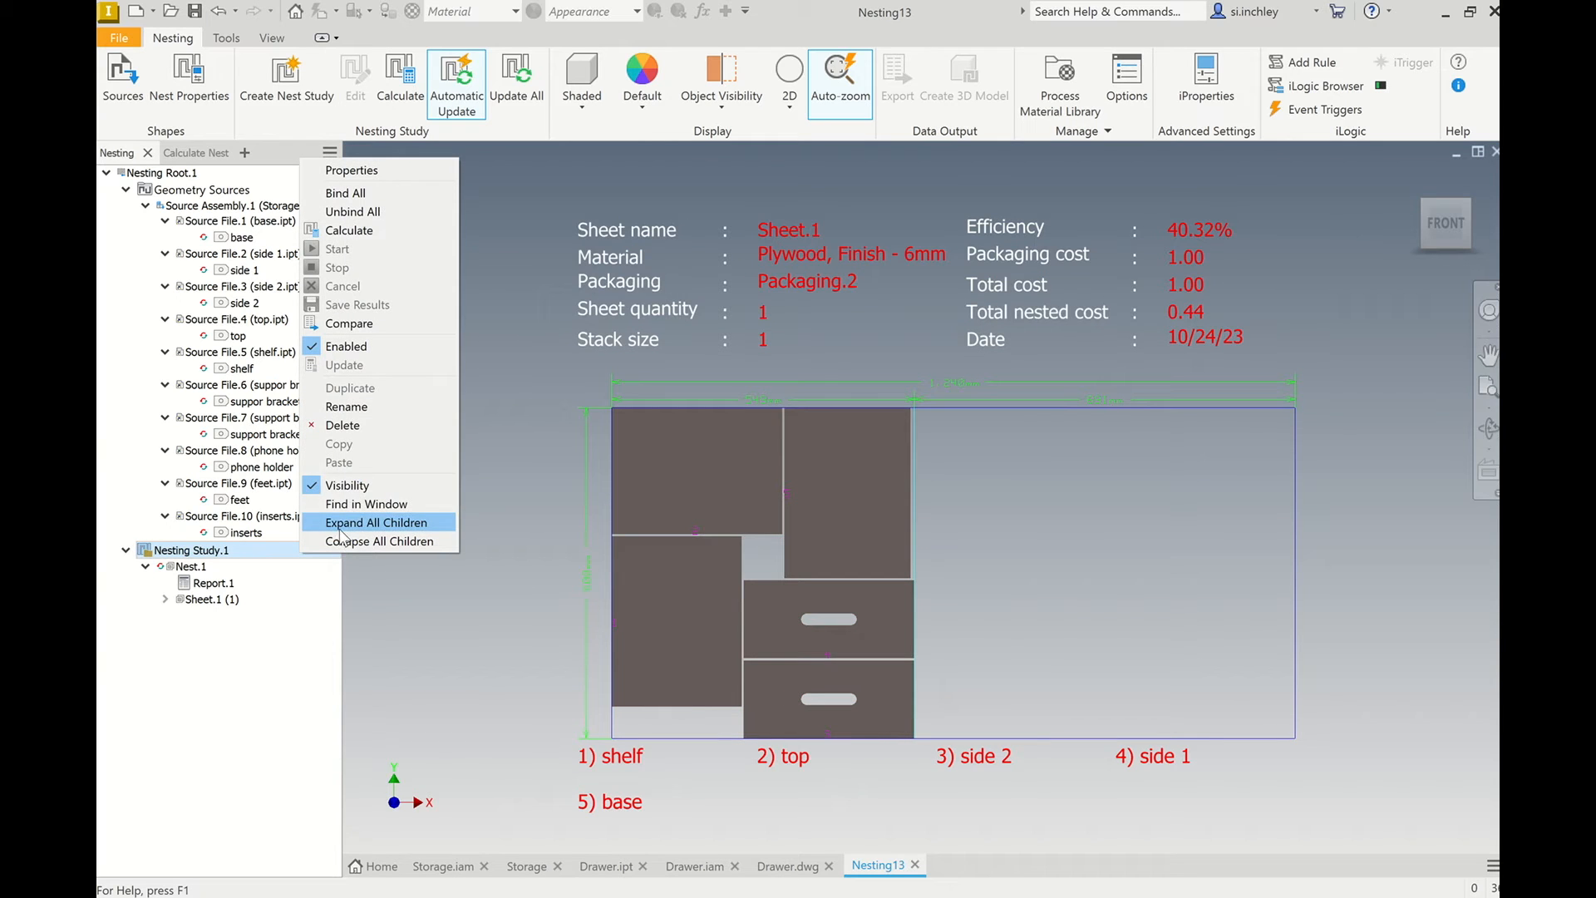
{"action": "left_click", "coordinate": [365, 426]}
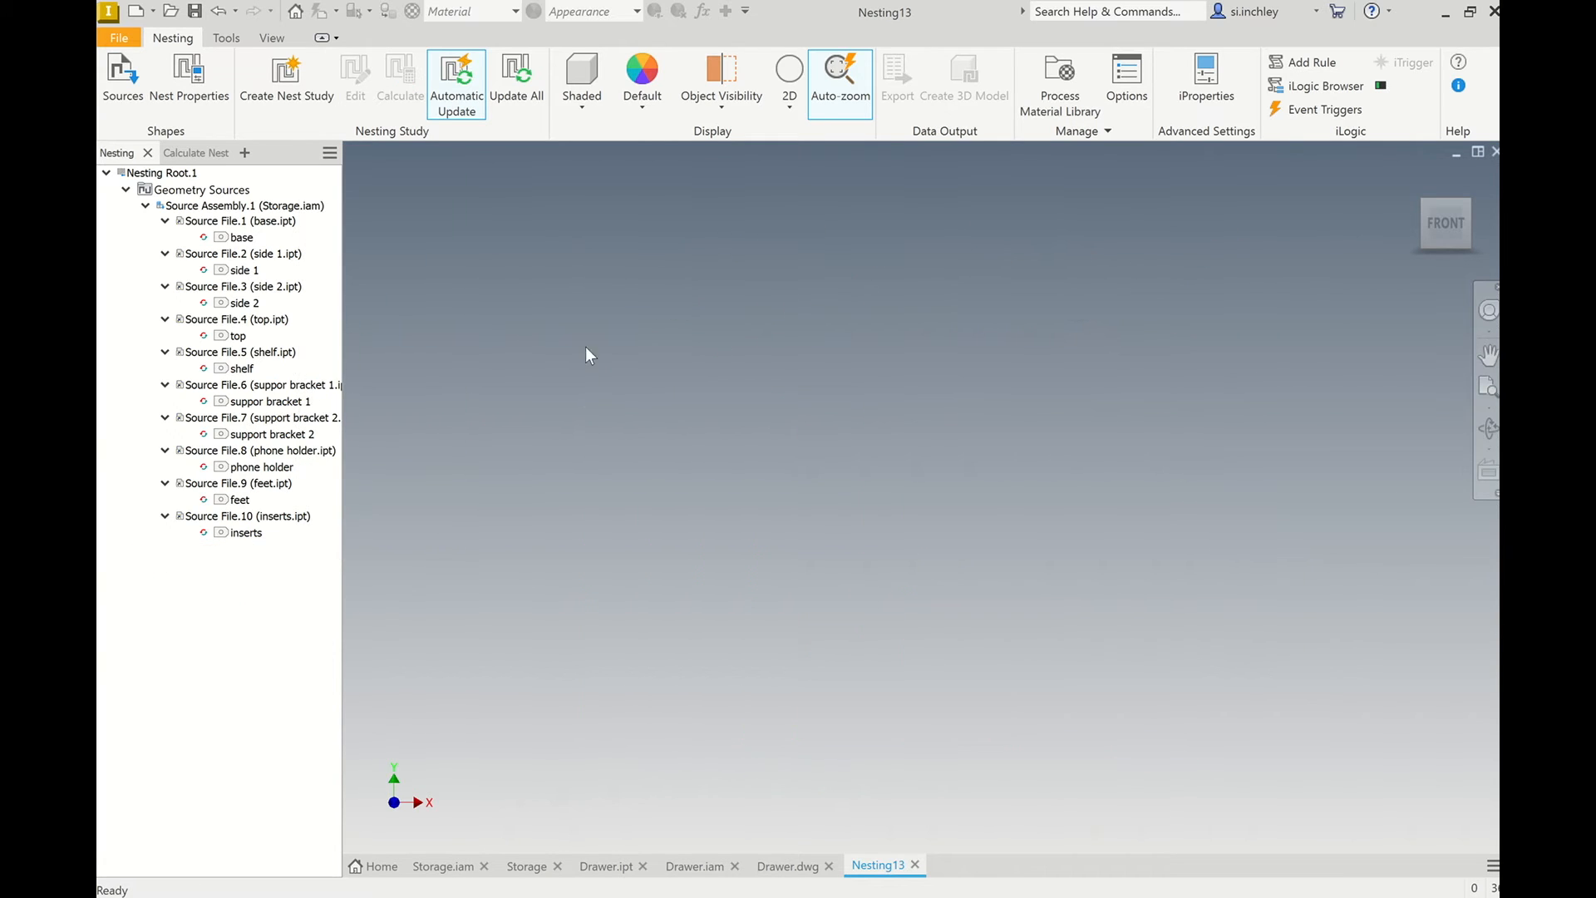
Disable the 90, 180 and 270 degree rotations in the nesting settings of the Plywood, Finish - 6mm material.
{"action": "left_click", "coordinate": [1058, 94]}
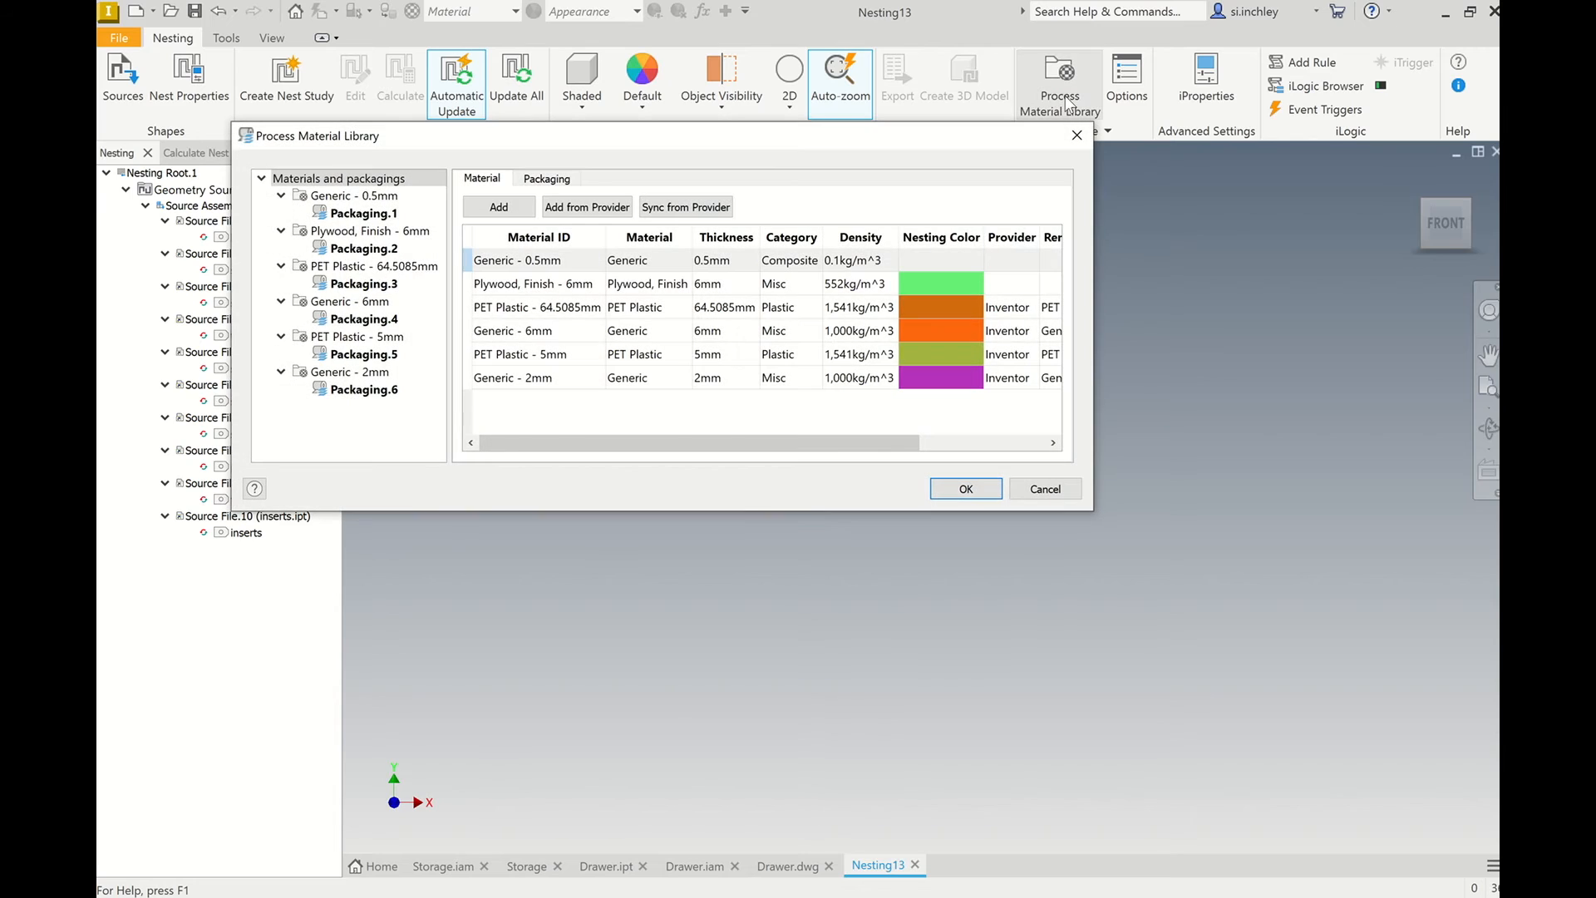
{"action": "left_click", "coordinate": [404, 249]}
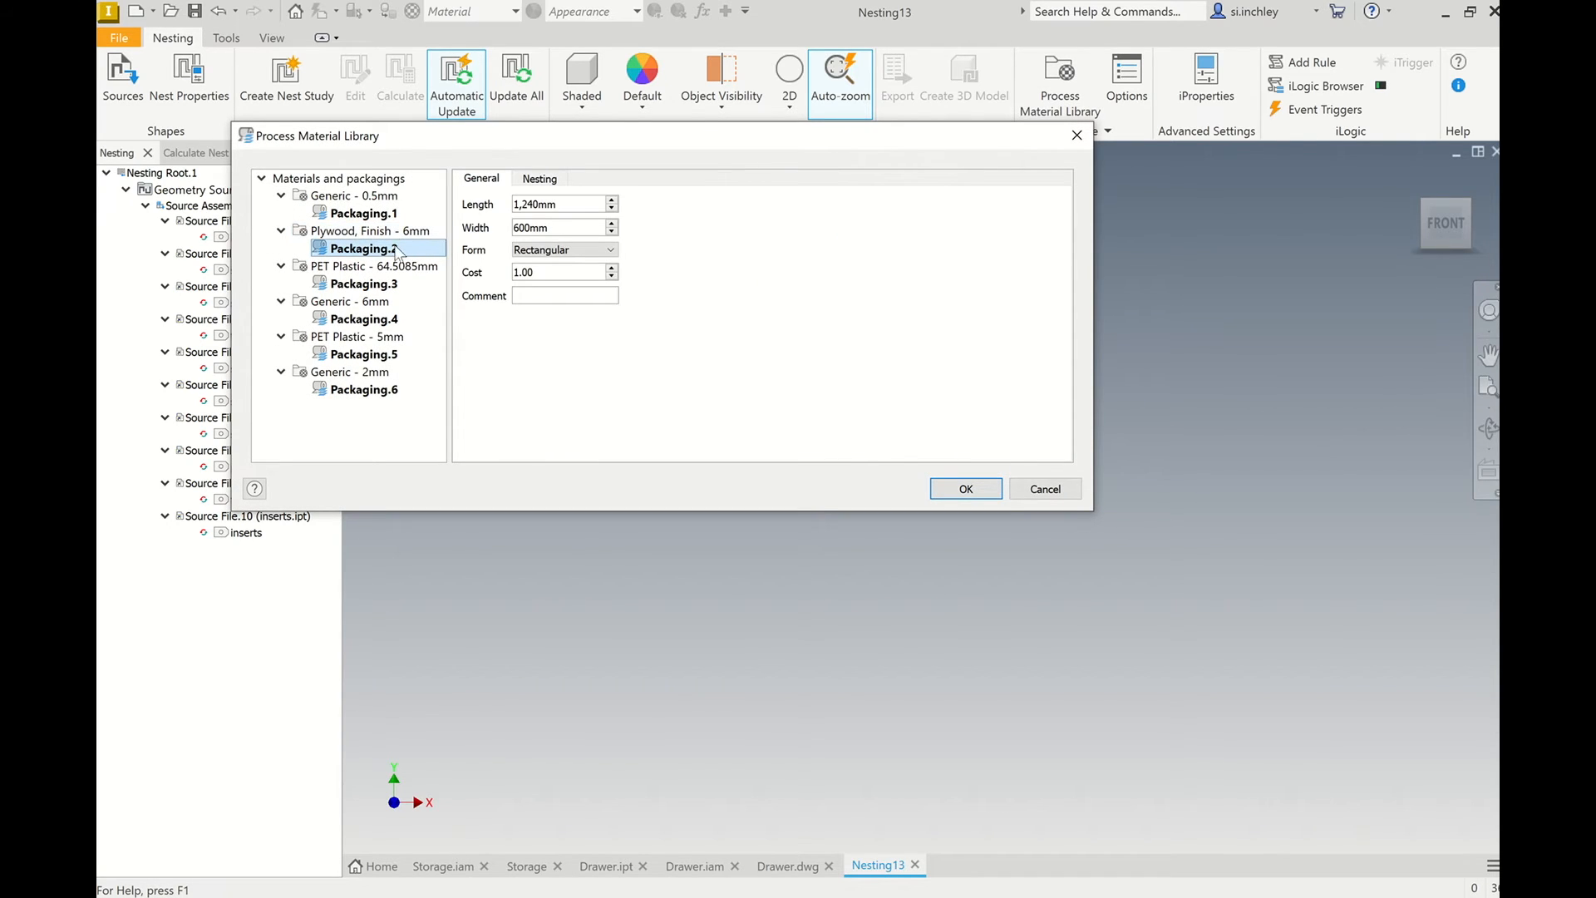
{"action": "left_click", "coordinate": [384, 233]}
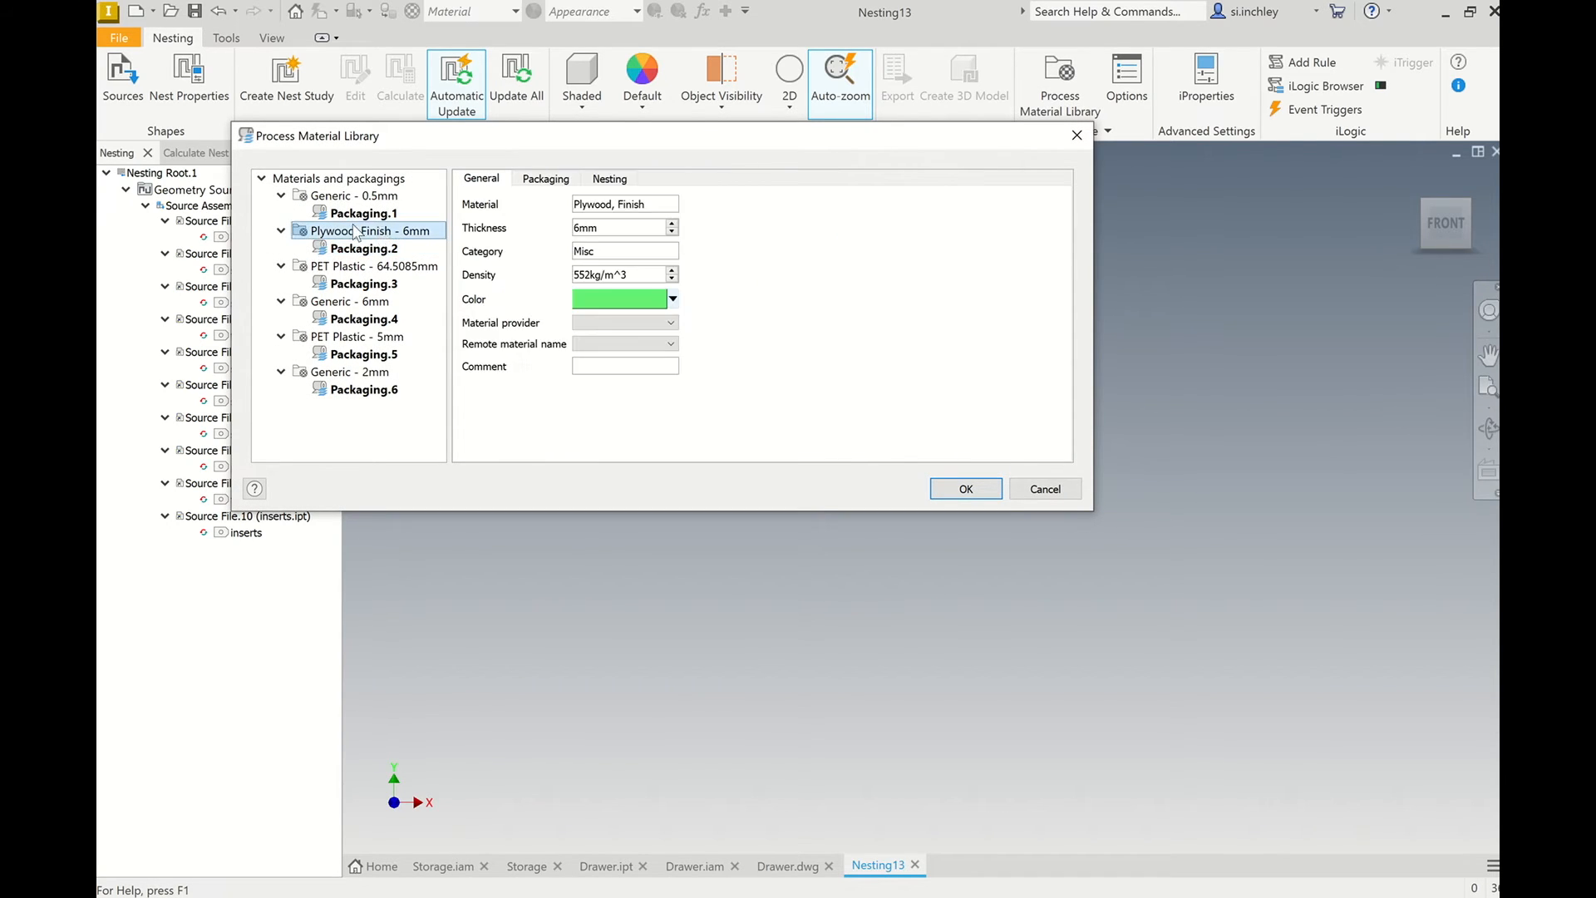
{"action": "left_click", "coordinate": [609, 181]}
{"action": "left_click", "coordinate": [477, 235]}
{"action": "left_click", "coordinate": [476, 251]}
{"action": "left_click", "coordinate": [476, 267]}
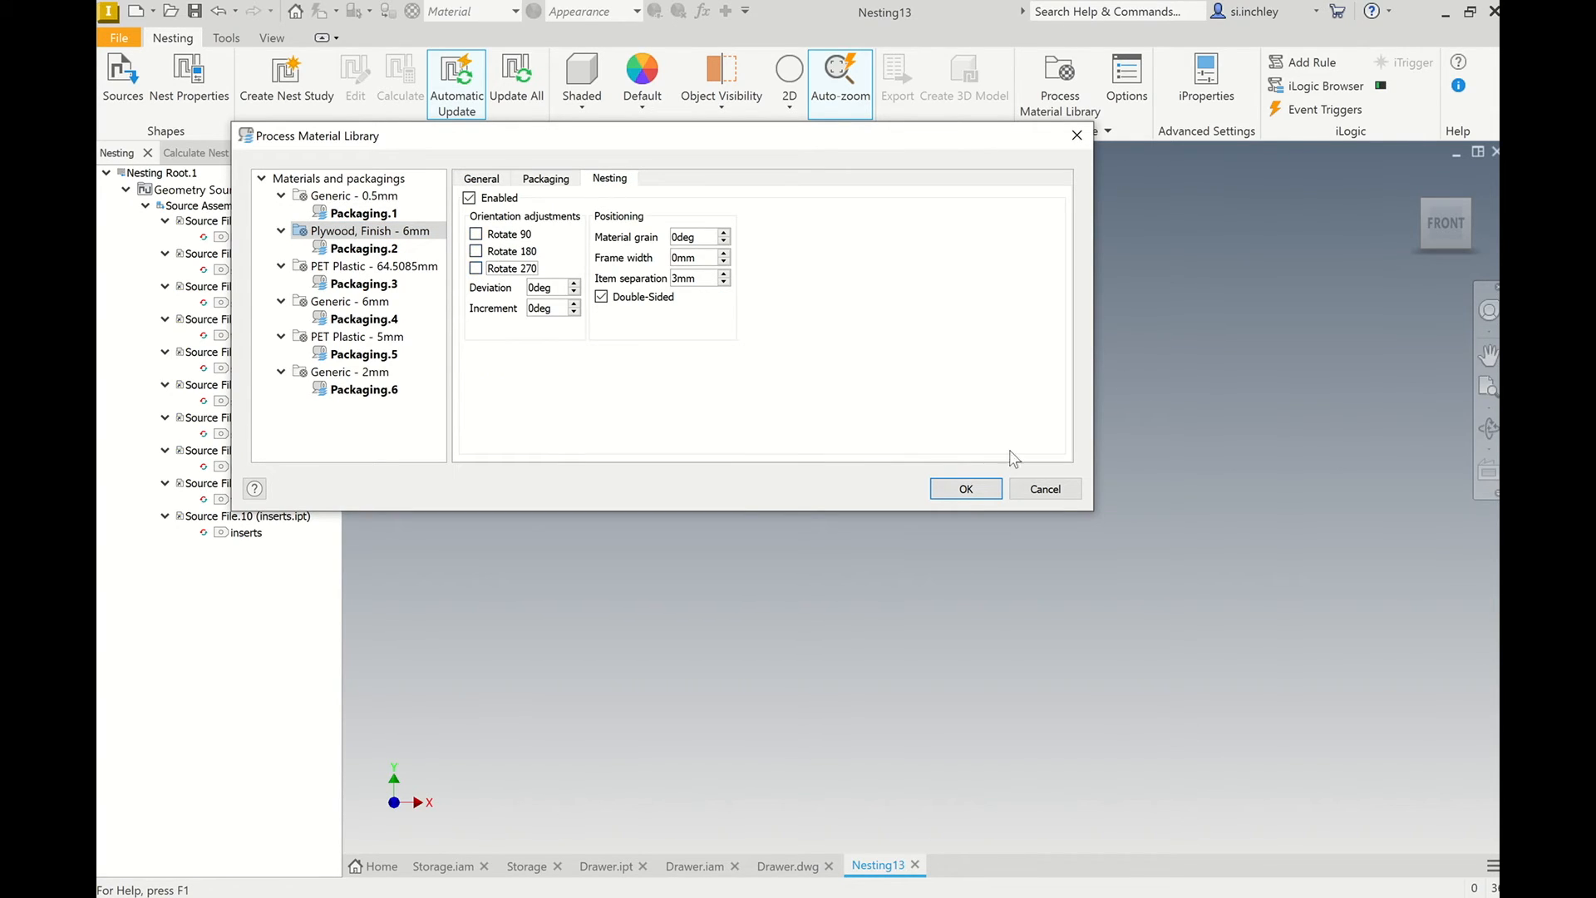
{"action": "left_click", "coordinate": [965, 492]}
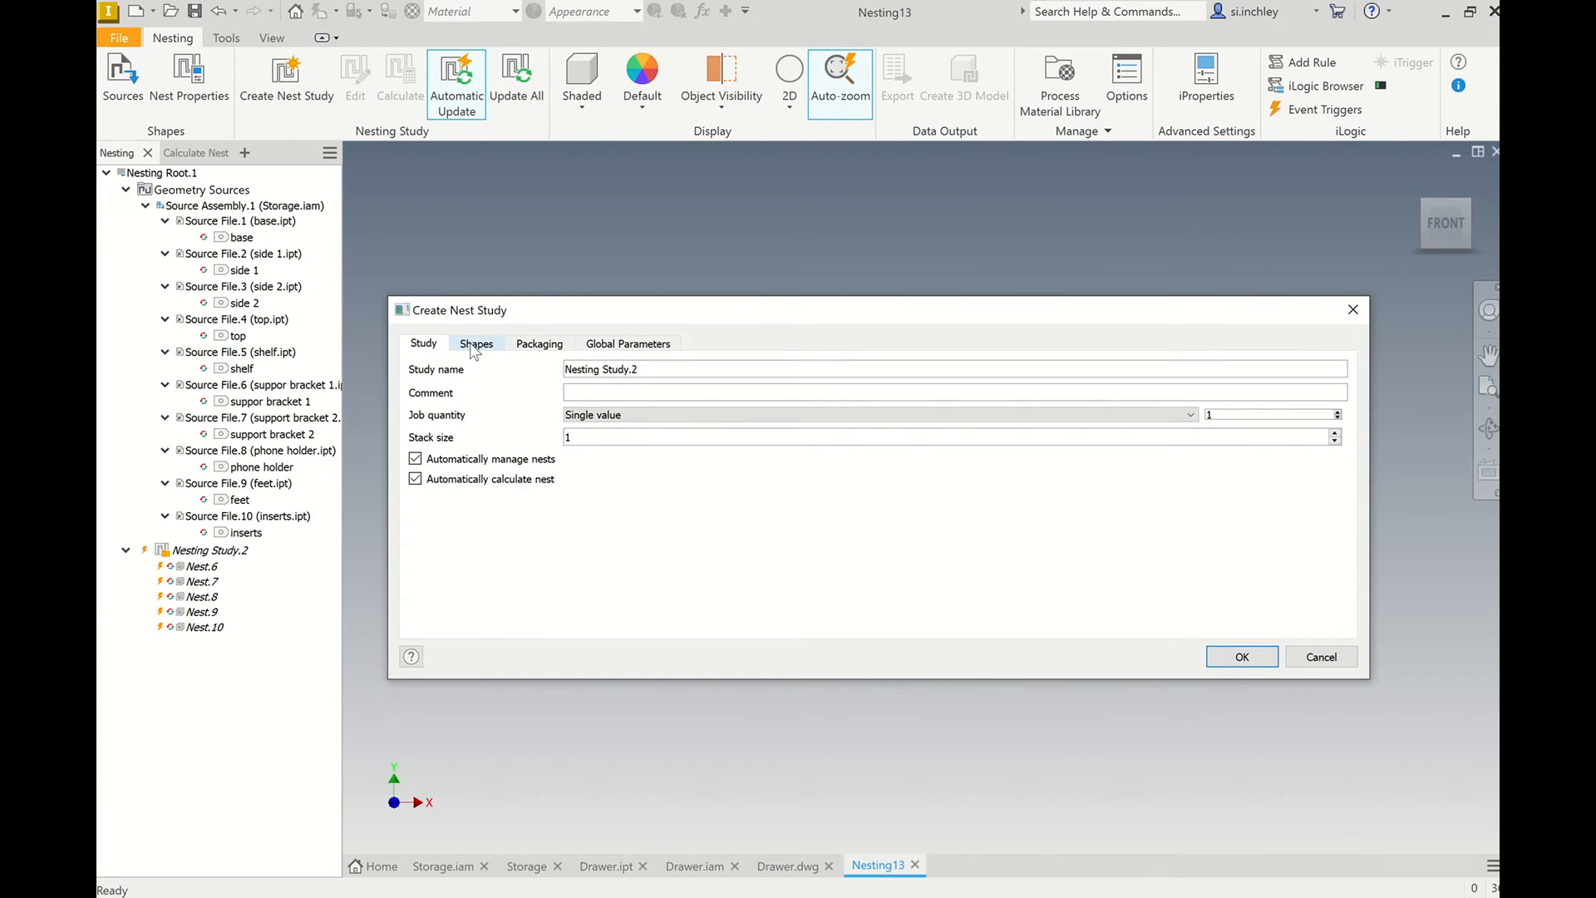
Create a new nest study of the base, sides, top and shelf, excluding the support brackets, phone holder, feet and inserts.
{"action": "left_click", "coordinate": [474, 347]}
{"action": "scroll", "coordinate": [461, 573], "scroll_direction": "down", "scroll_amount": 1}
{"action": "left_click", "coordinate": [447, 596]}
{"action": "left_click", "coordinate": [445, 573]}
{"action": "left_click", "coordinate": [446, 550]}
{"action": "left_click", "coordinate": [445, 527]}
{"action": "left_click", "coordinate": [446, 504]}
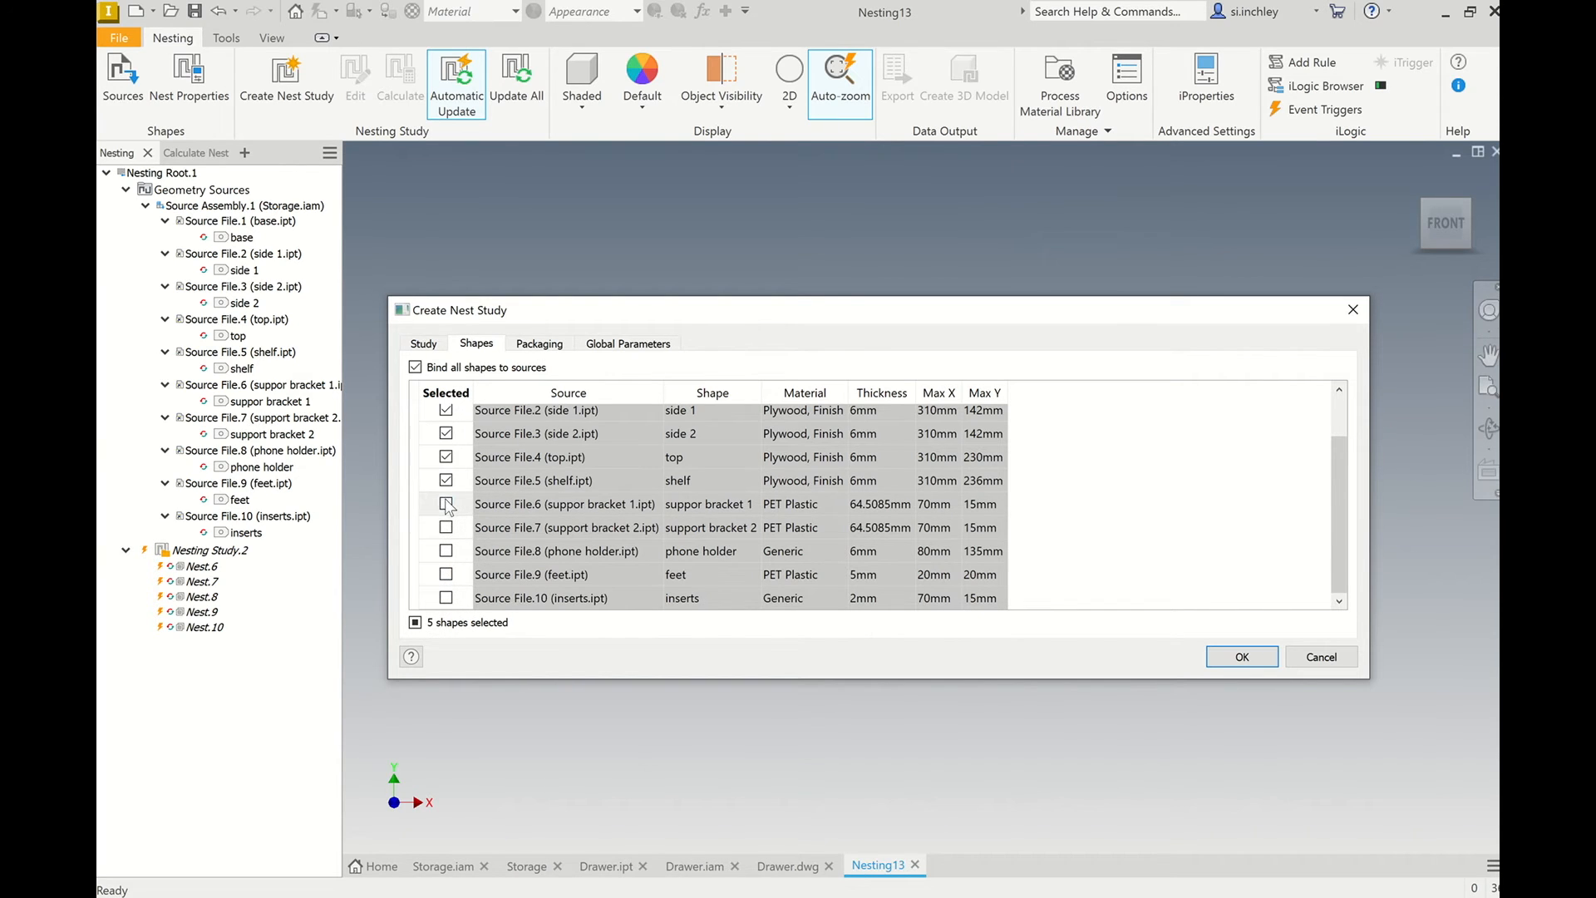
{"action": "left_click", "coordinate": [1242, 656]}
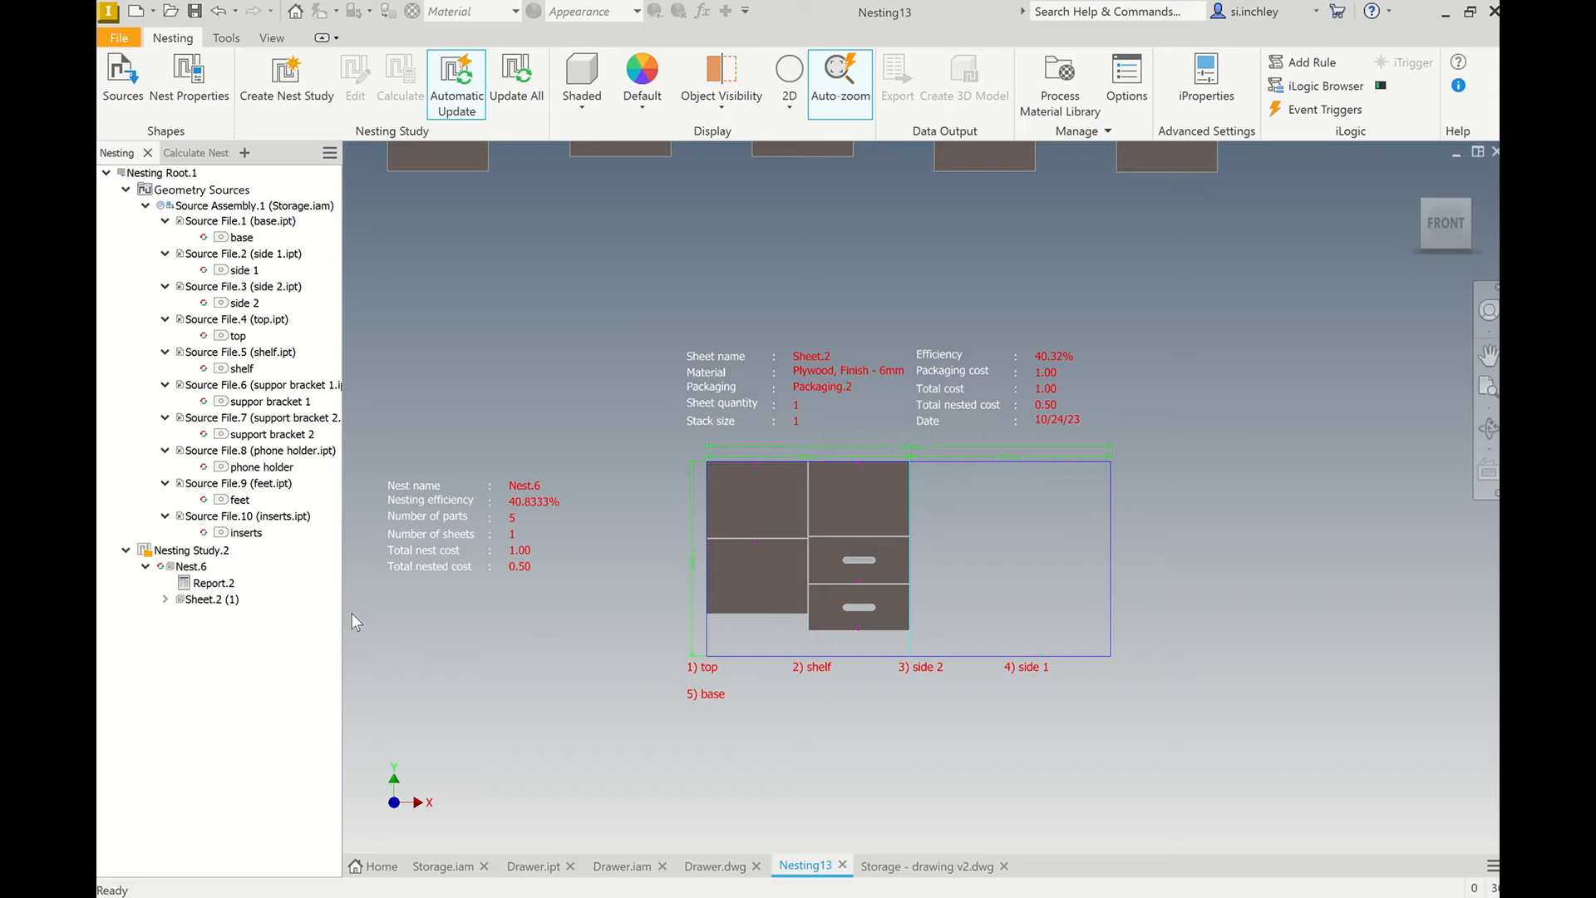
Create a 3D model of the nested plywood sheet as an assembly file with the stock included.
{"action": "left_click", "coordinate": [196, 566]}
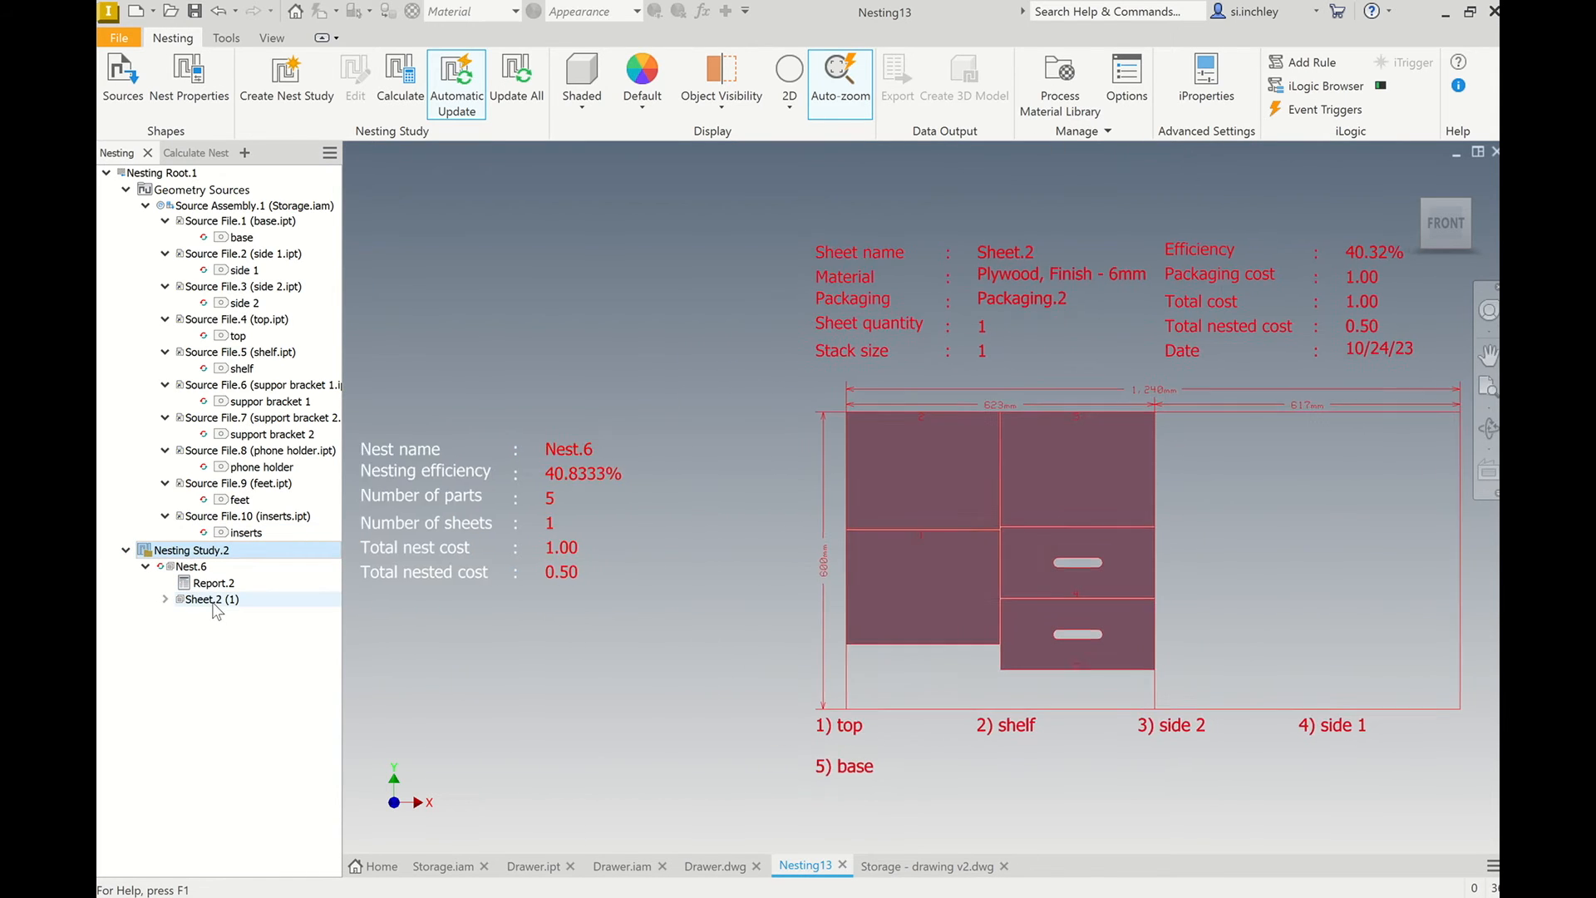
{"action": "left_click", "coordinate": [208, 599]}
{"action": "right_click", "coordinate": [212, 601]}
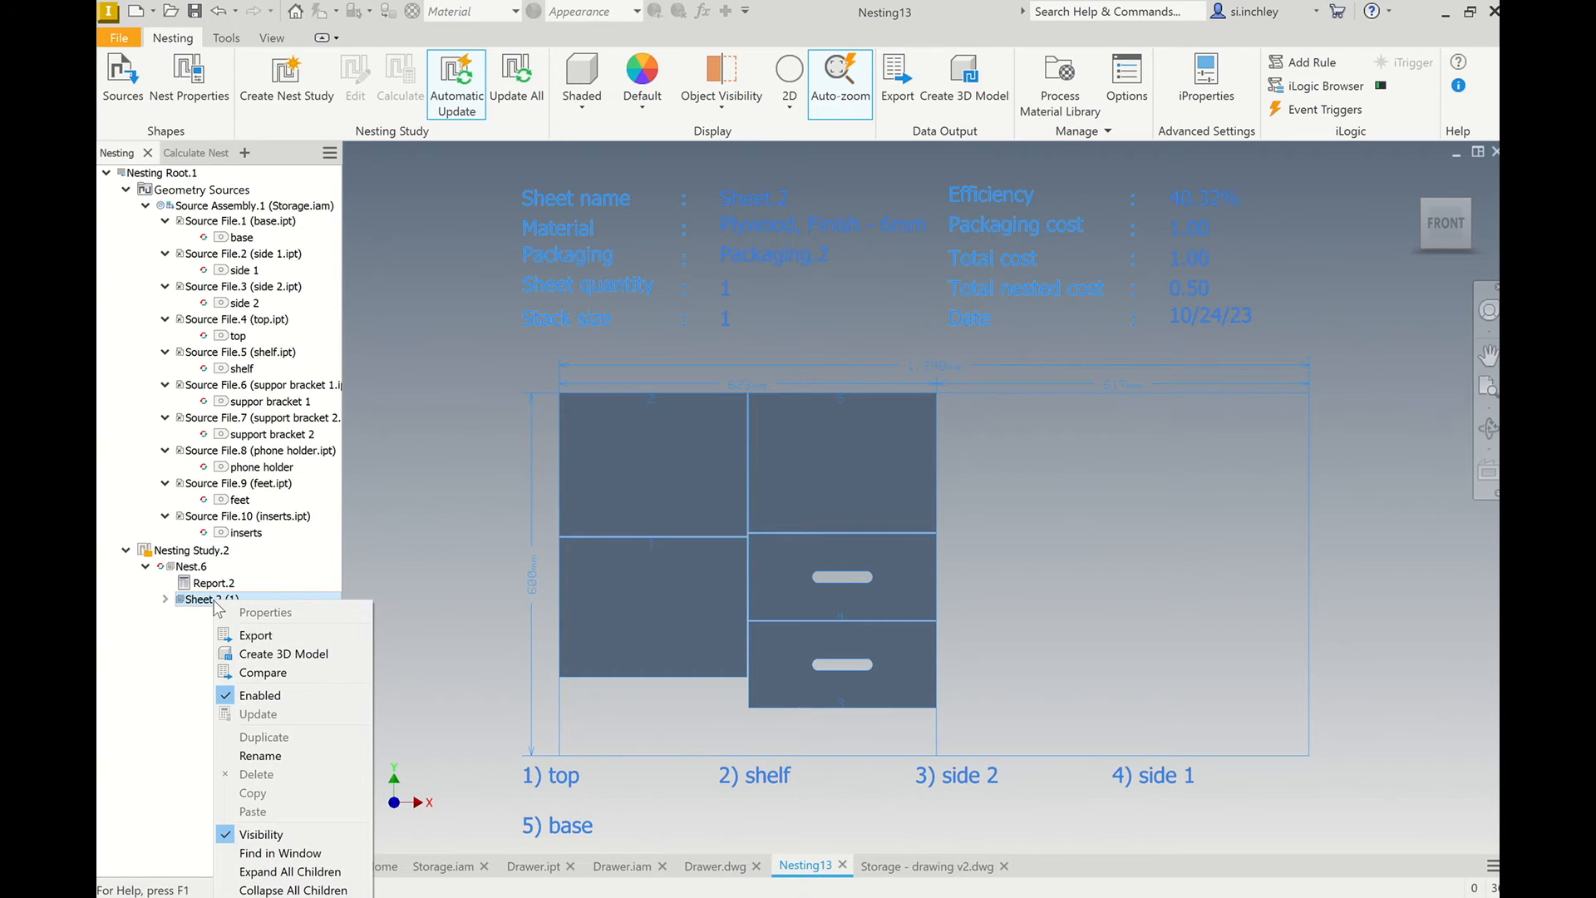
{"action": "left_click", "coordinate": [285, 654]}
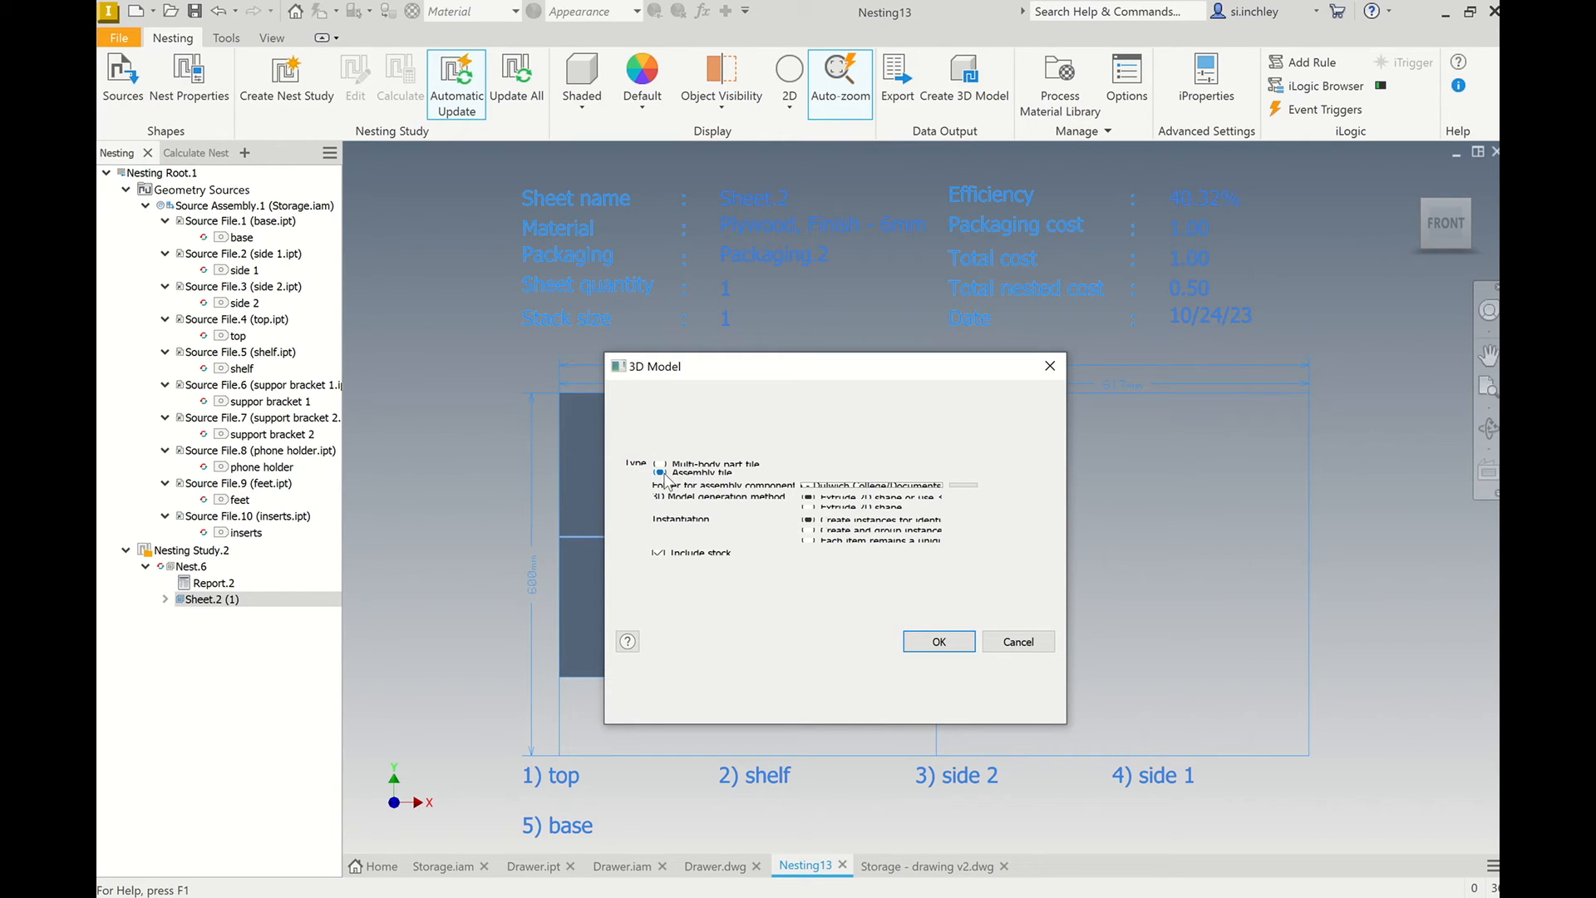
{"action": "left_click", "coordinate": [939, 642]}
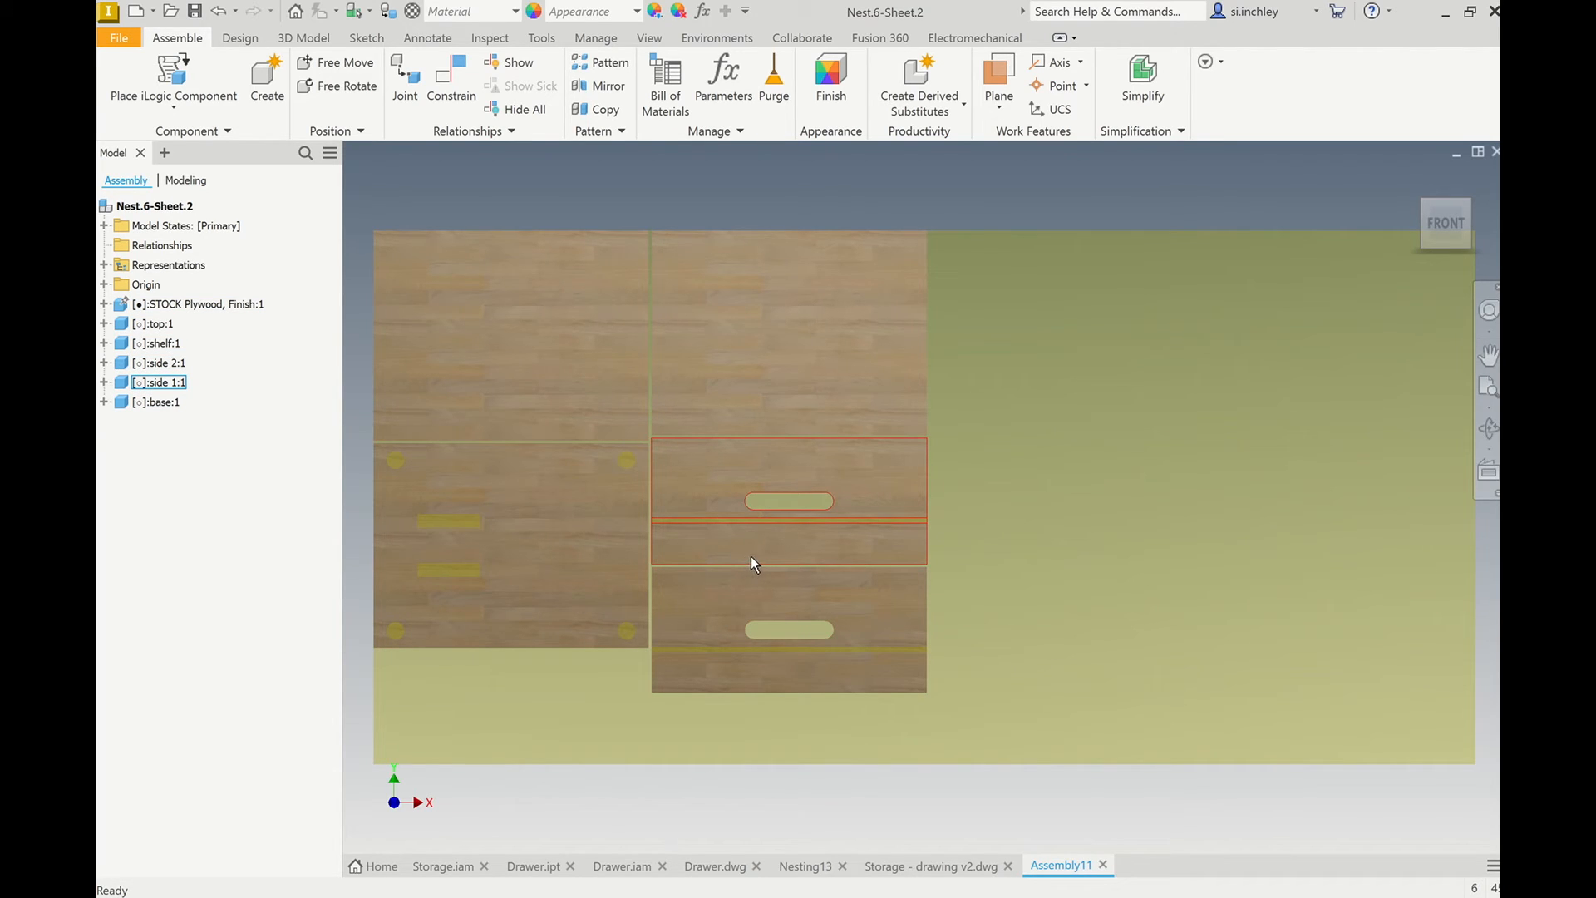
Save the nested sheet assembly as Nest.6-Sheet.2 in the Storage Assembly folder under designs.
{"action": "key", "text": "ctrl+s"}
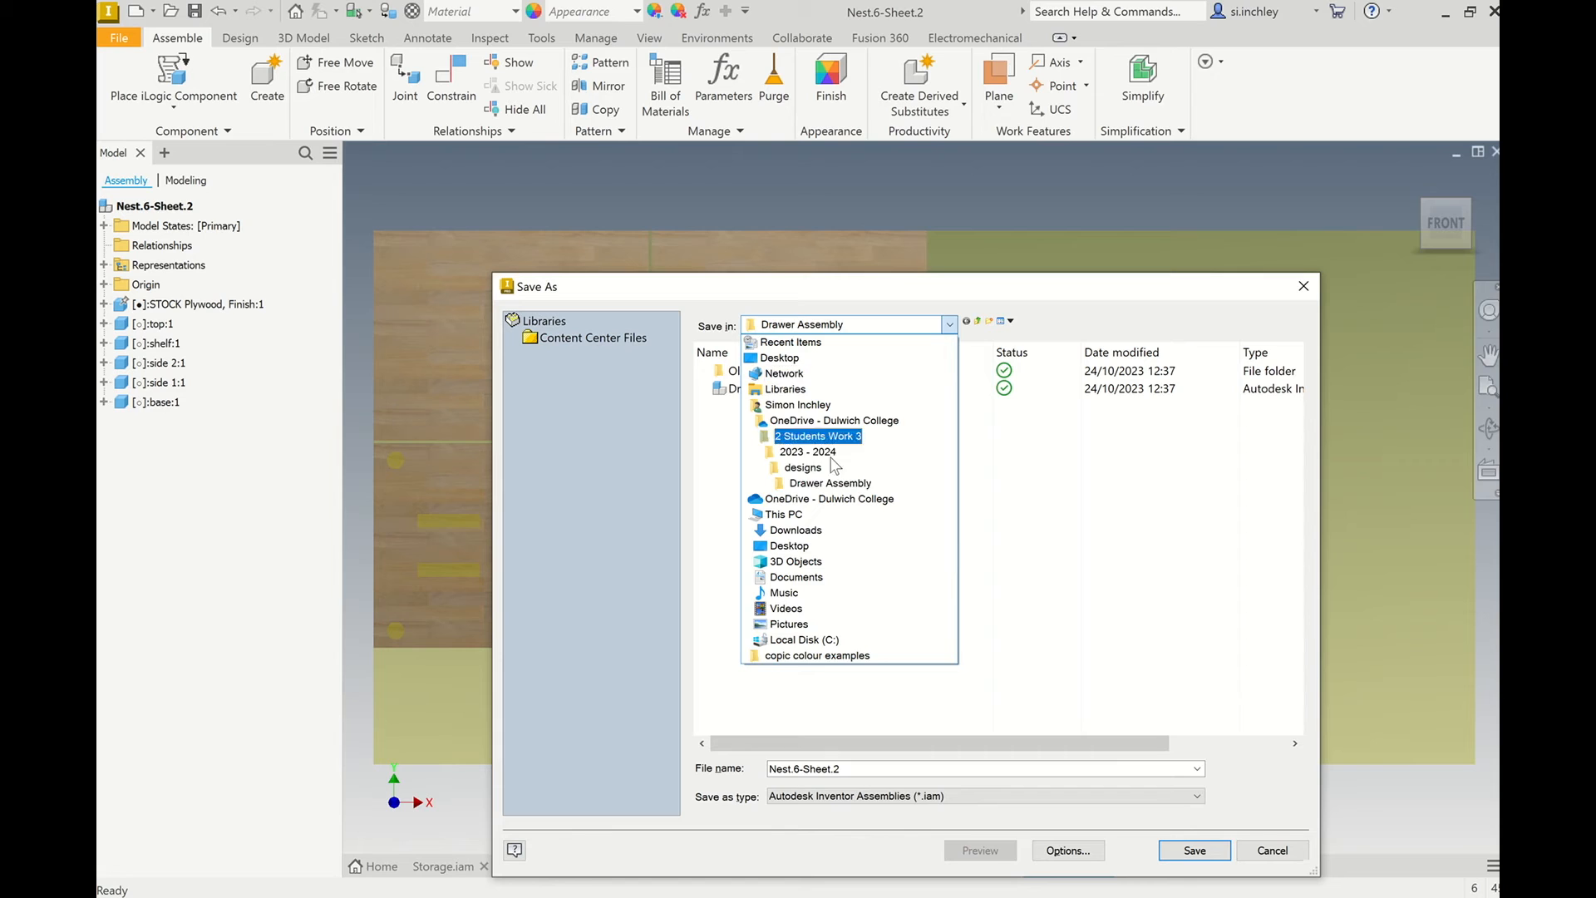
{"action": "left_click", "coordinate": [803, 467]}
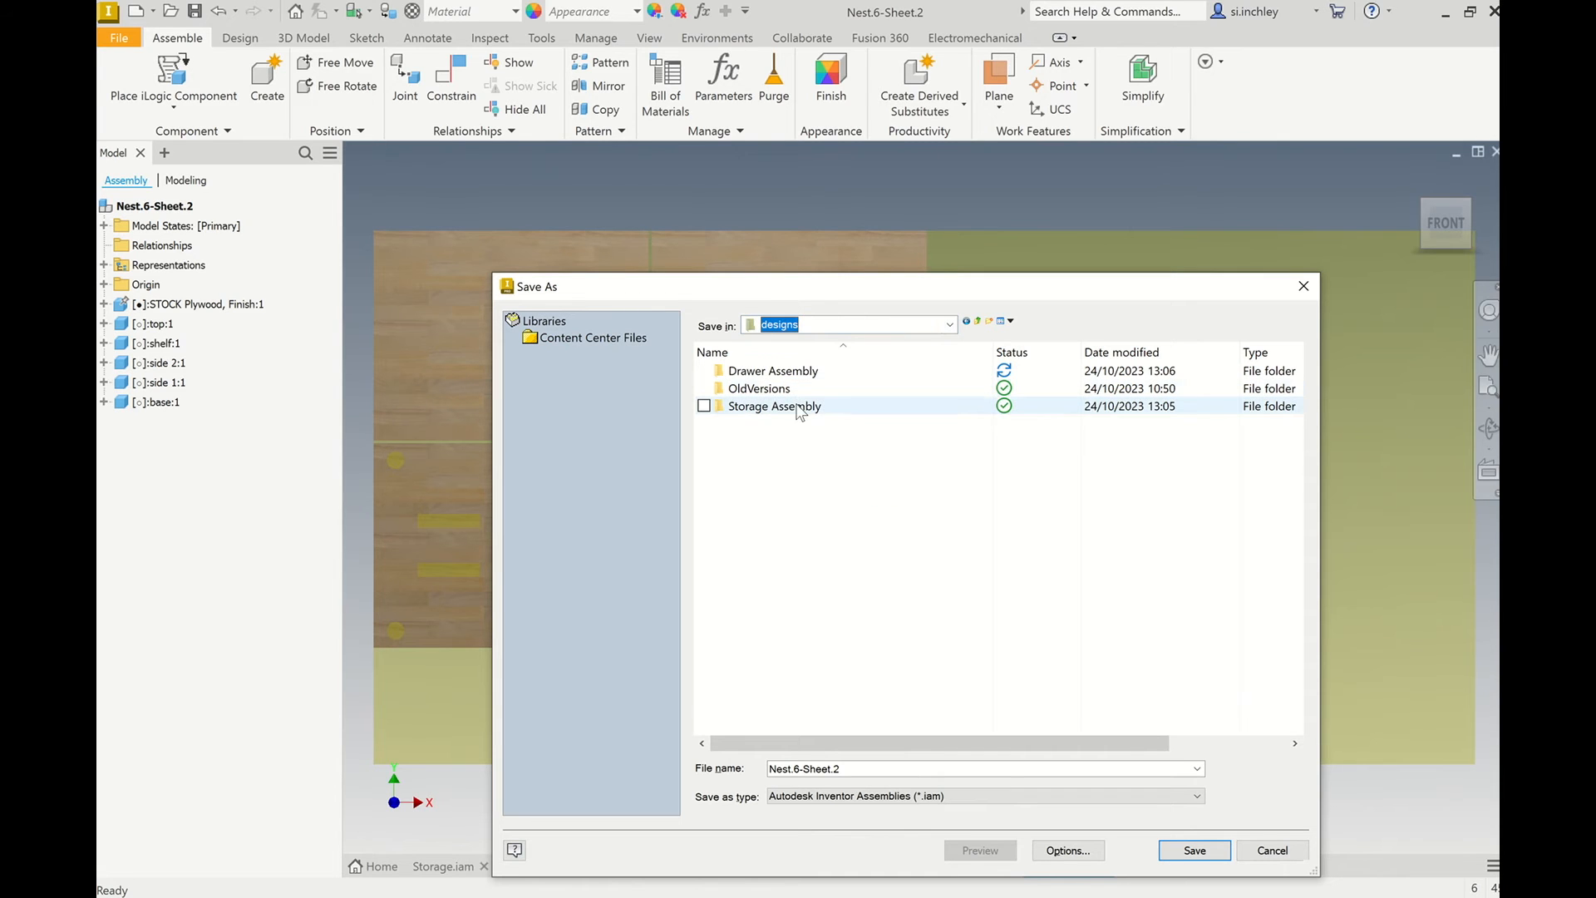
{"action": "double_click", "coordinate": [789, 405]}
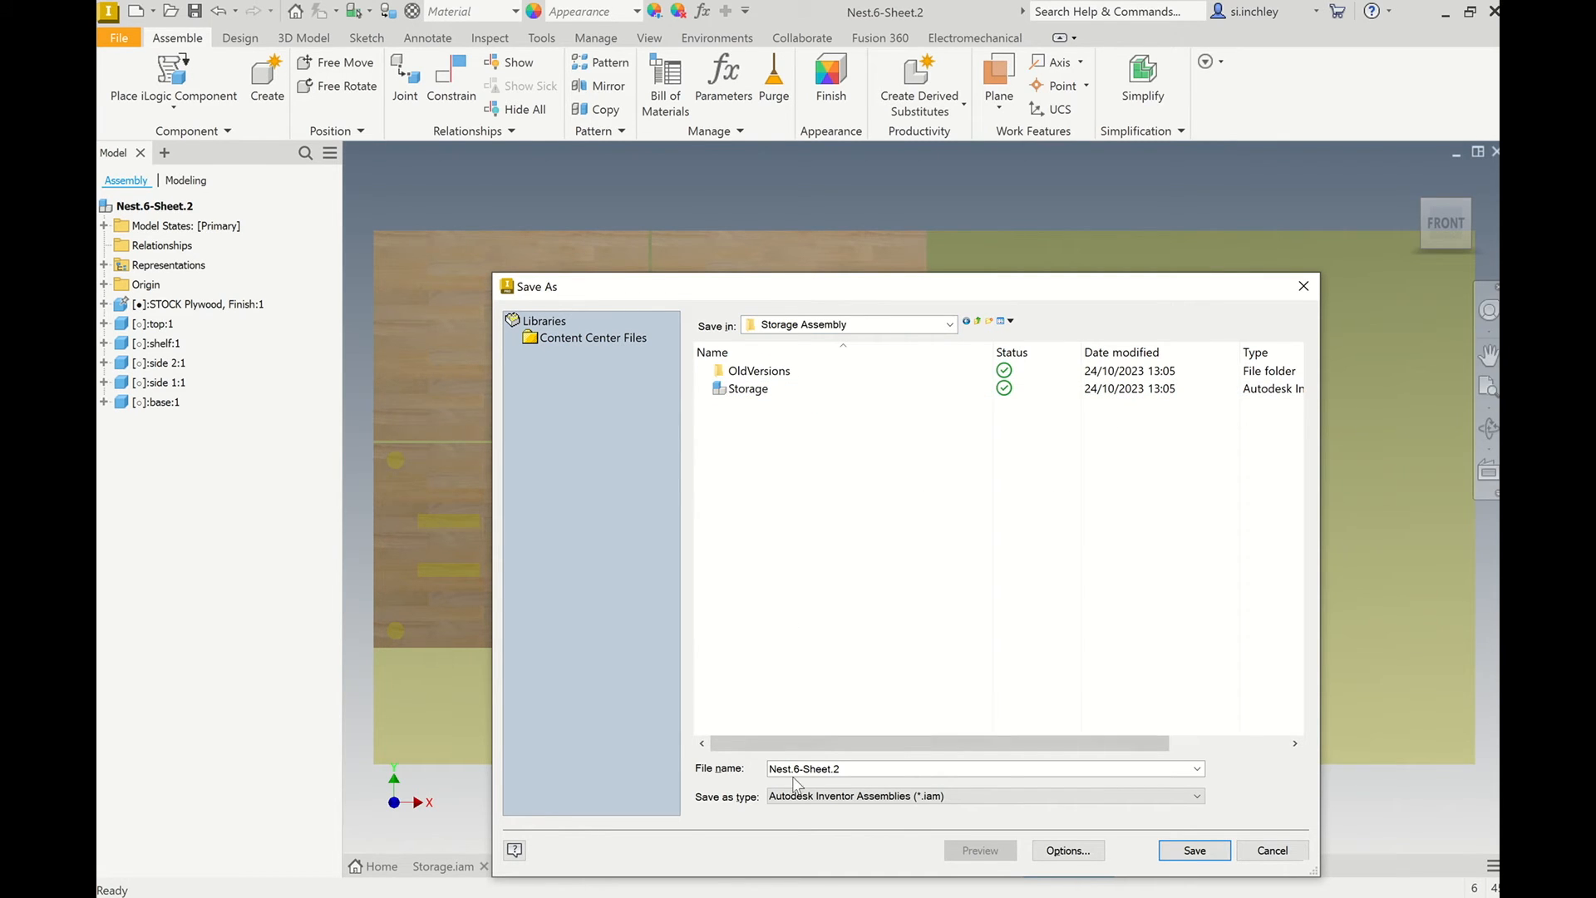
{"action": "double_click", "coordinate": [837, 772]}
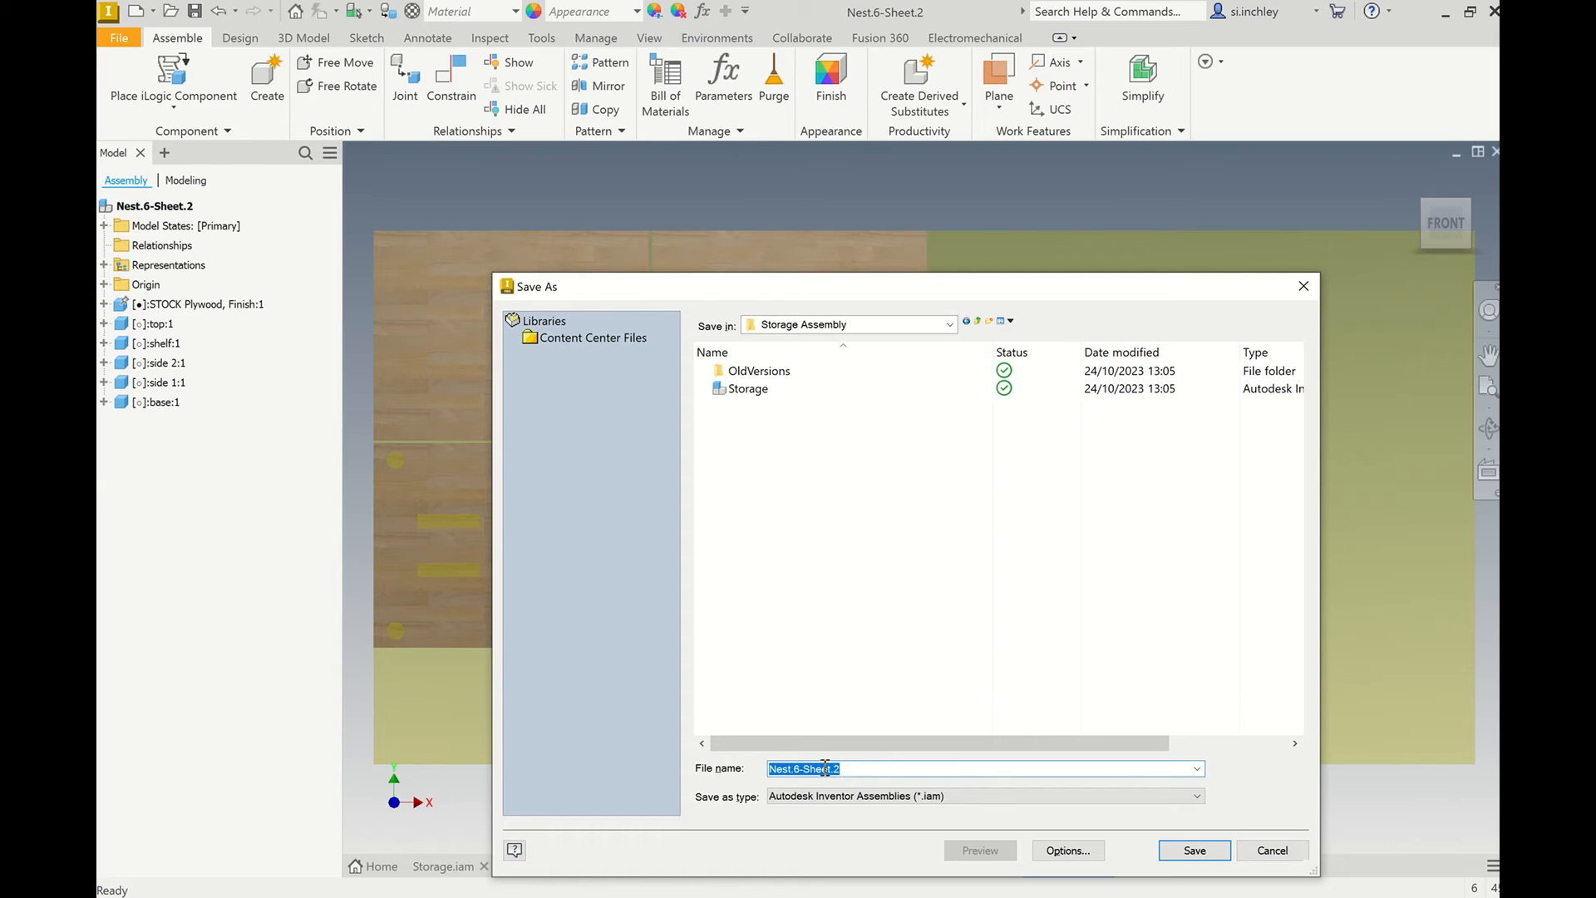
{"action": "left_click", "coordinate": [1188, 857]}
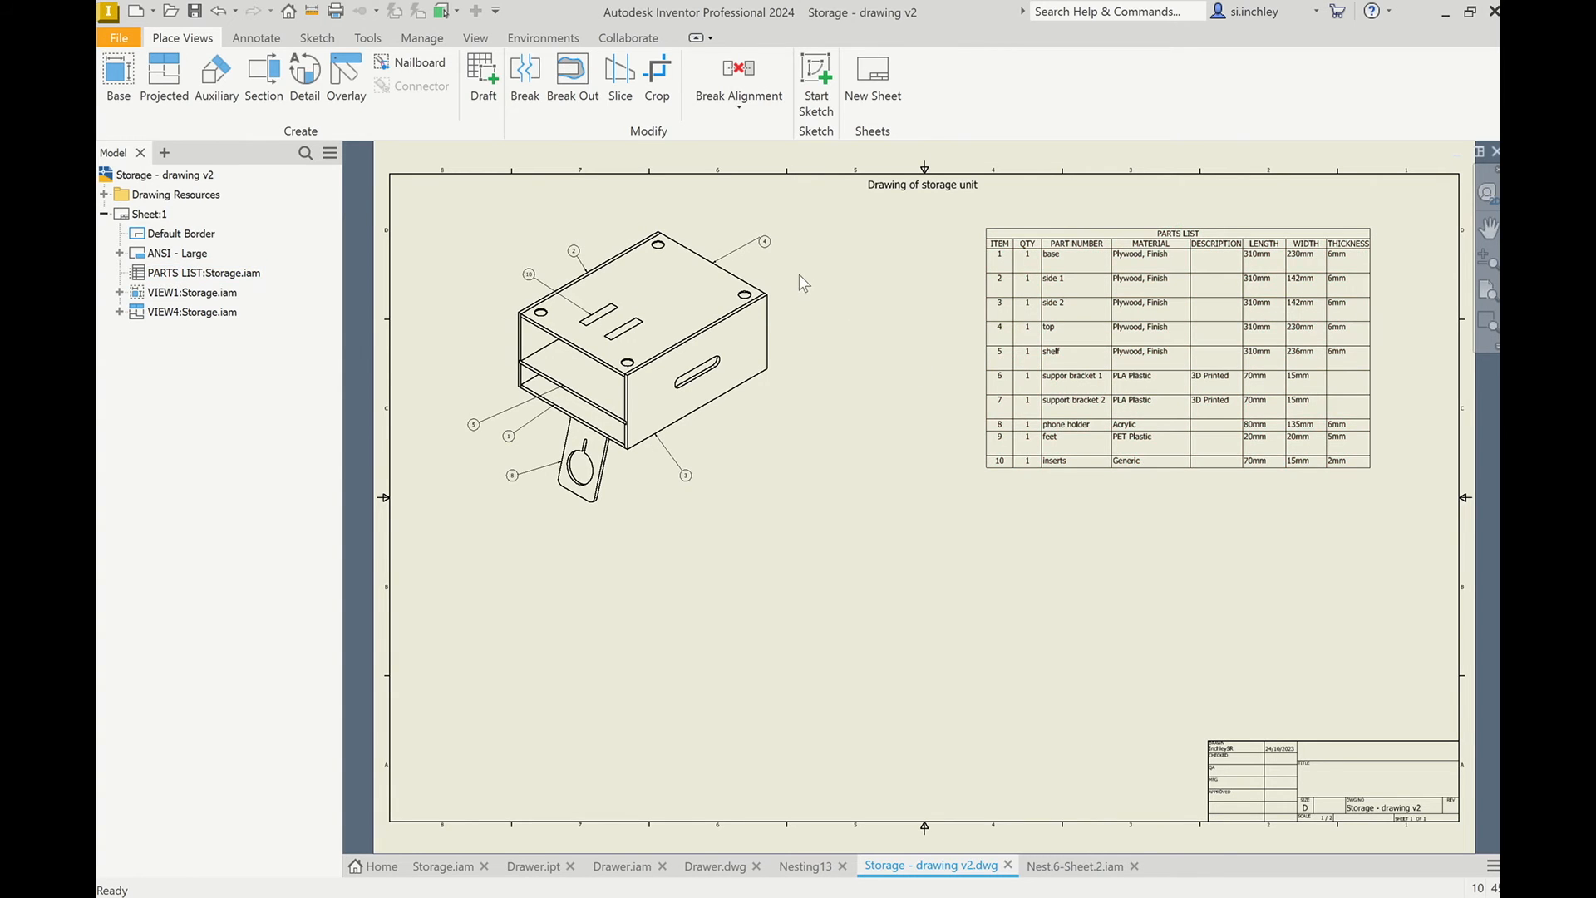
{"action": "left_click", "coordinate": [1049, 301]}
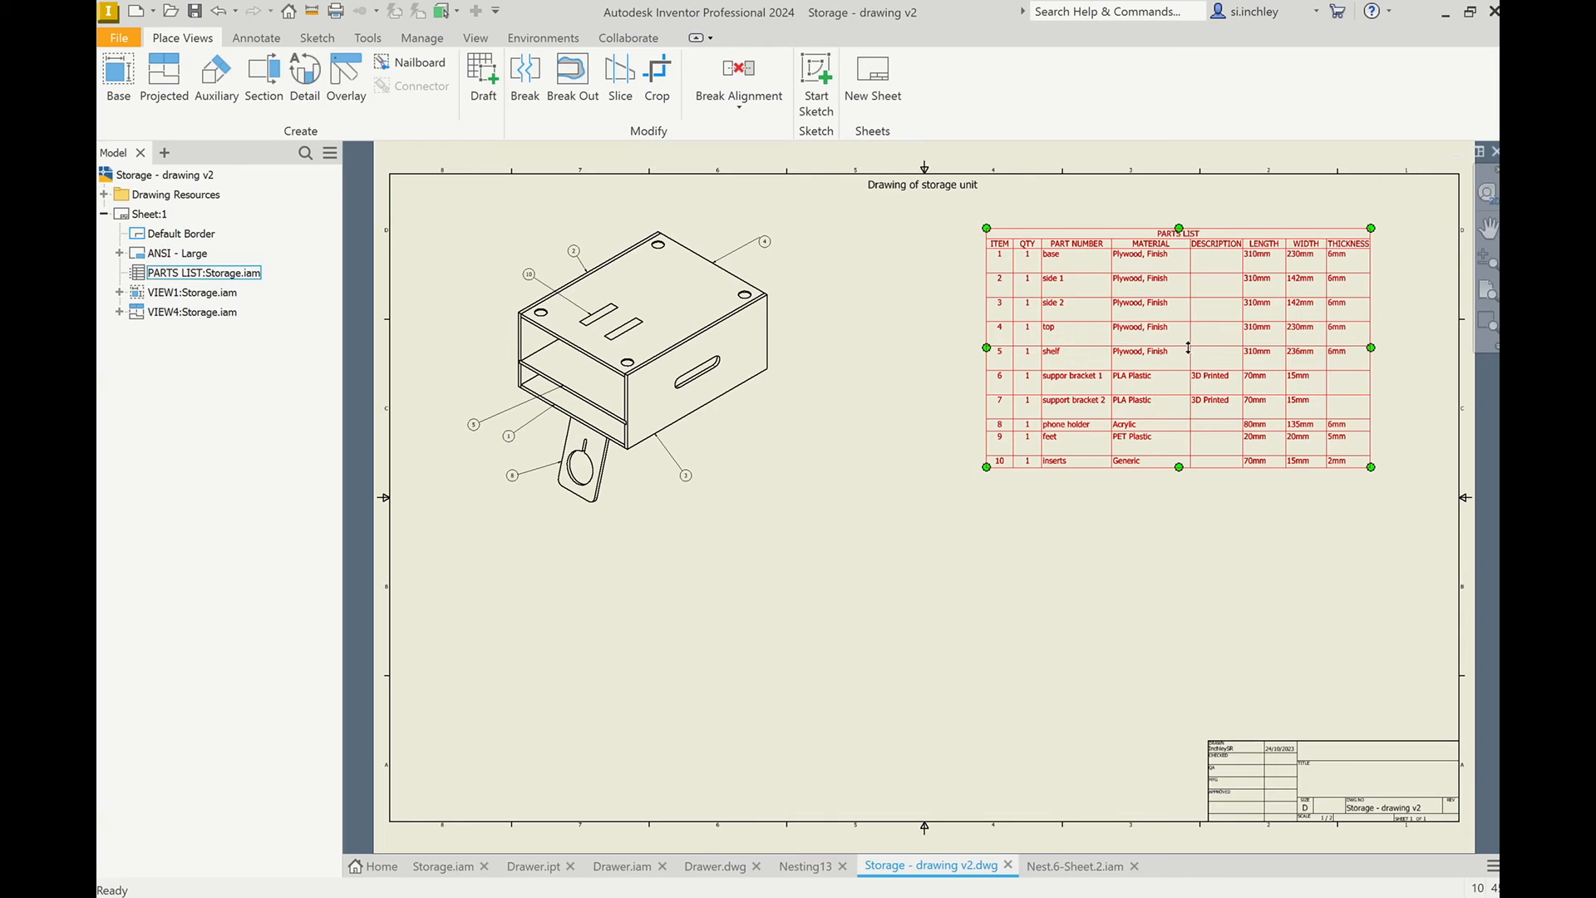
{"action": "left_click", "coordinate": [894, 572]}
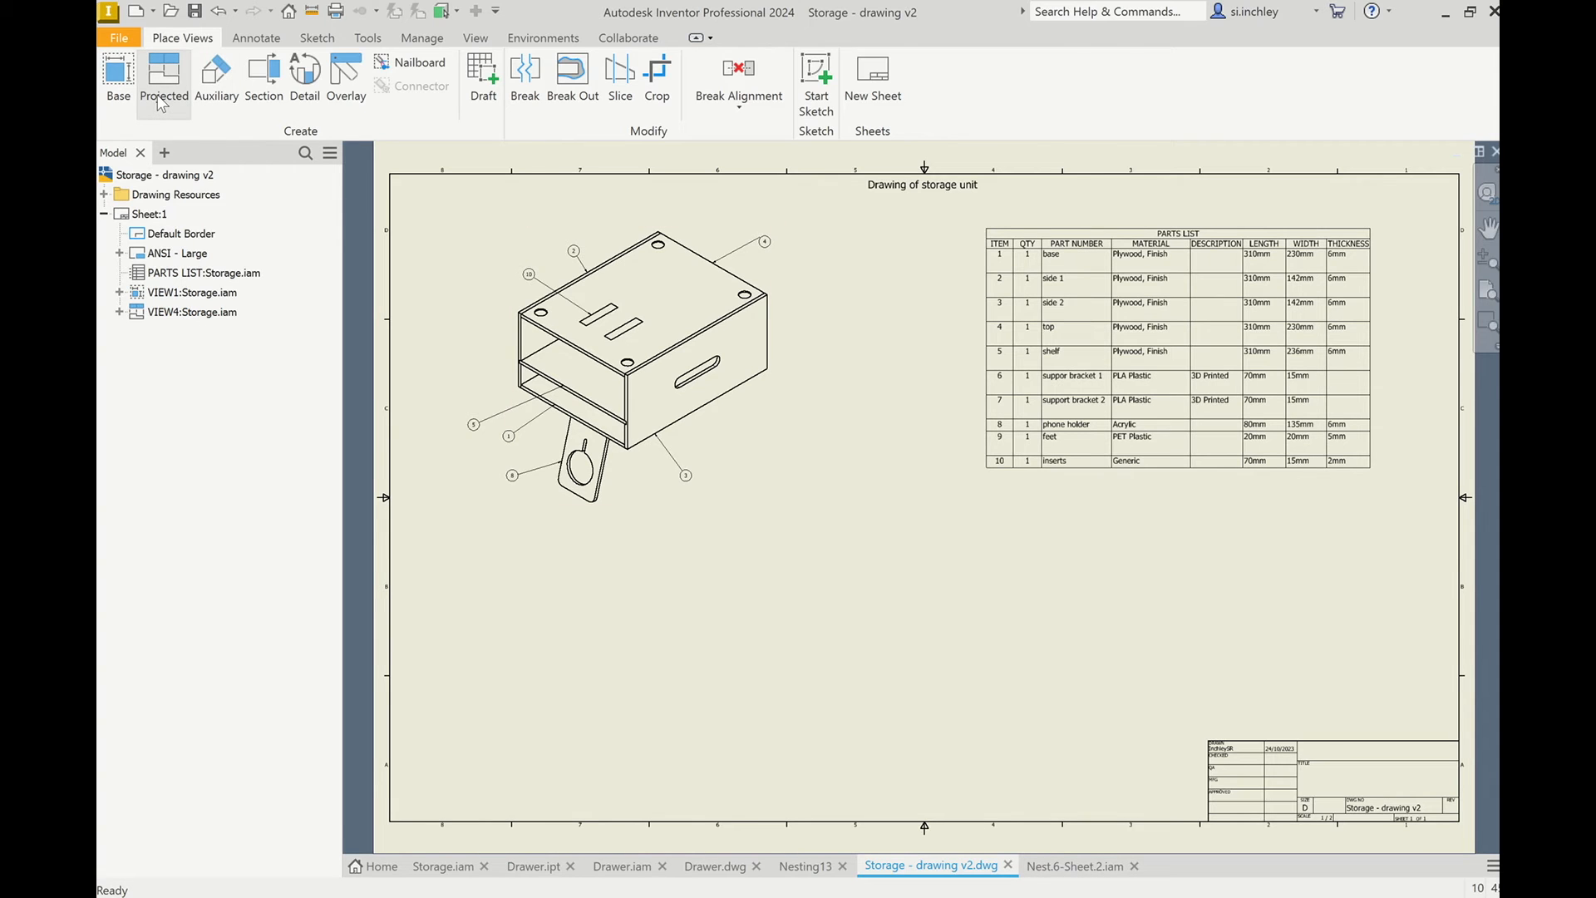
Start a base view in the storage drawing using the Nest.6-Sheet.2 assembly from the Storage Assembly folder.
{"action": "left_click", "coordinate": [123, 93]}
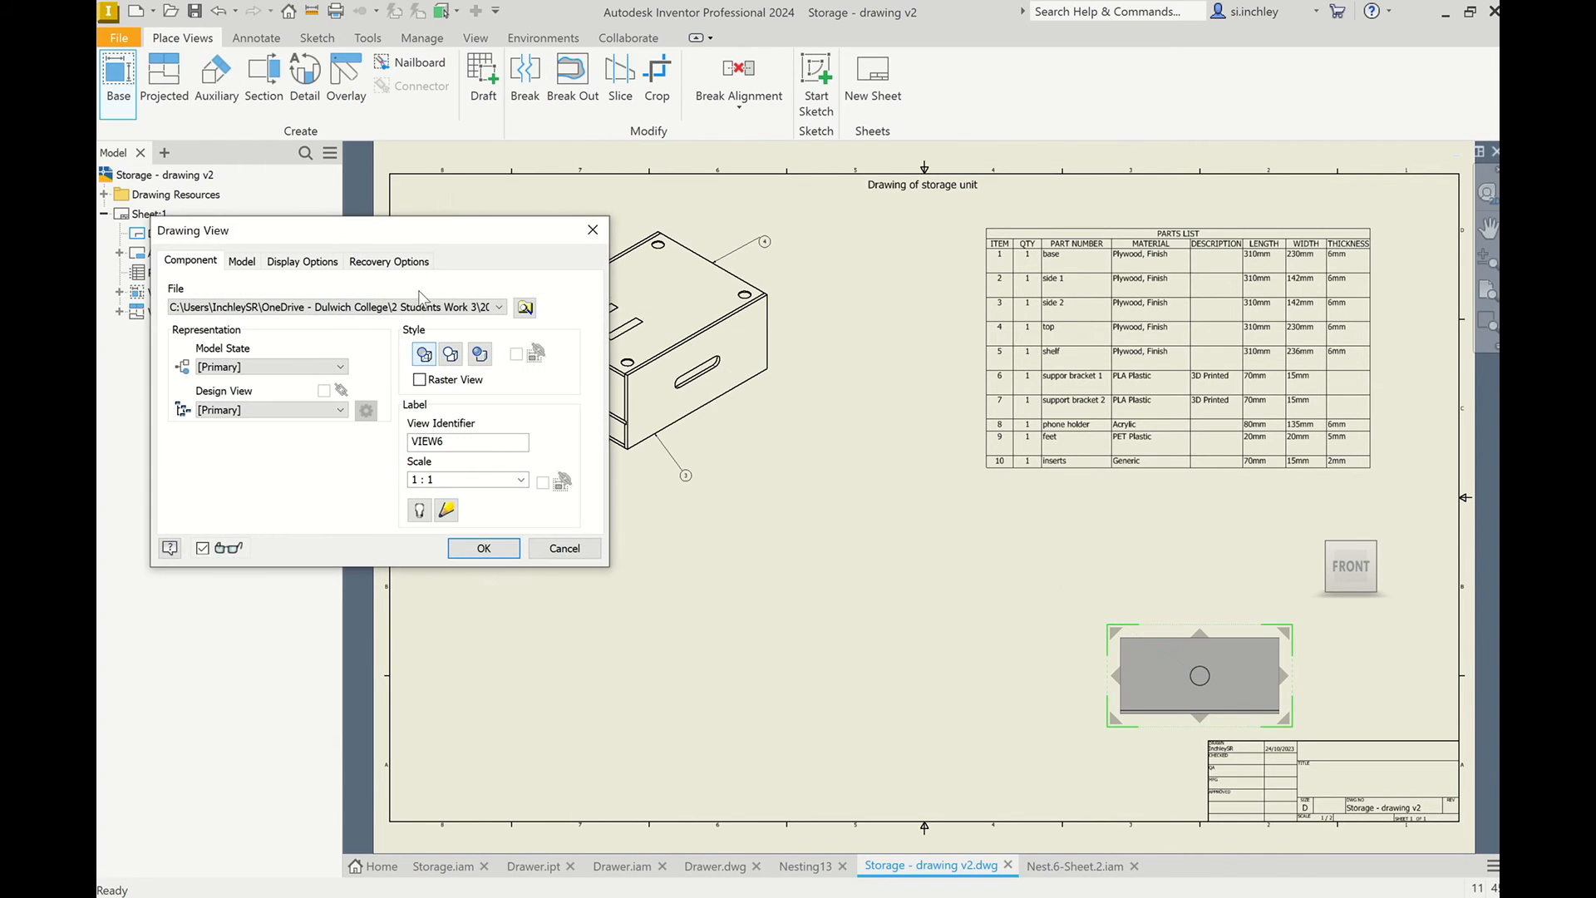
{"action": "left_click", "coordinate": [524, 308]}
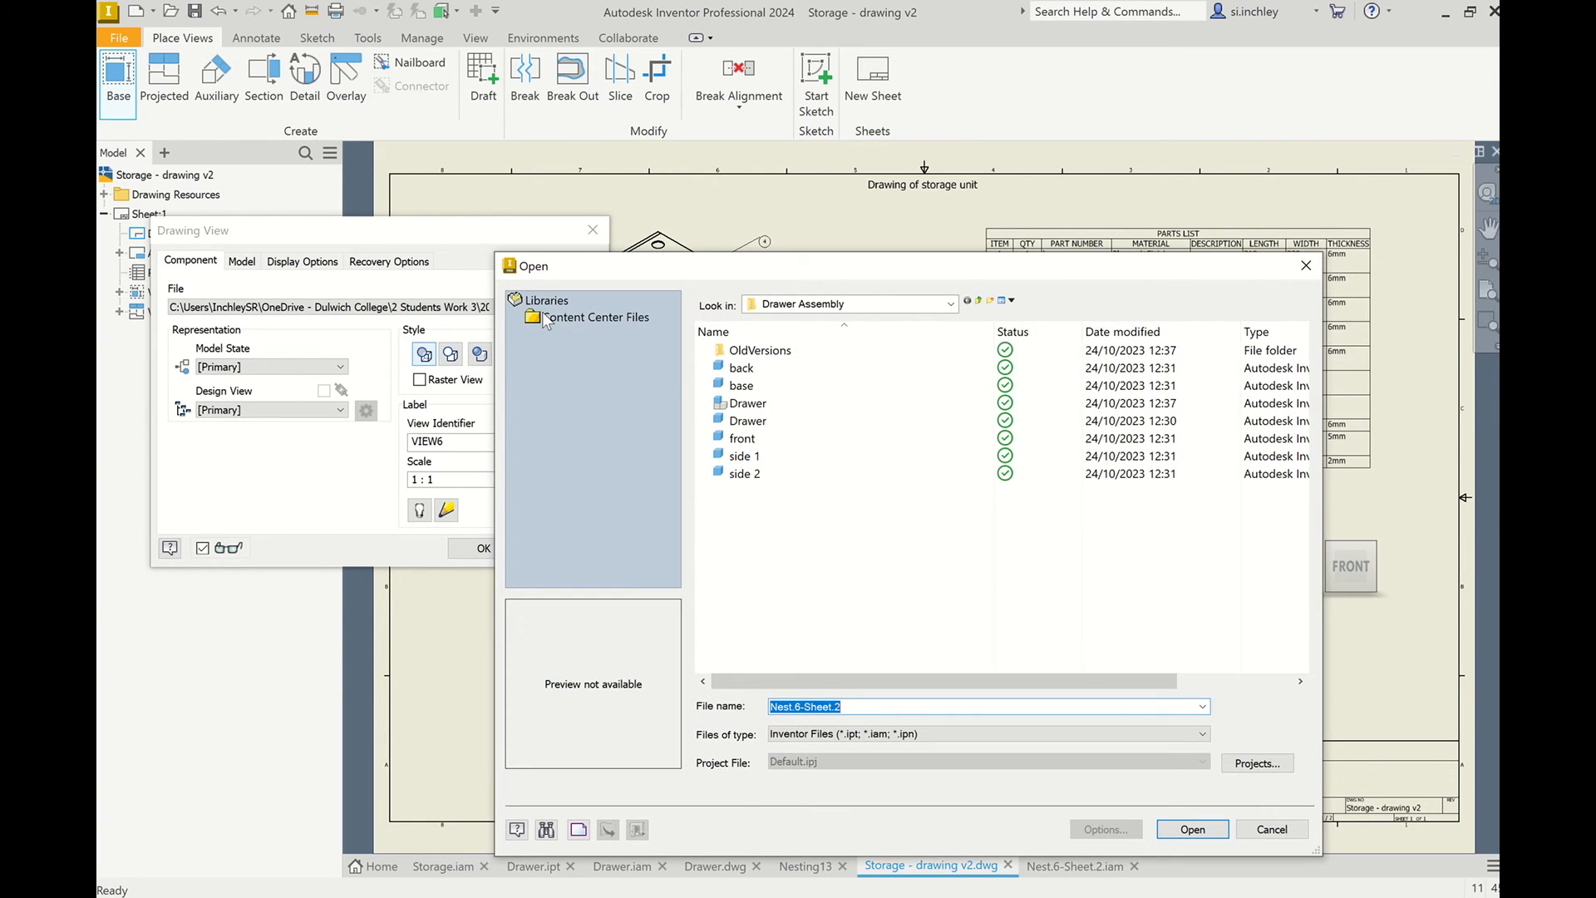
{"action": "left_click", "coordinate": [823, 304]}
{"action": "left_click", "coordinate": [816, 394]}
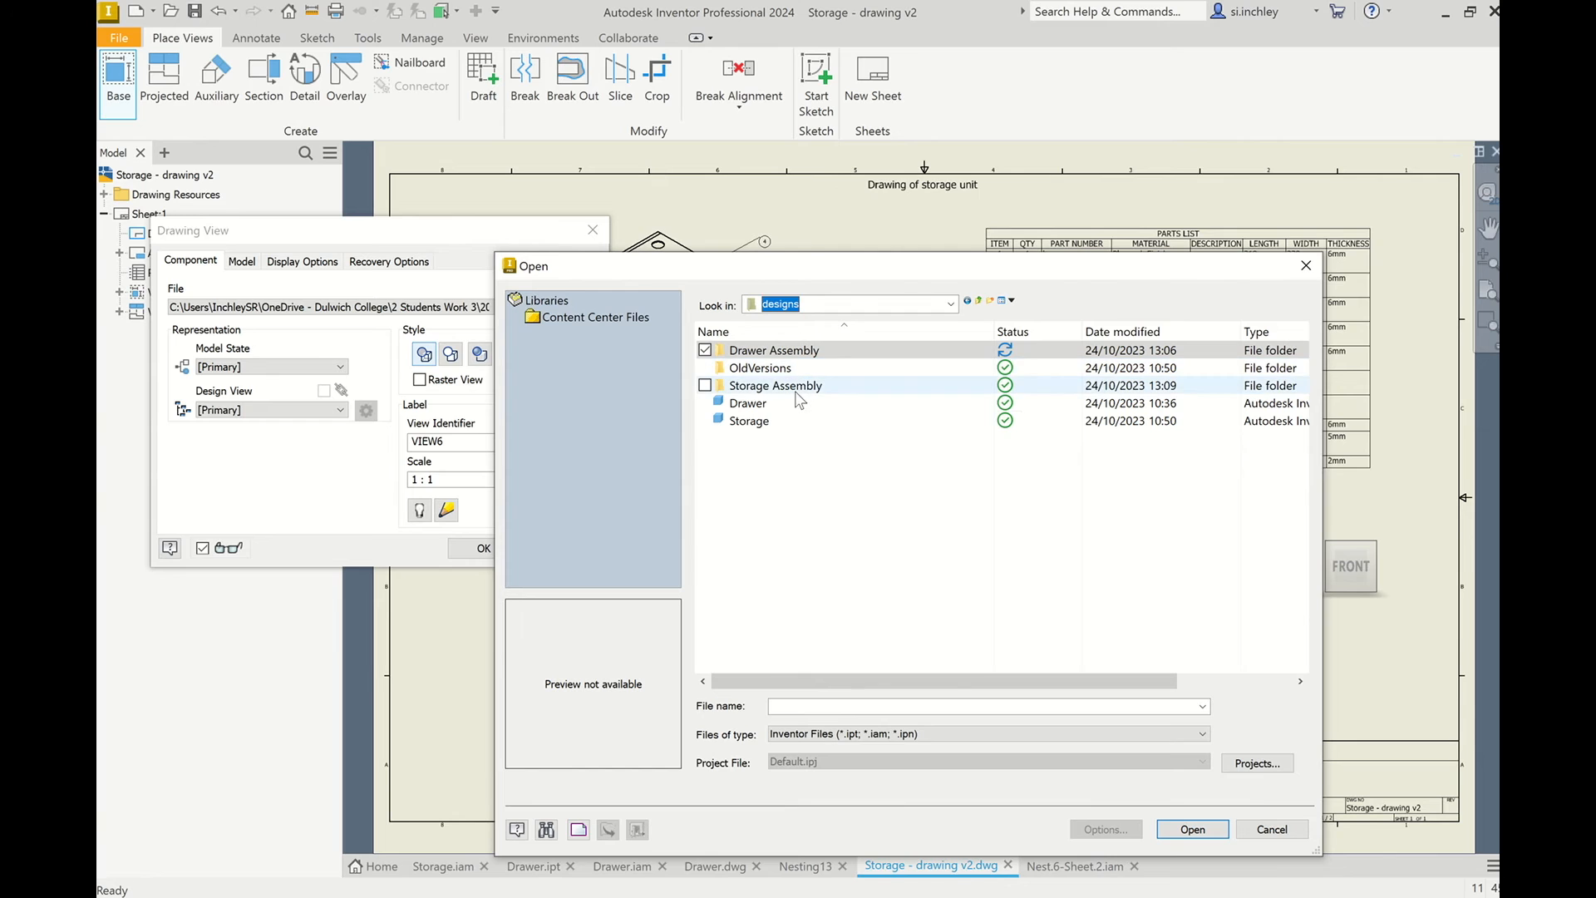
{"action": "double_click", "coordinate": [796, 393]}
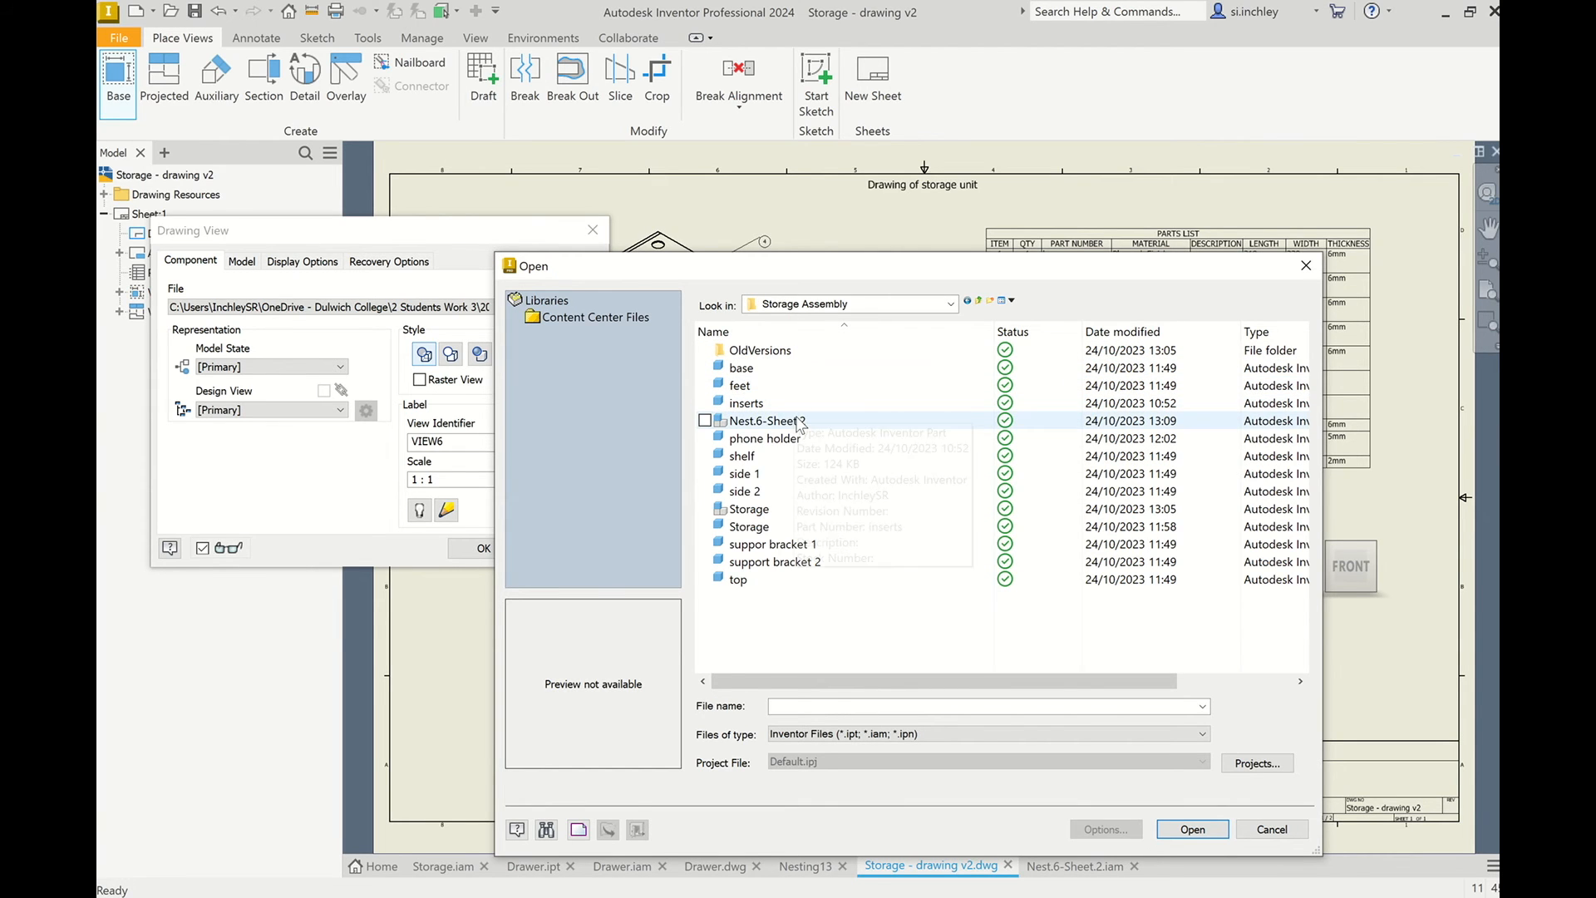
{"action": "left_click", "coordinate": [800, 421]}
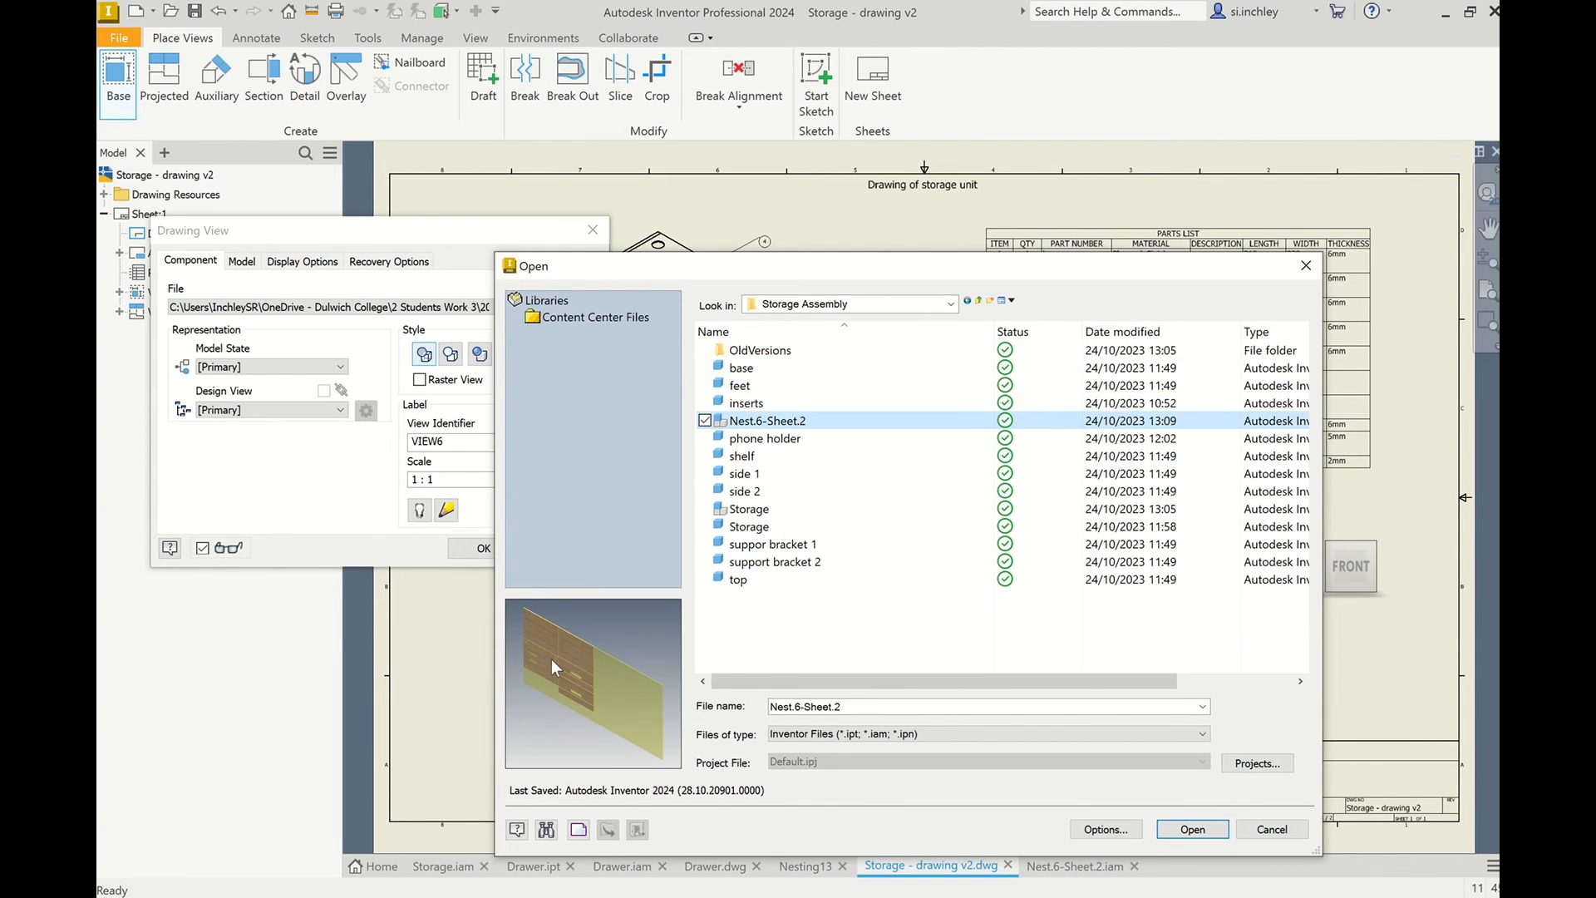
{"action": "left_click", "coordinate": [1191, 830]}
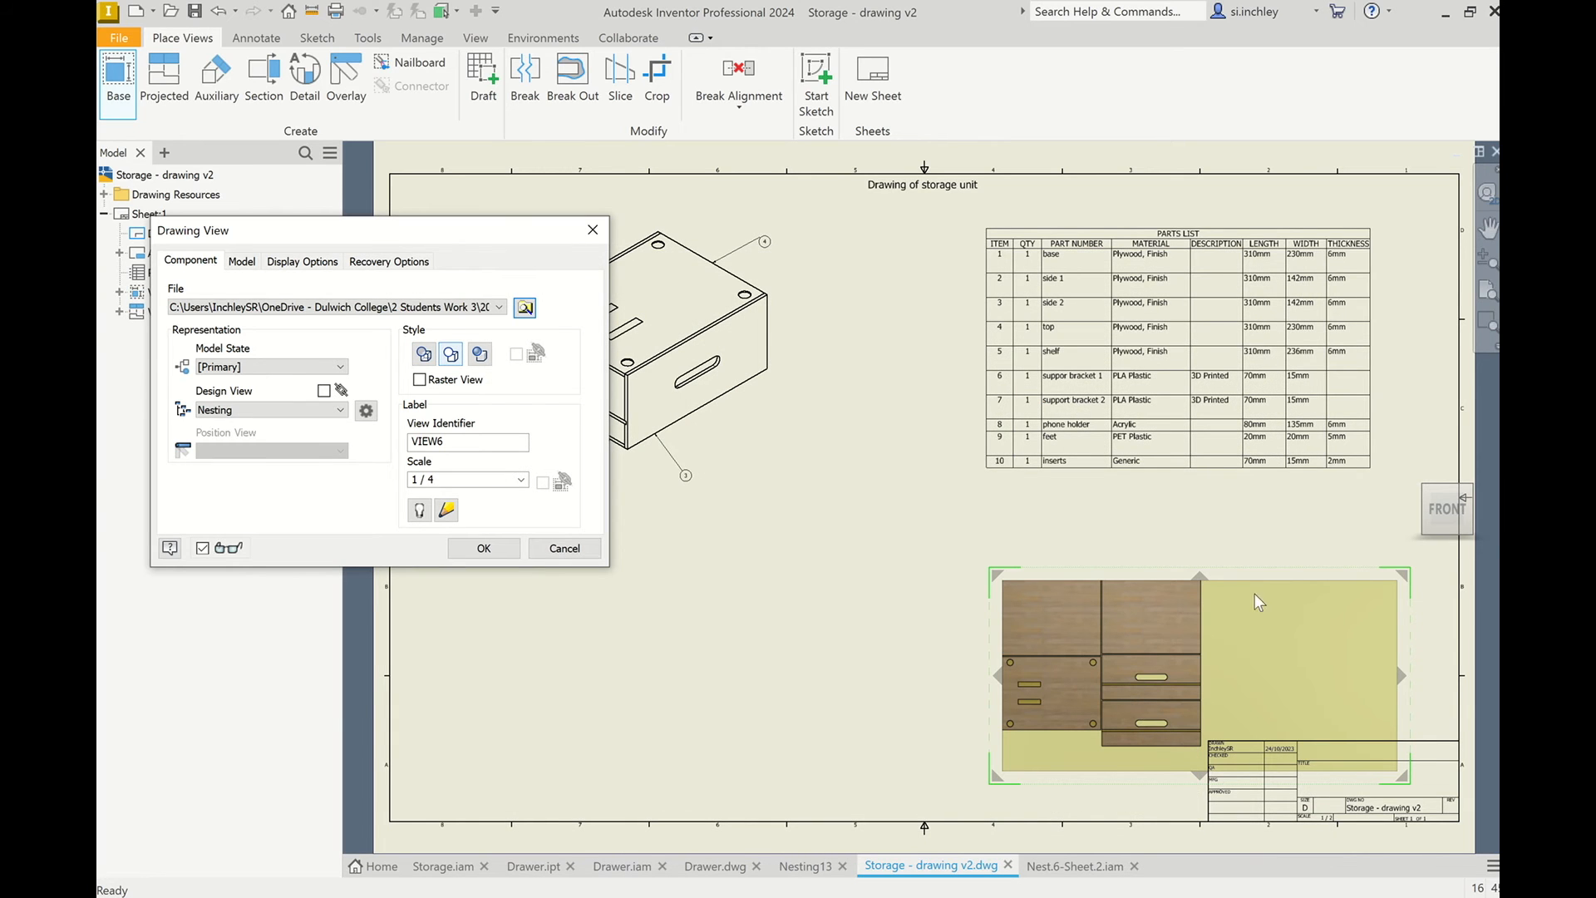
Finish the nested sheet's base view and position it beneath the isometric view of the storage unit.
{"action": "left_click", "coordinate": [1158, 609]}
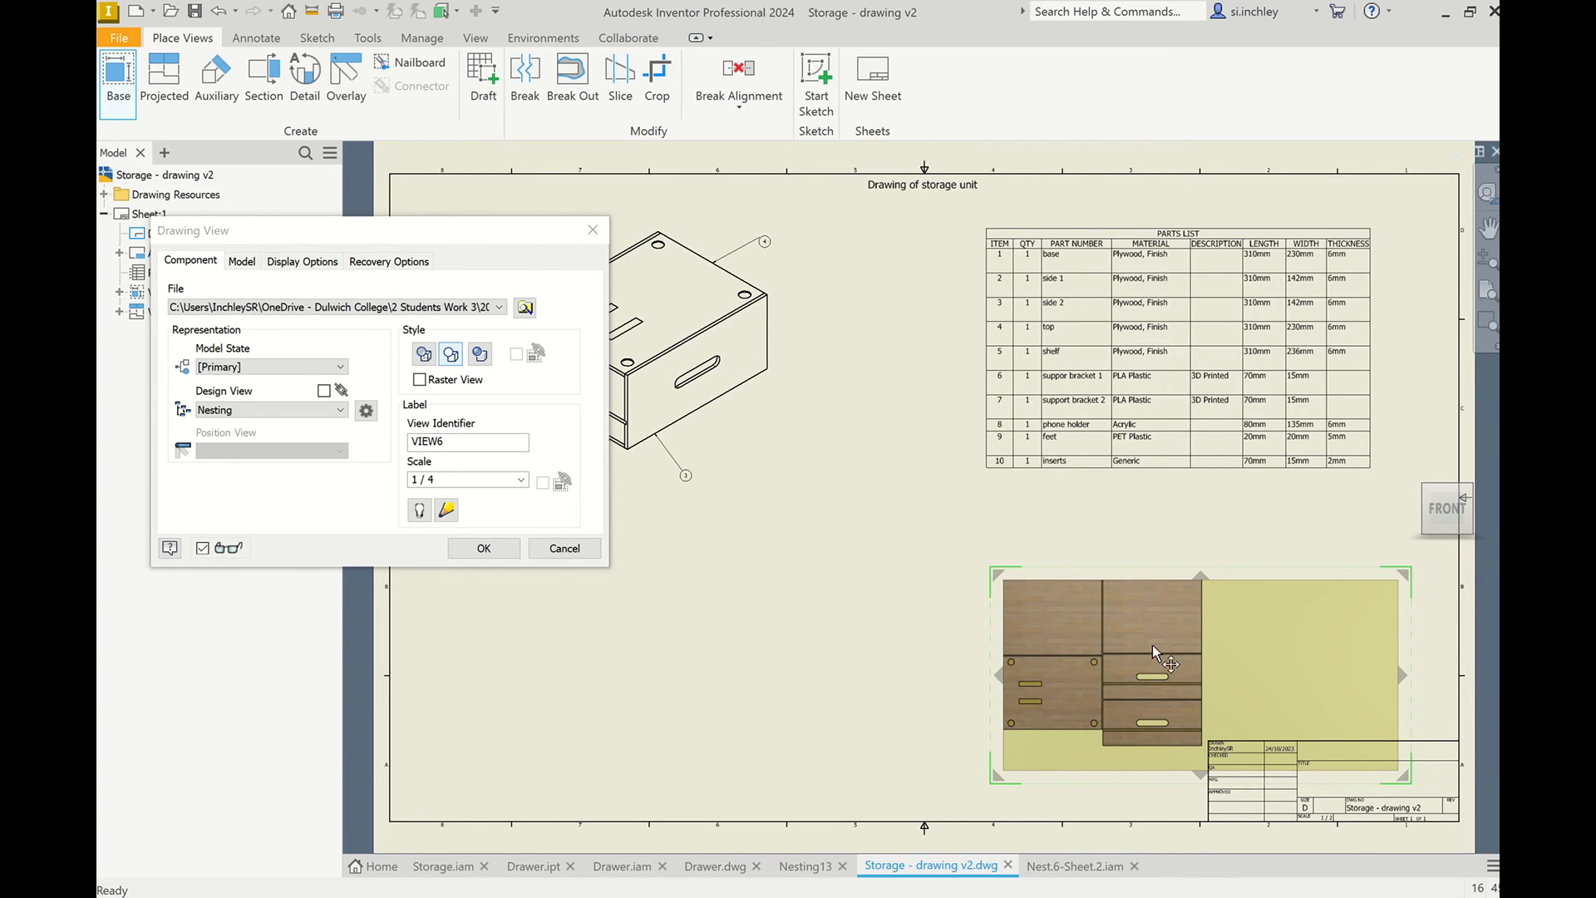
{"action": "right_click", "coordinate": [949, 622]}
{"action": "left_click", "coordinate": [1036, 616]}
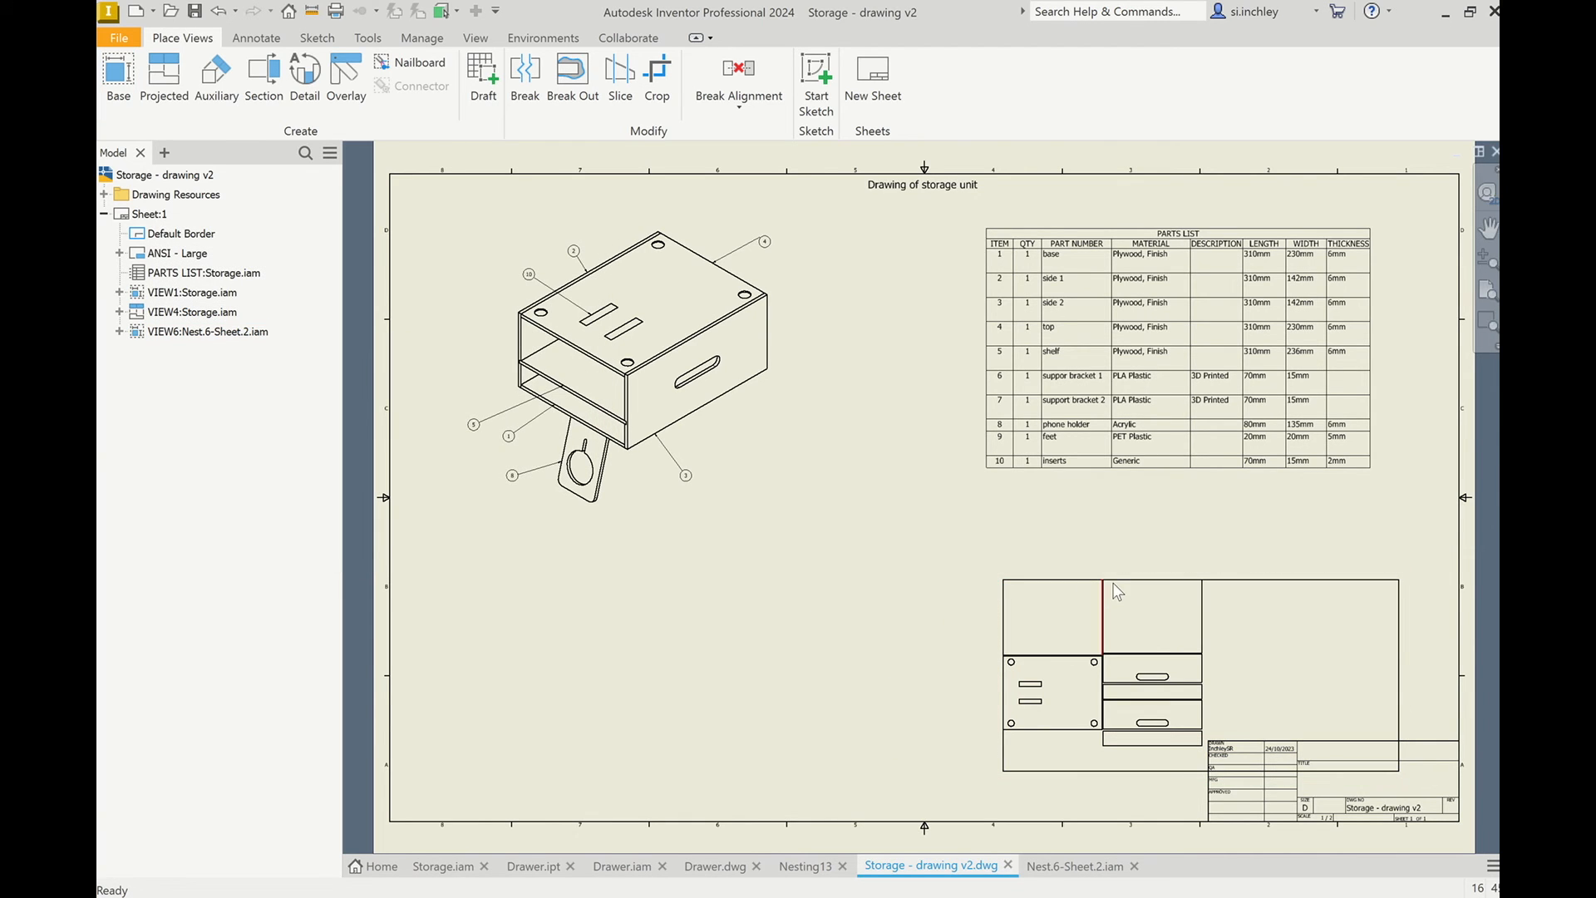
{"action": "mouse_move", "coordinate": [1119, 573]}
{"action": "left_mouse_down"}
{"action": "mouse_move", "coordinate": [567, 555]}
{"action": "mouse_move", "coordinate": [580, 559]}
{"action": "left_mouse_up"}
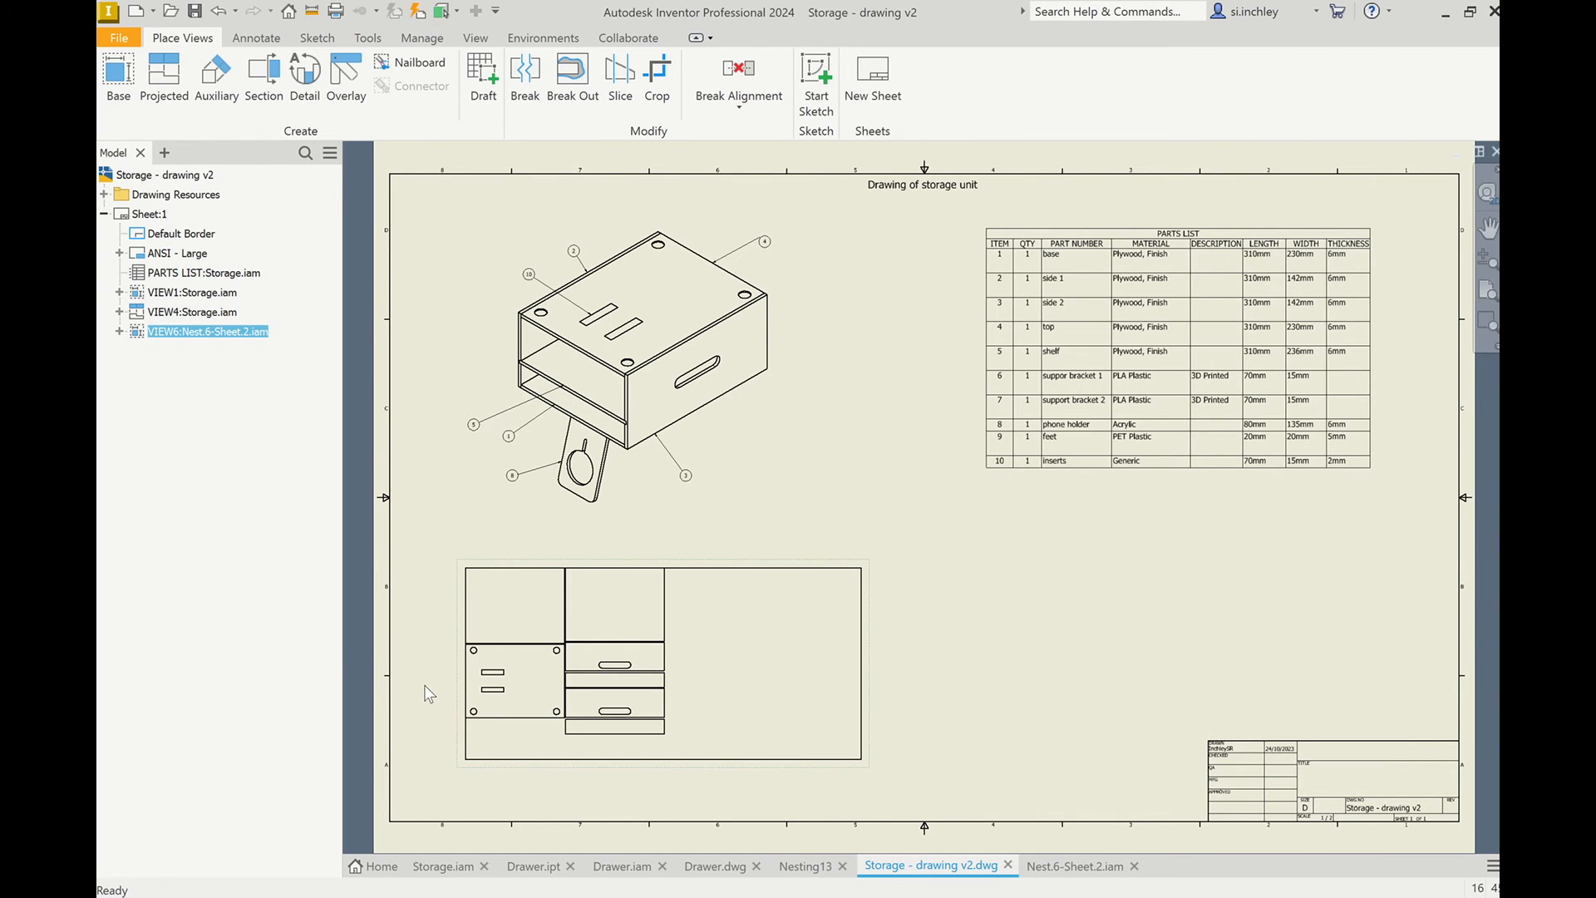
Dimension the horizontal length of the nested sheet's upper-left panel, placing the dimension above the sheet outline.
{"action": "scroll", "coordinate": [429, 693], "scroll_direction": "up", "scroll_amount": 3}
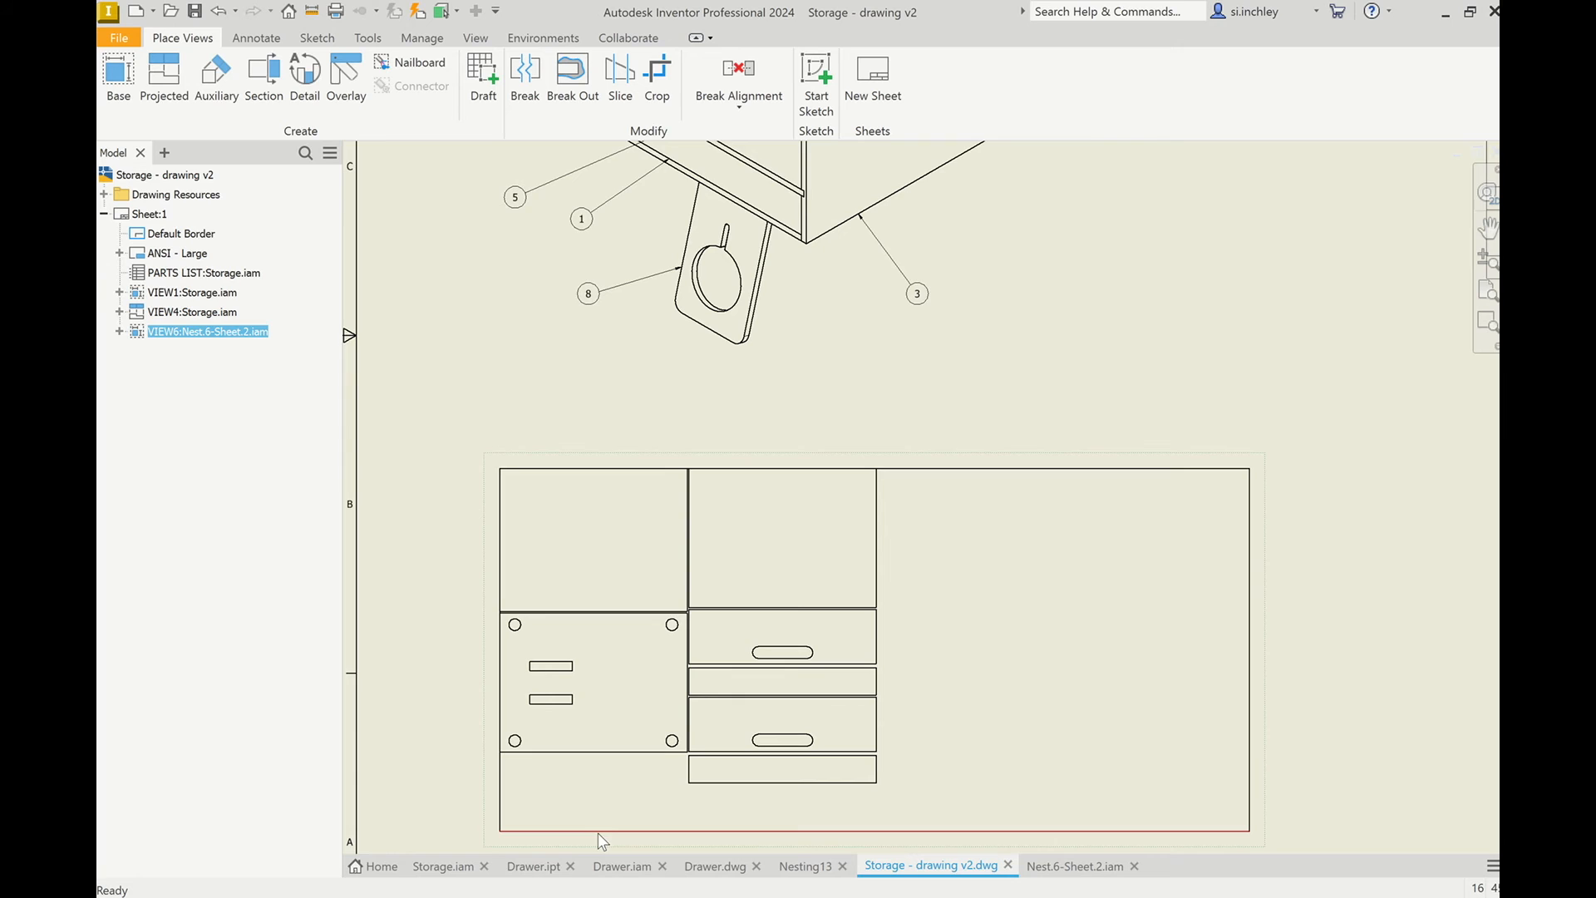
{"action": "scroll", "coordinate": [622, 714], "scroll_direction": "up", "scroll_amount": 3}
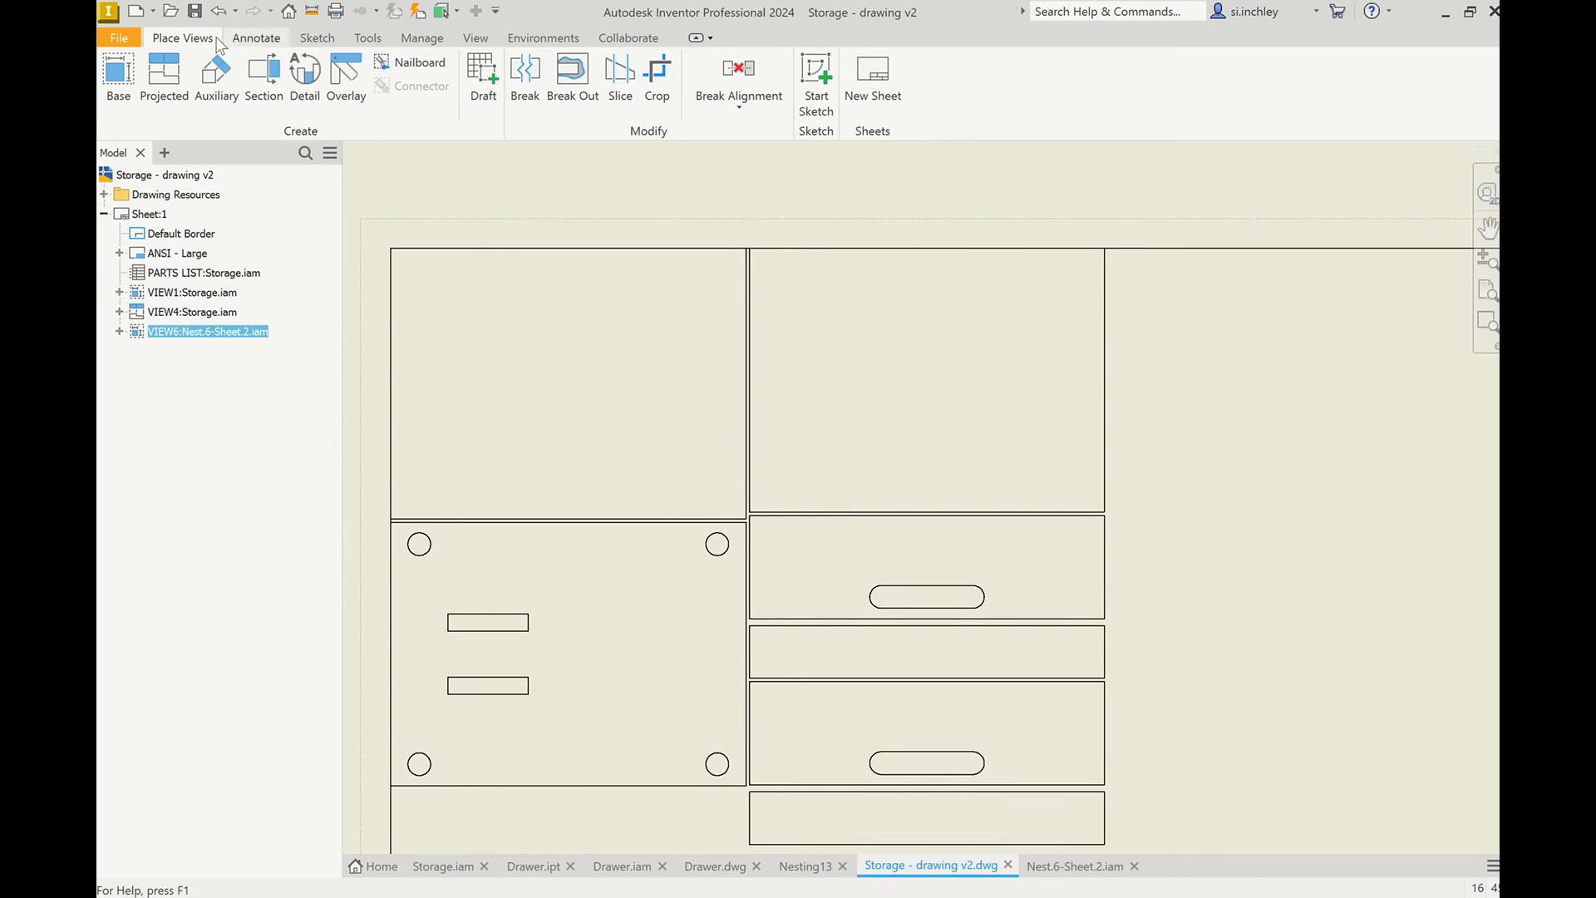
{"action": "left_click", "coordinate": [256, 39]}
{"action": "left_click", "coordinate": [125, 83]}
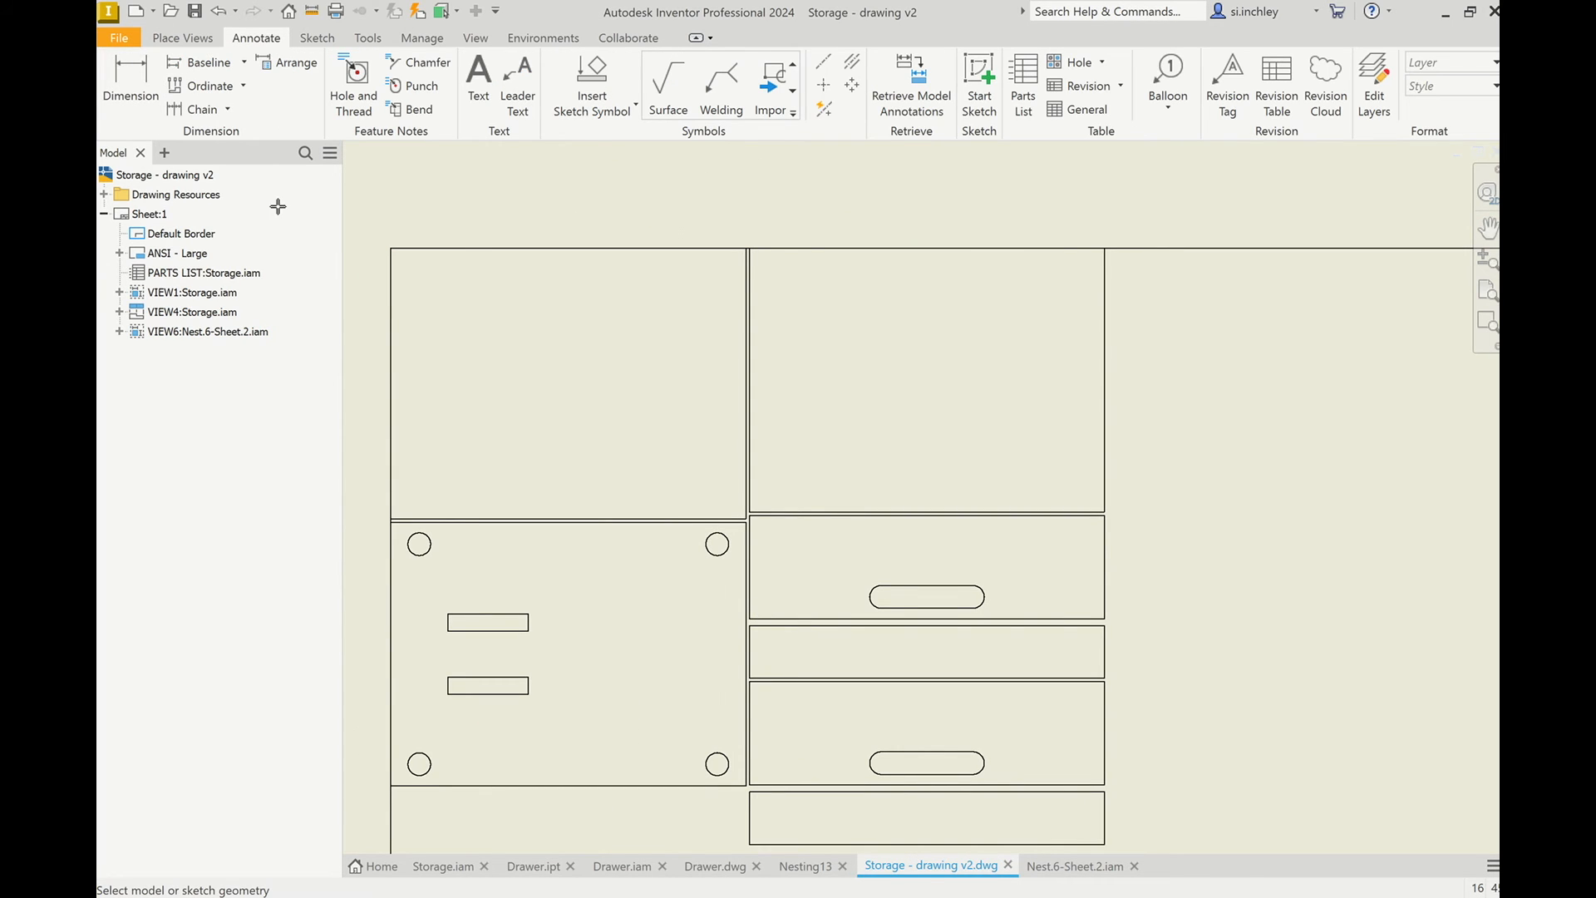
{"action": "left_click", "coordinate": [392, 298]}
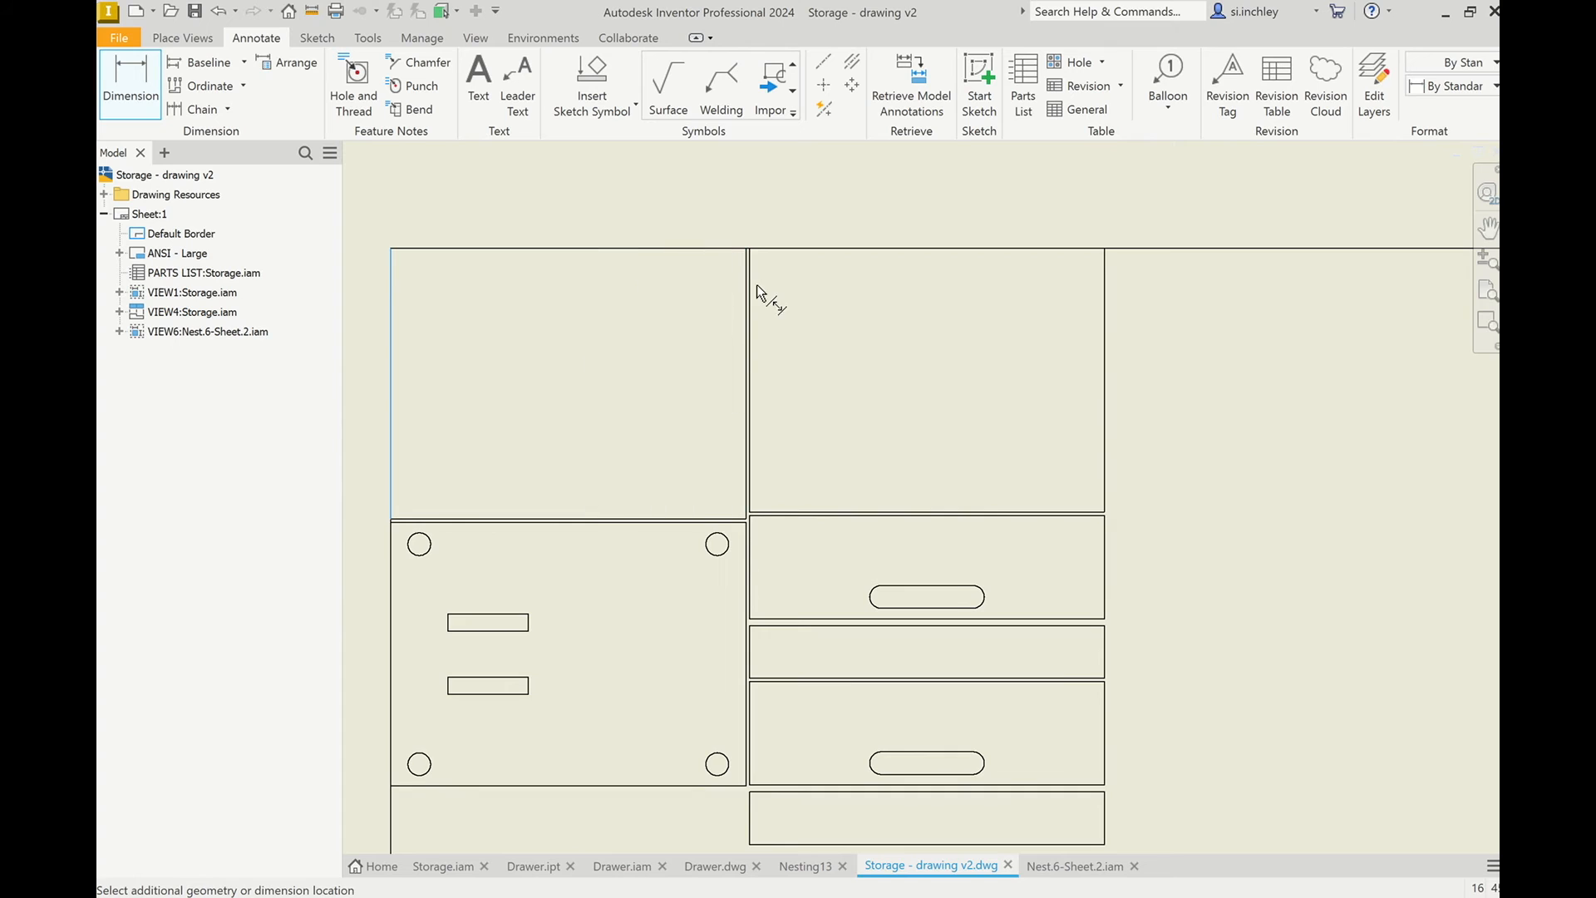
{"action": "scroll", "coordinate": [740, 270], "scroll_direction": "up", "scroll_amount": 5}
{"action": "left_click", "coordinate": [714, 268]}
{"action": "scroll", "coordinate": [534, 457], "scroll_direction": "down", "scroll_amount": 6}
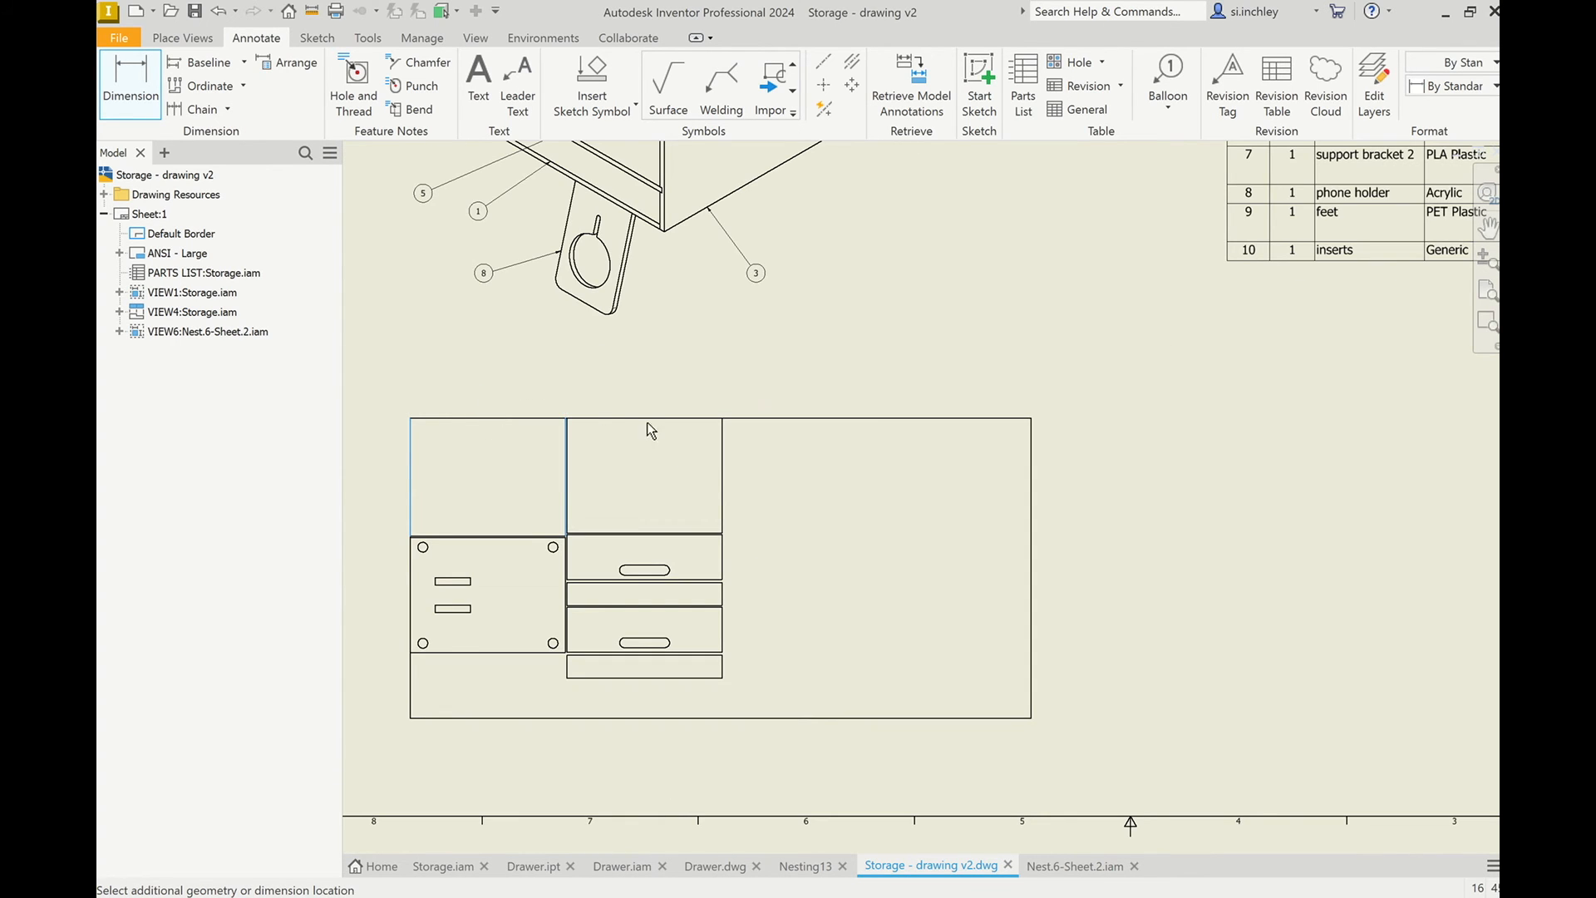
{"action": "left_click", "coordinate": [606, 398]}
{"action": "left_click", "coordinate": [862, 471]}
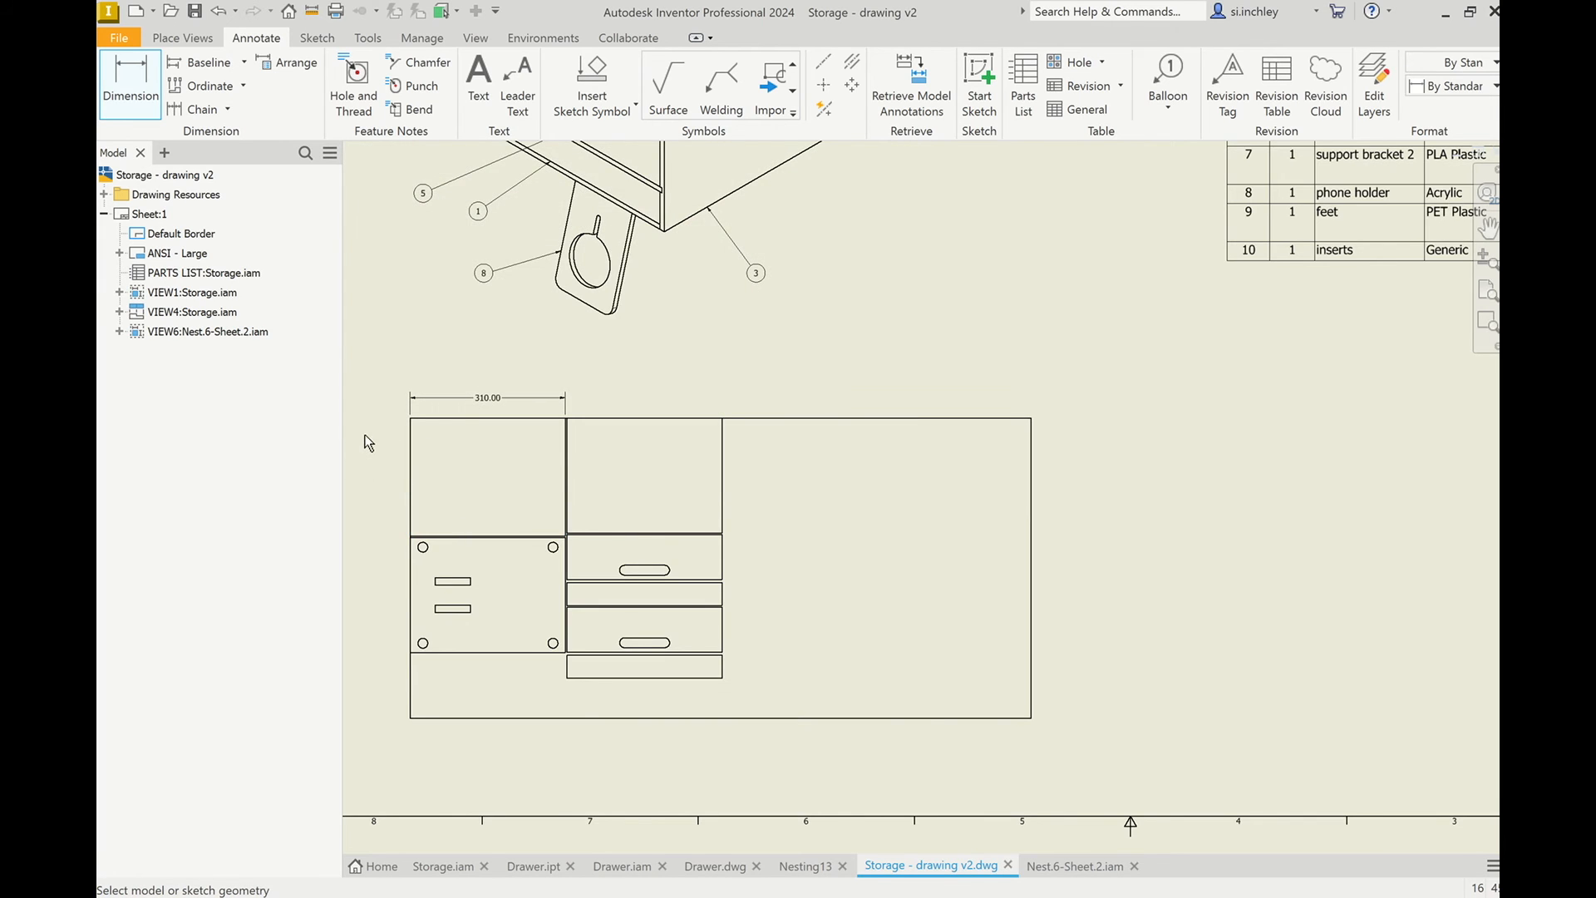
Insert a parts list for the nested sheet view, enabling its BOM view, and place it below the existing parts list.
{"action": "scroll", "coordinate": [371, 388], "scroll_direction": "up", "scroll_amount": 2}
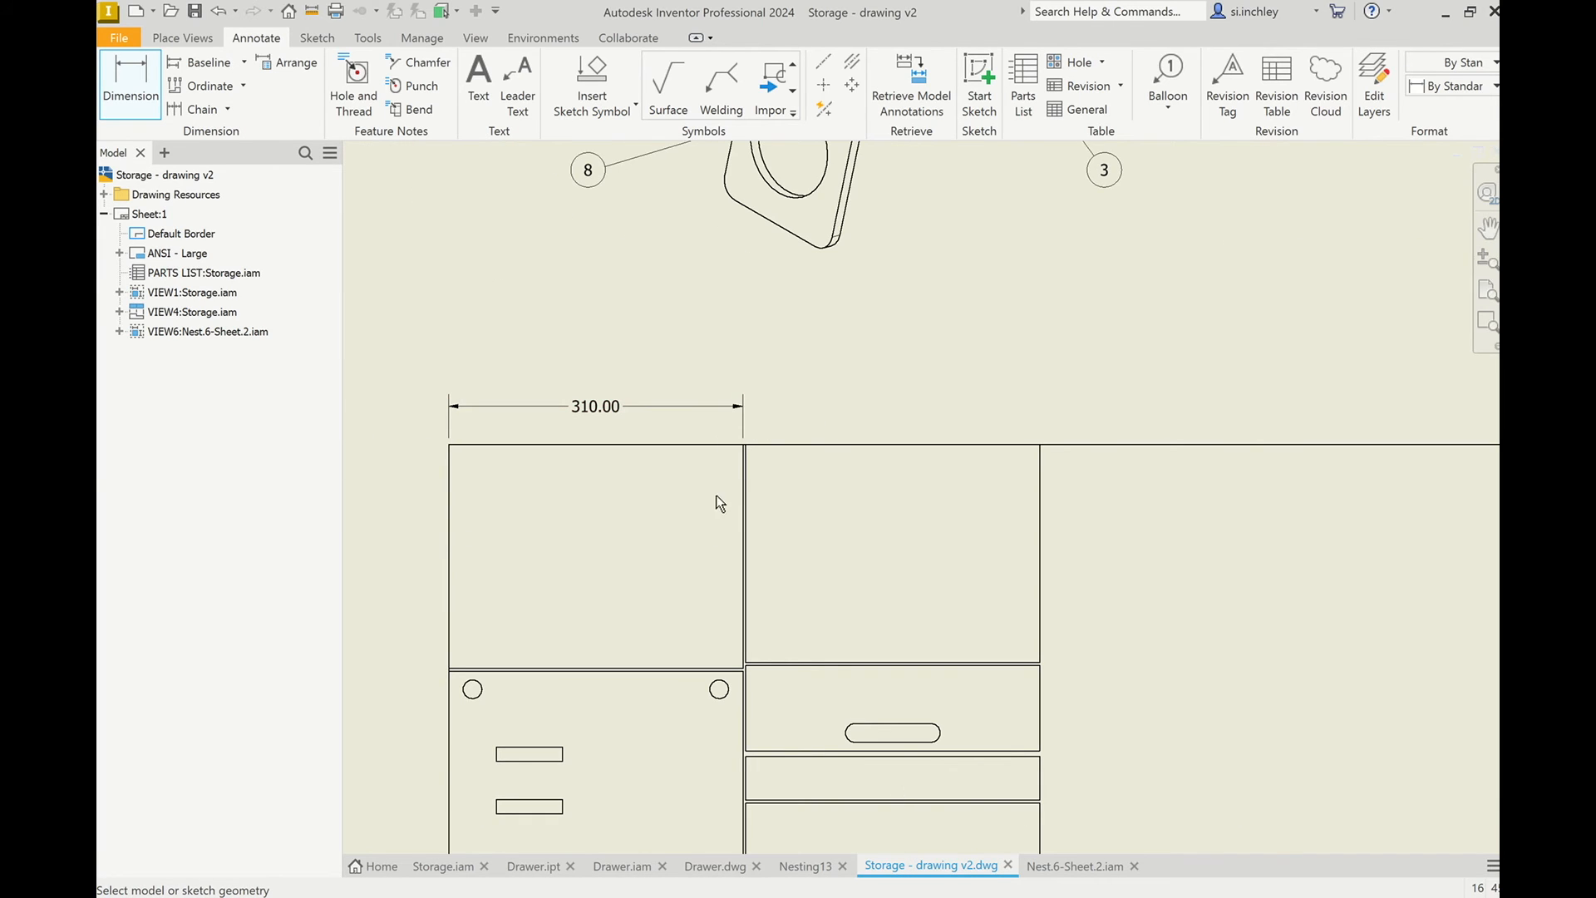
{"action": "scroll", "coordinate": [791, 503], "scroll_direction": "down", "scroll_amount": 2}
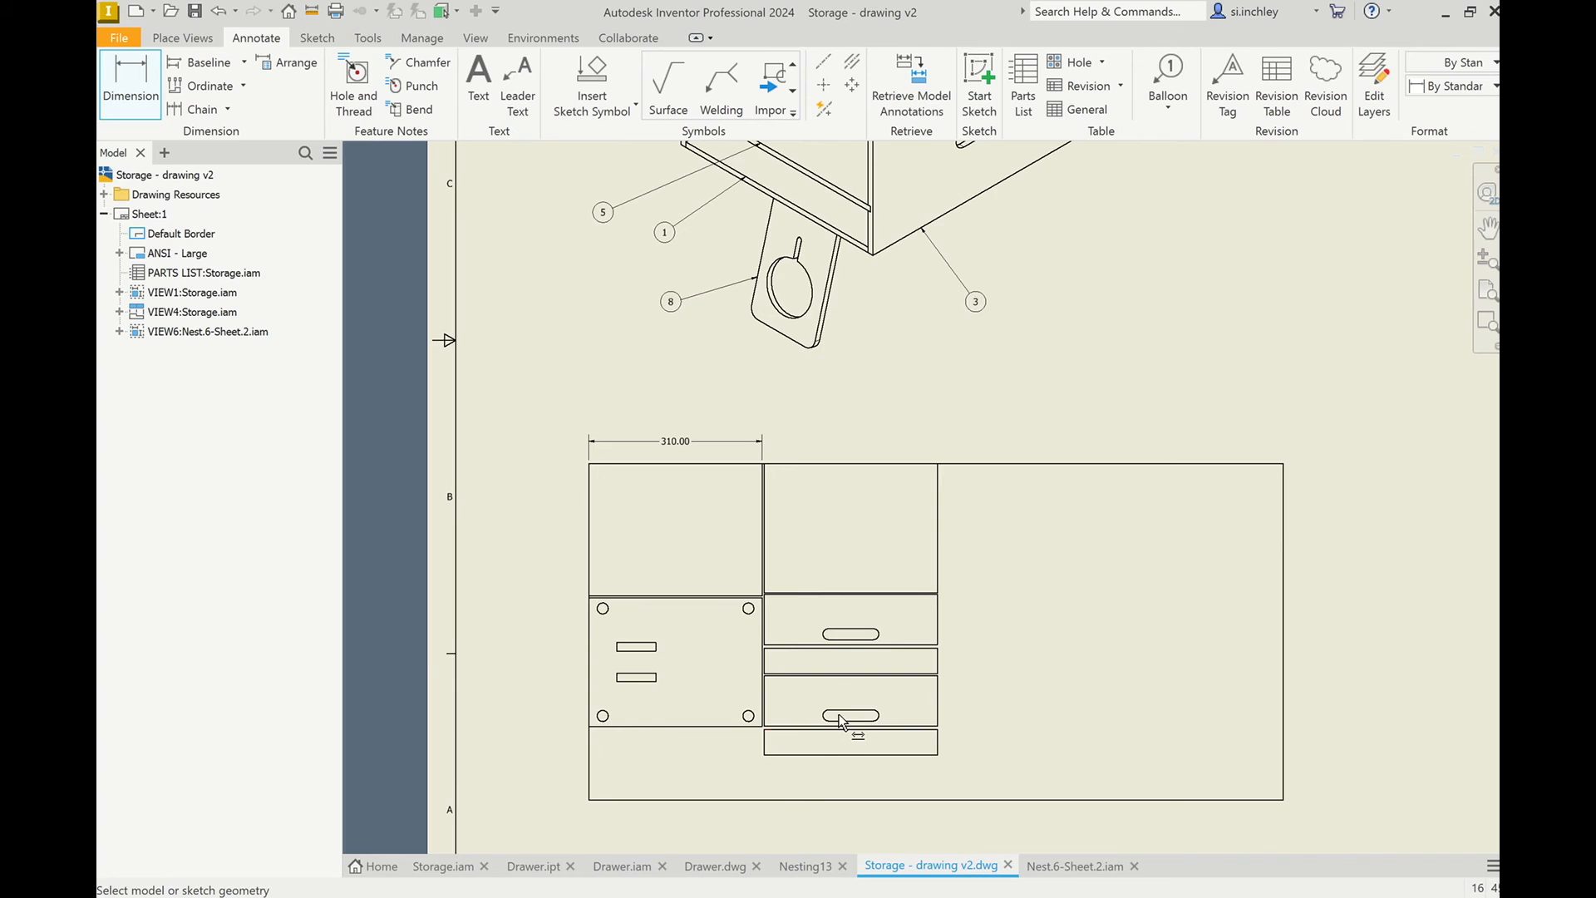
{"action": "scroll", "coordinate": [752, 564], "scroll_direction": "up", "scroll_amount": 1}
{"action": "scroll", "coordinate": [662, 600], "scroll_direction": "down", "scroll_amount": 2}
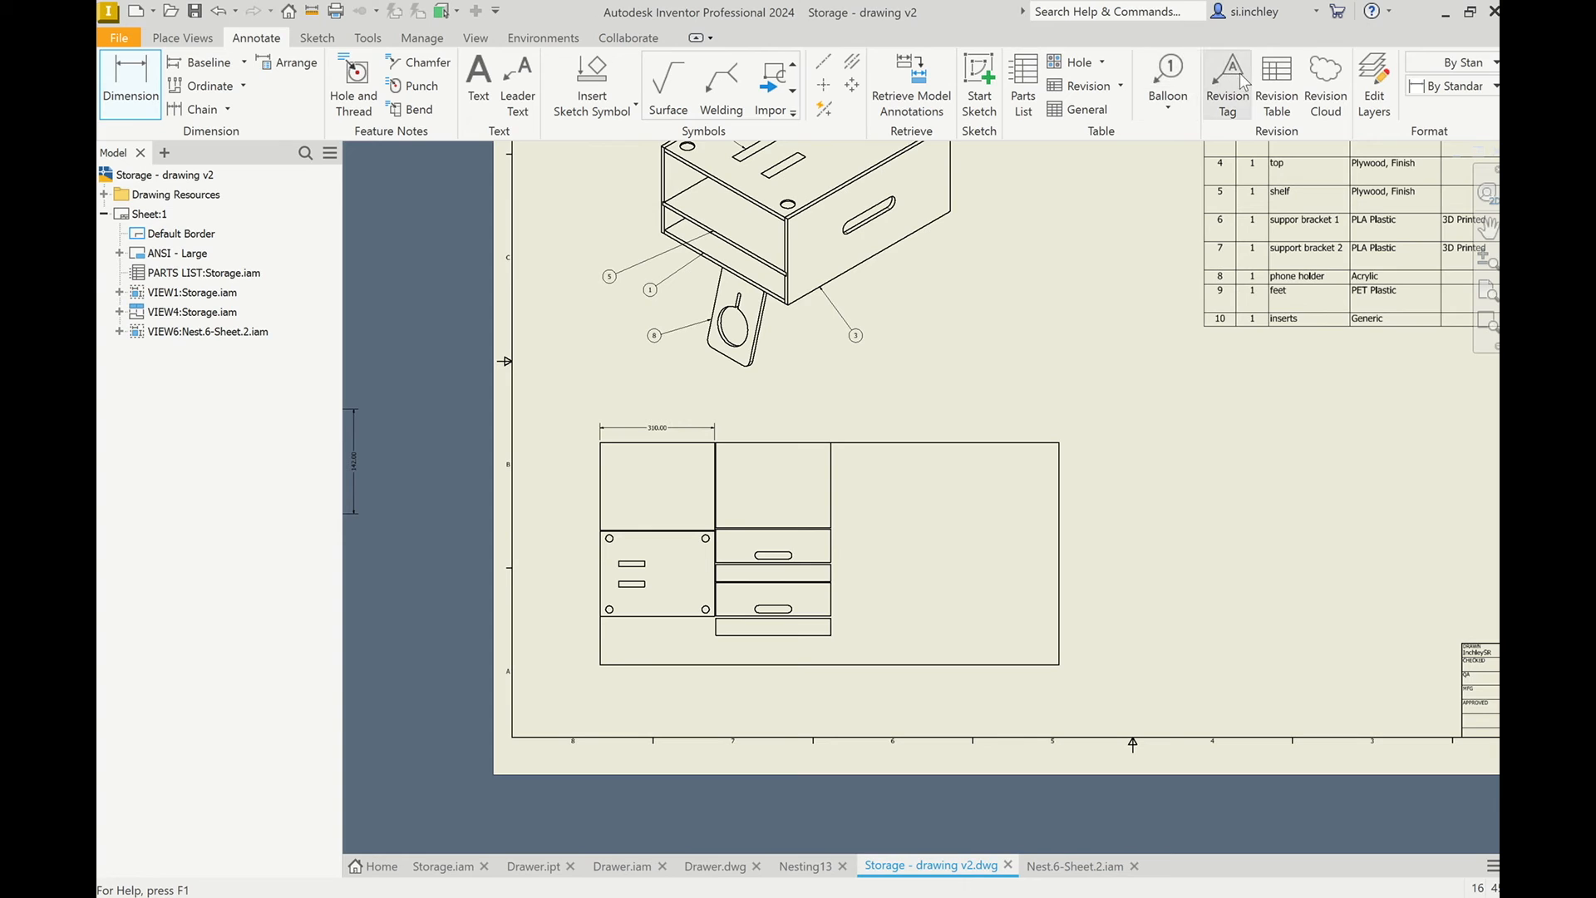
{"action": "left_click", "coordinate": [1032, 90]}
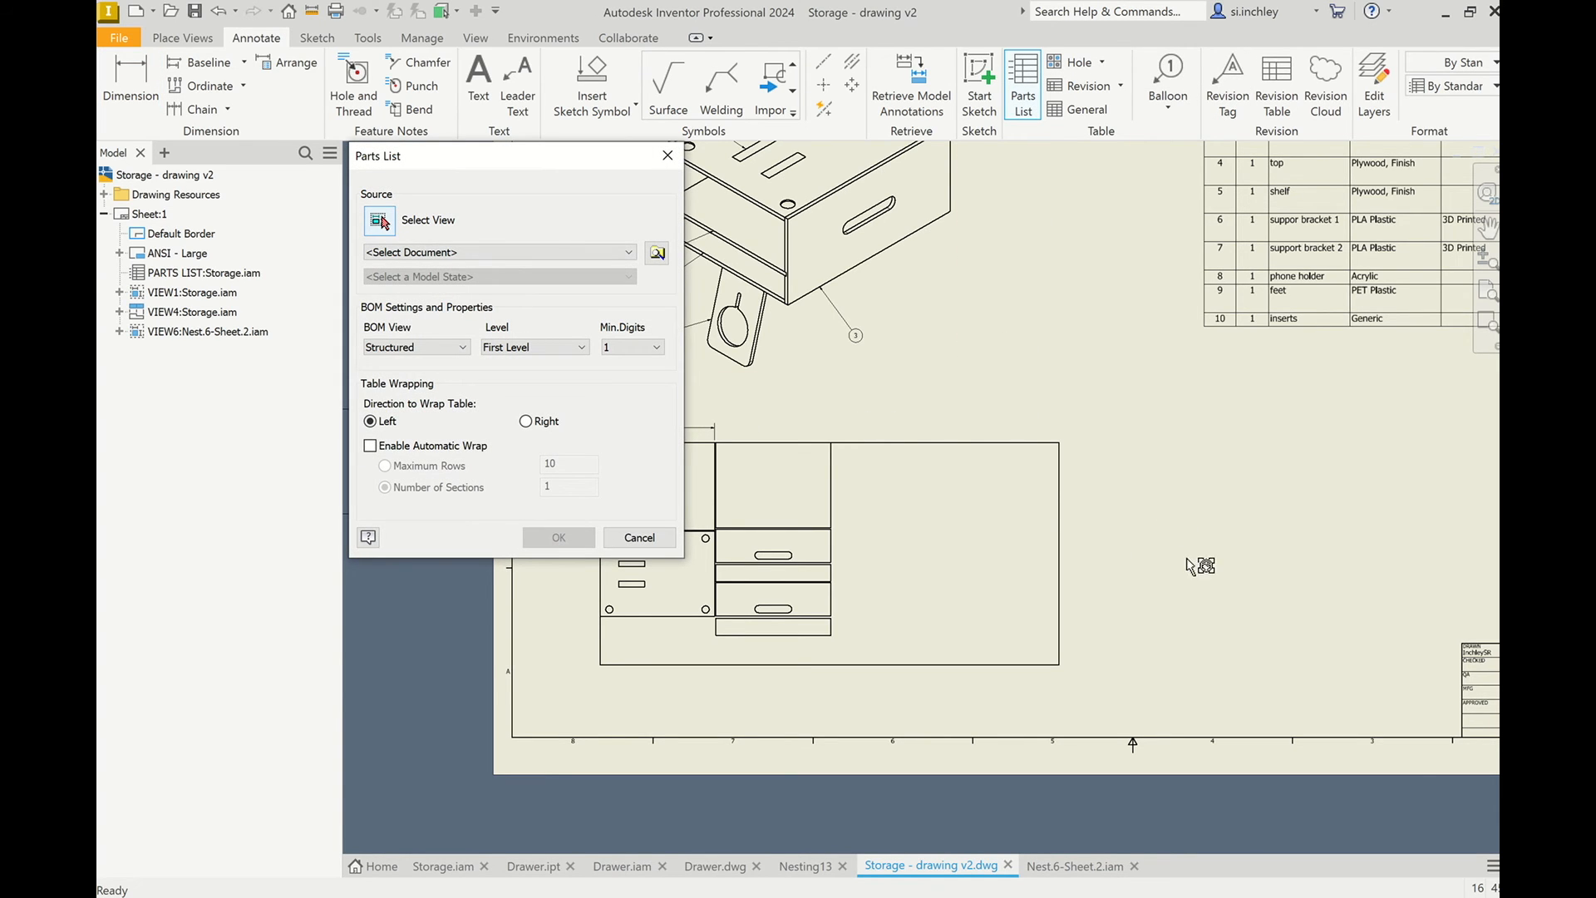
{"action": "left_click", "coordinate": [1074, 555]}
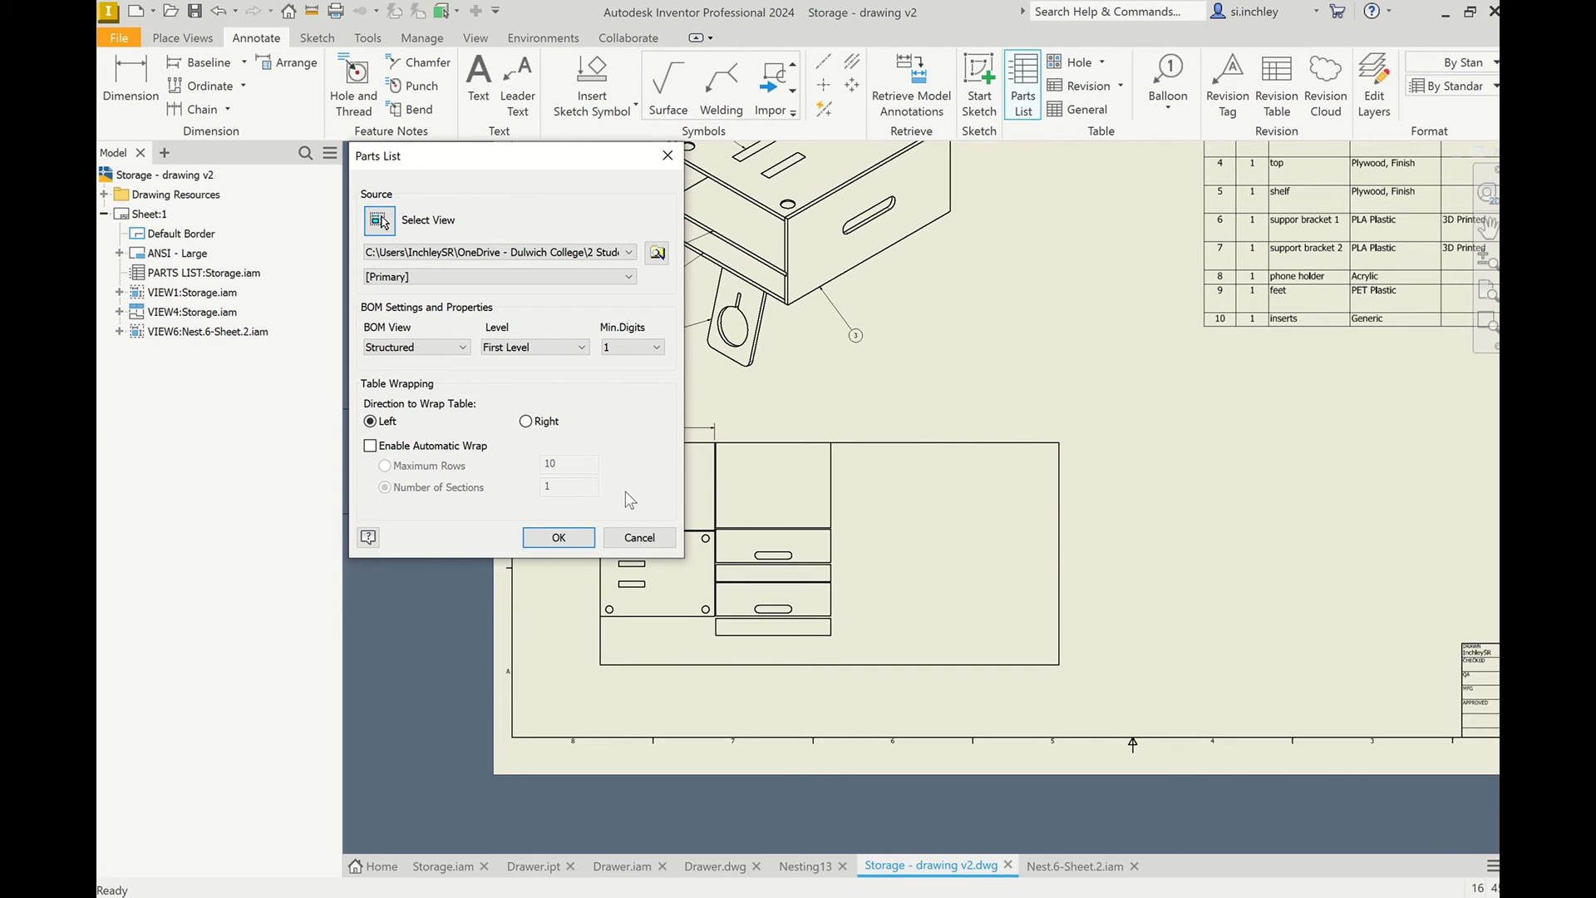
{"action": "left_click", "coordinate": [558, 537]}
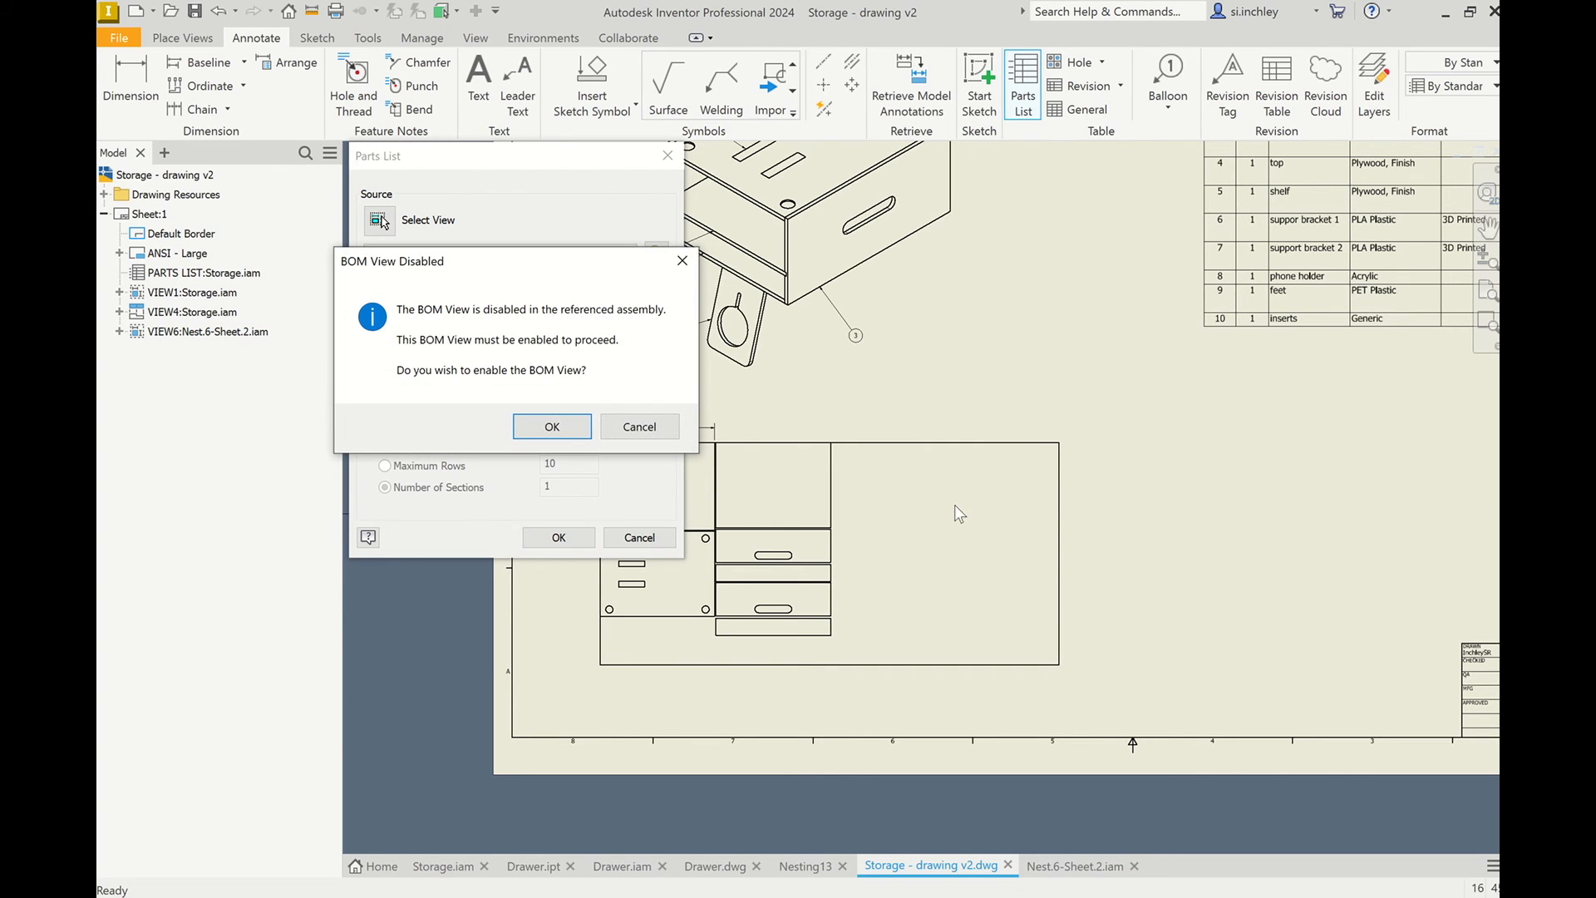
{"action": "left_click", "coordinate": [552, 426]}
{"action": "scroll", "coordinate": [789, 422], "scroll_direction": "down", "scroll_amount": 2}
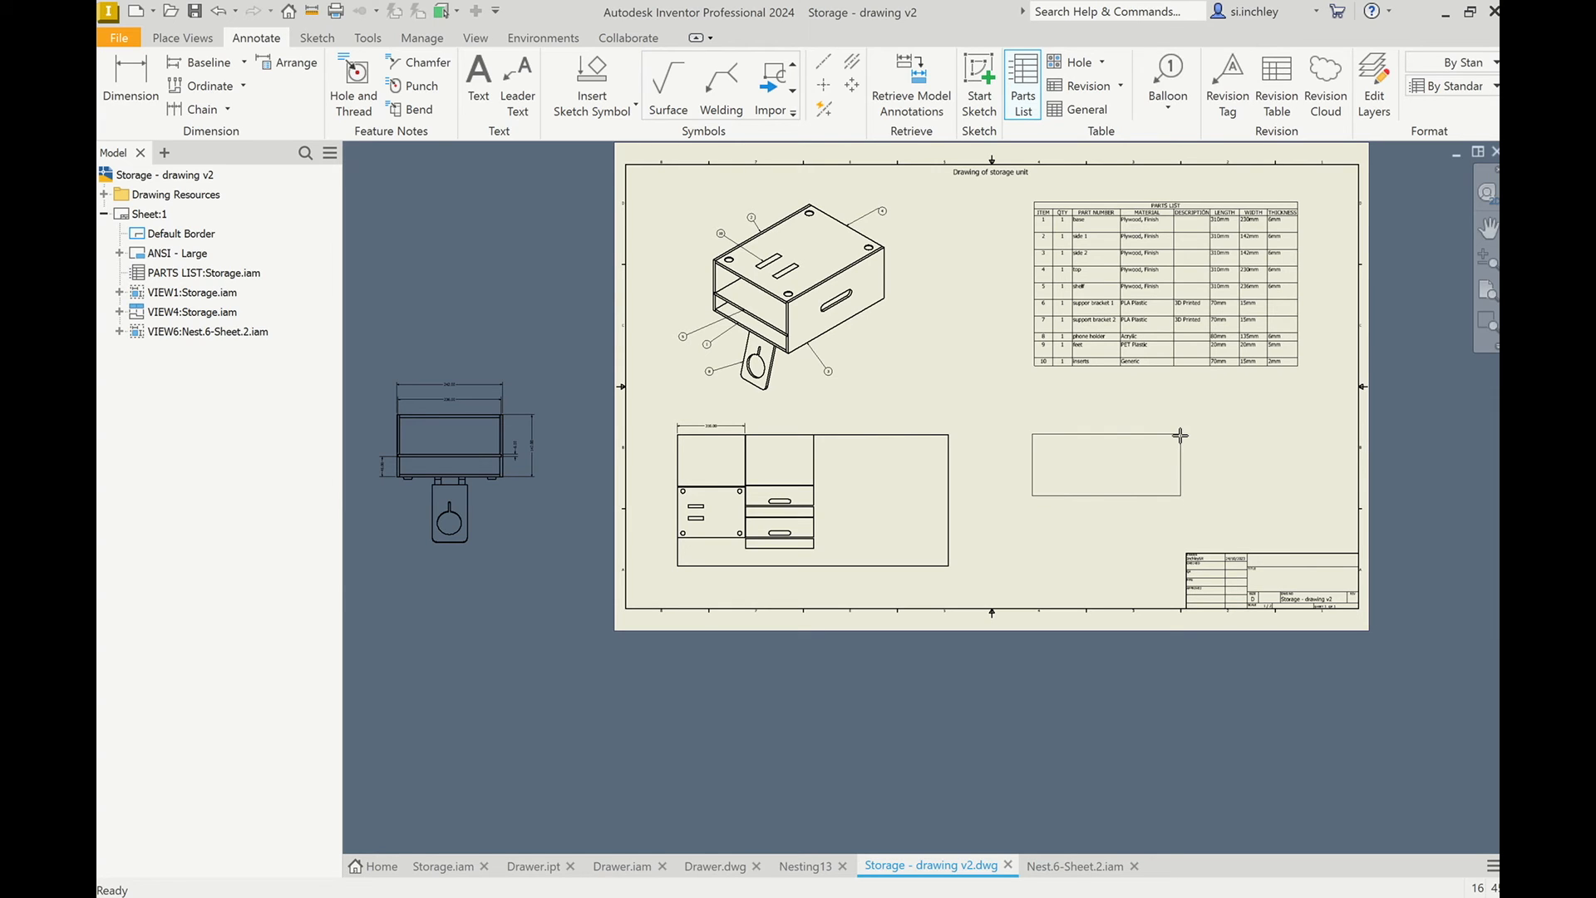
{"action": "left_click", "coordinate": [1180, 435]}
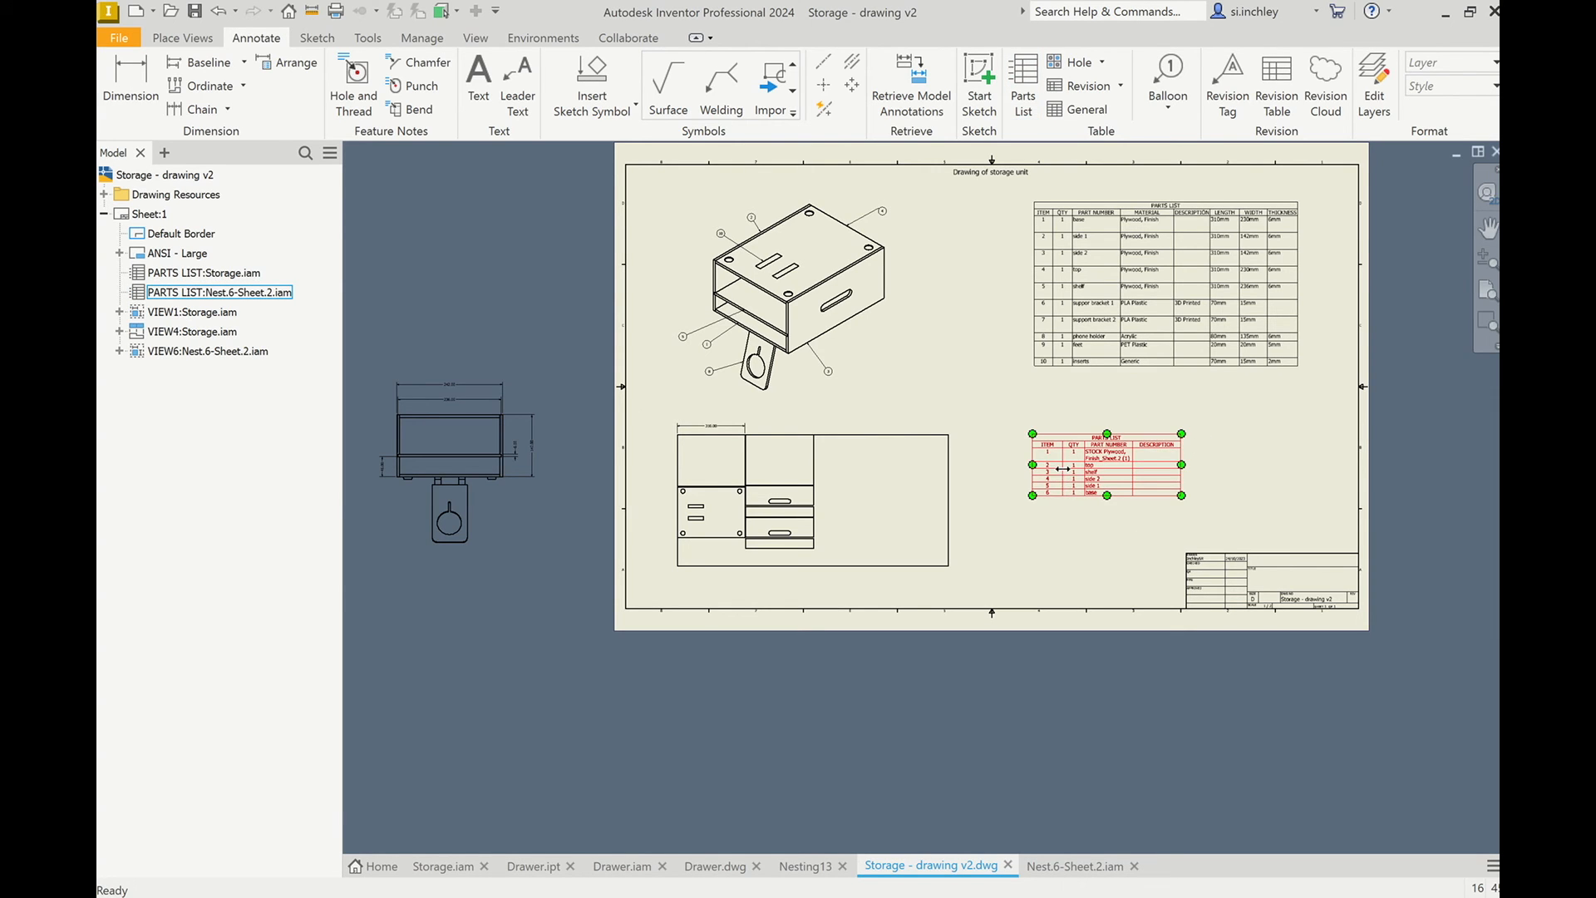
{"action": "scroll", "coordinate": [1063, 467], "scroll_direction": "up", "scroll_amount": 3}
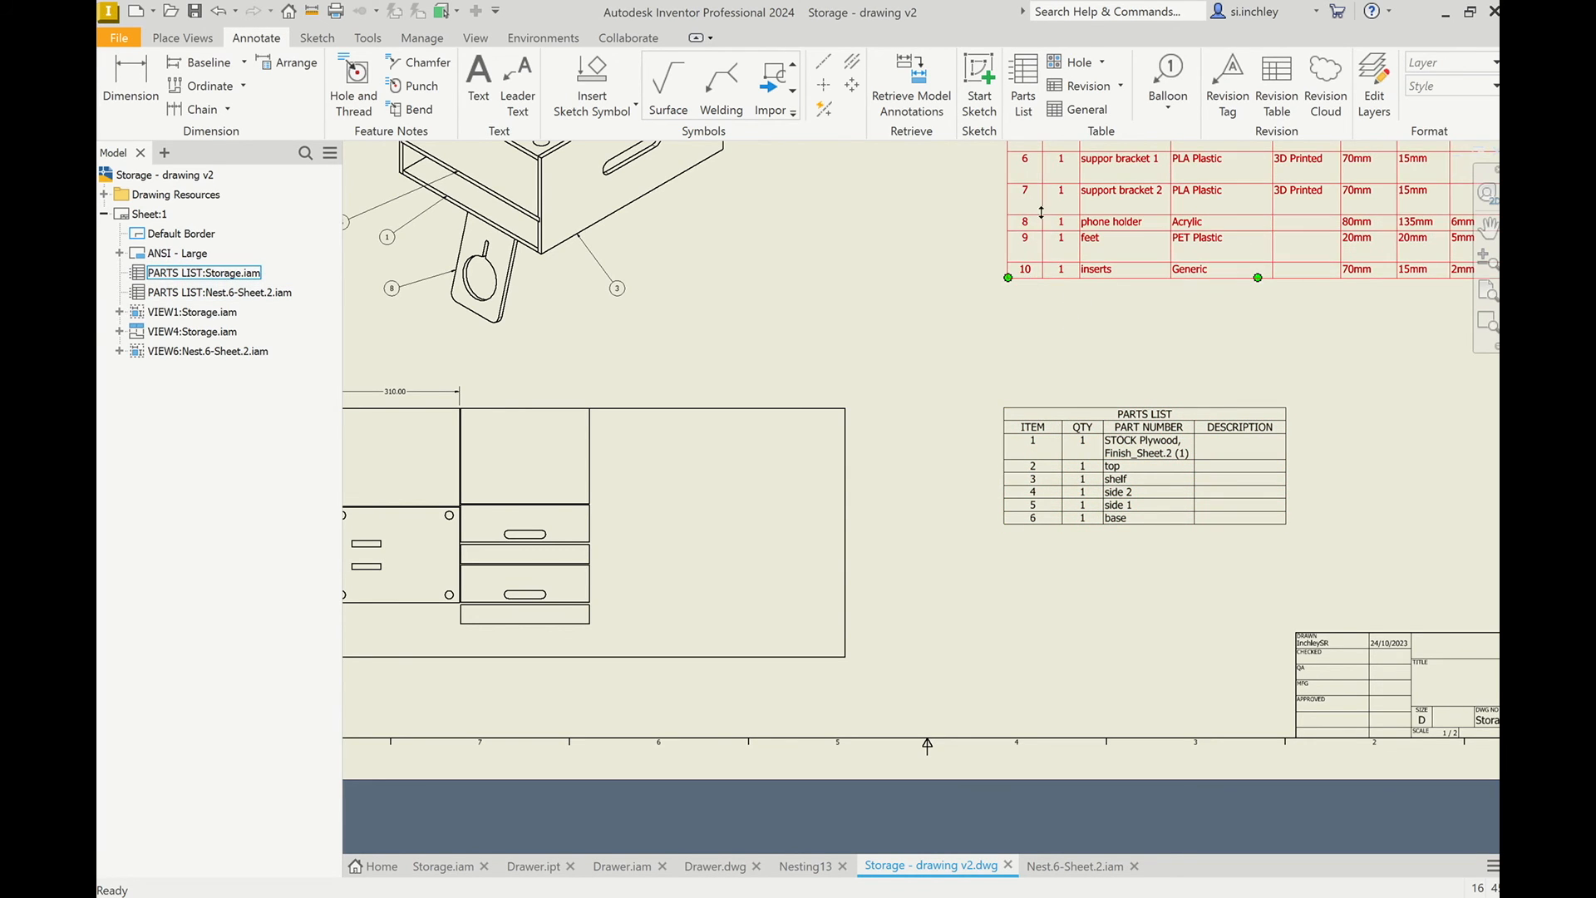
{"action": "left_click", "coordinate": [1079, 453]}
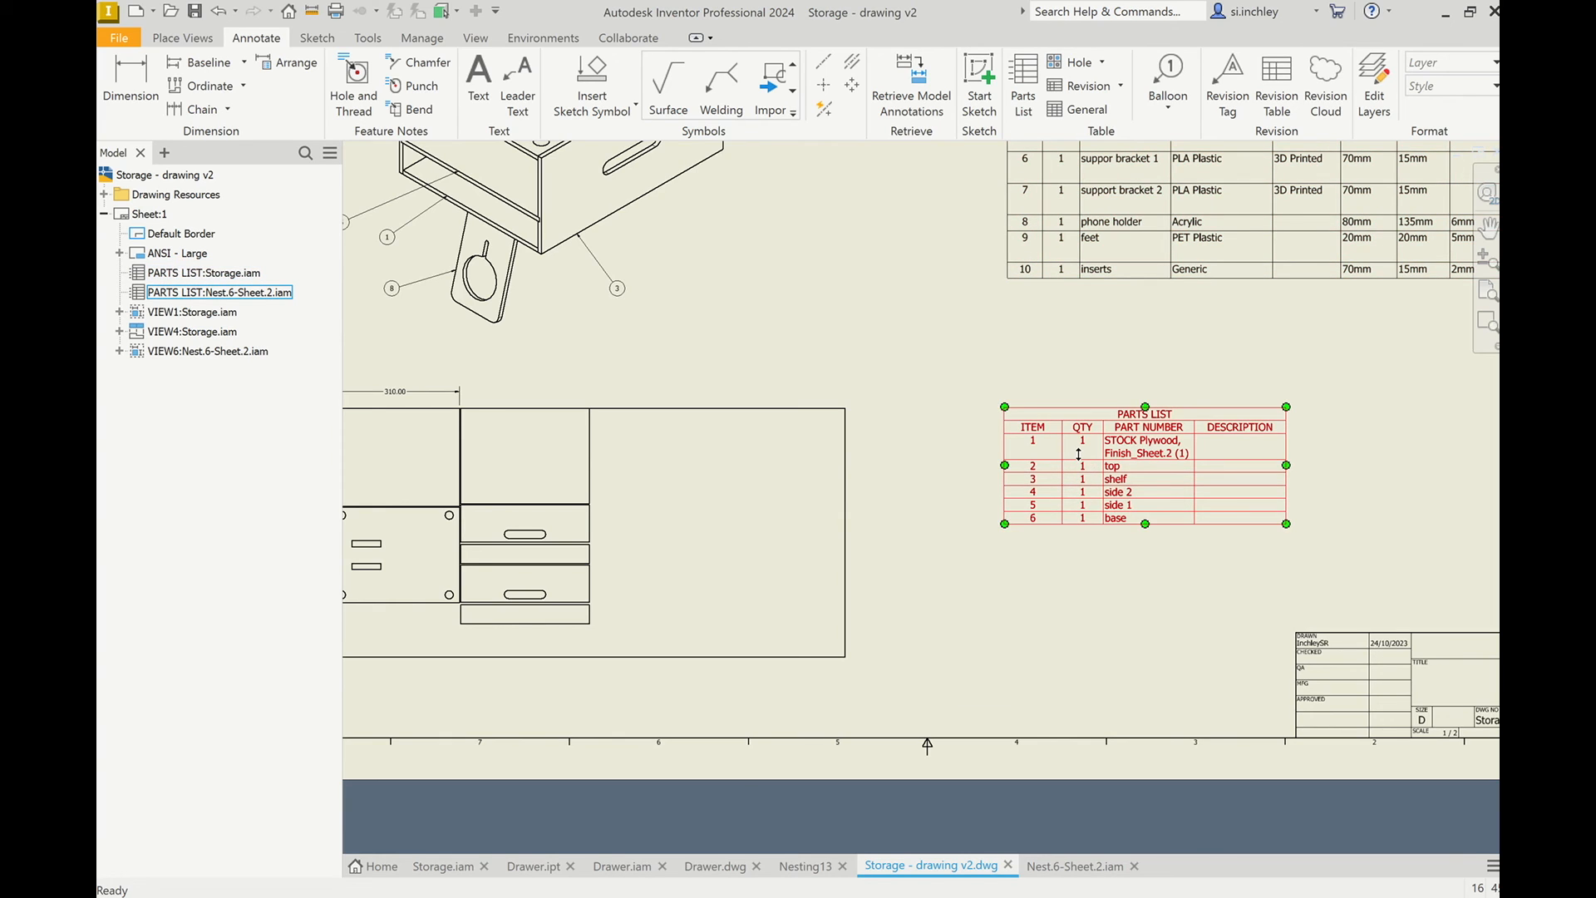
{"action": "key", "text": "Escape"}
{"action": "scroll", "coordinate": [1076, 453], "scroll_direction": "down", "scroll_amount": 3}
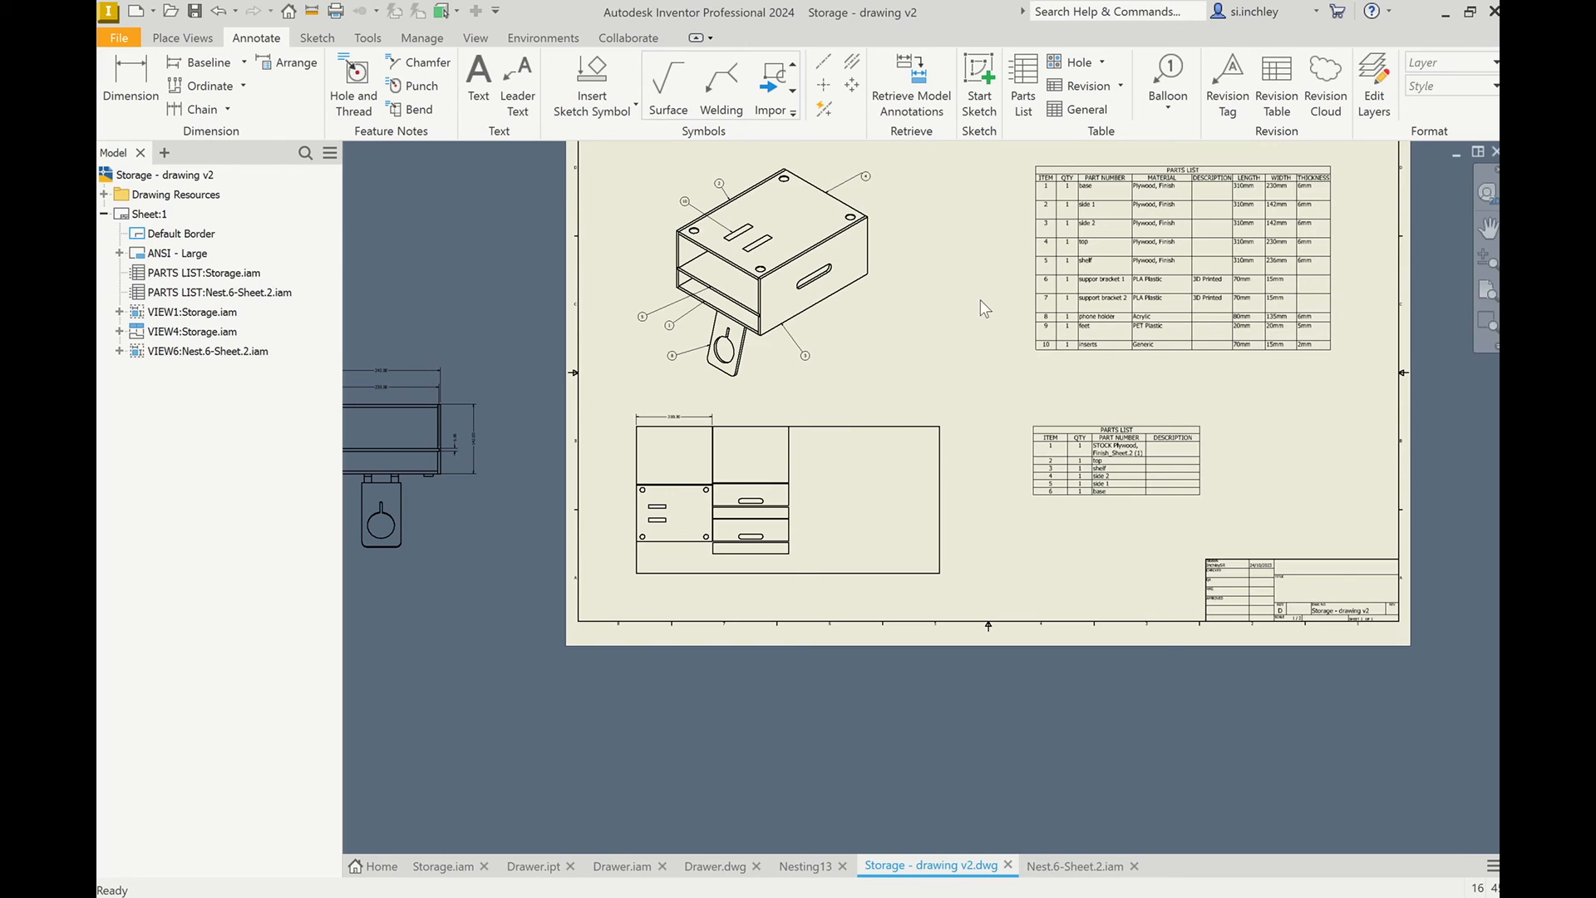
{"action": "scroll", "coordinate": [1000, 433], "scroll_direction": "up", "scroll_amount": 3}
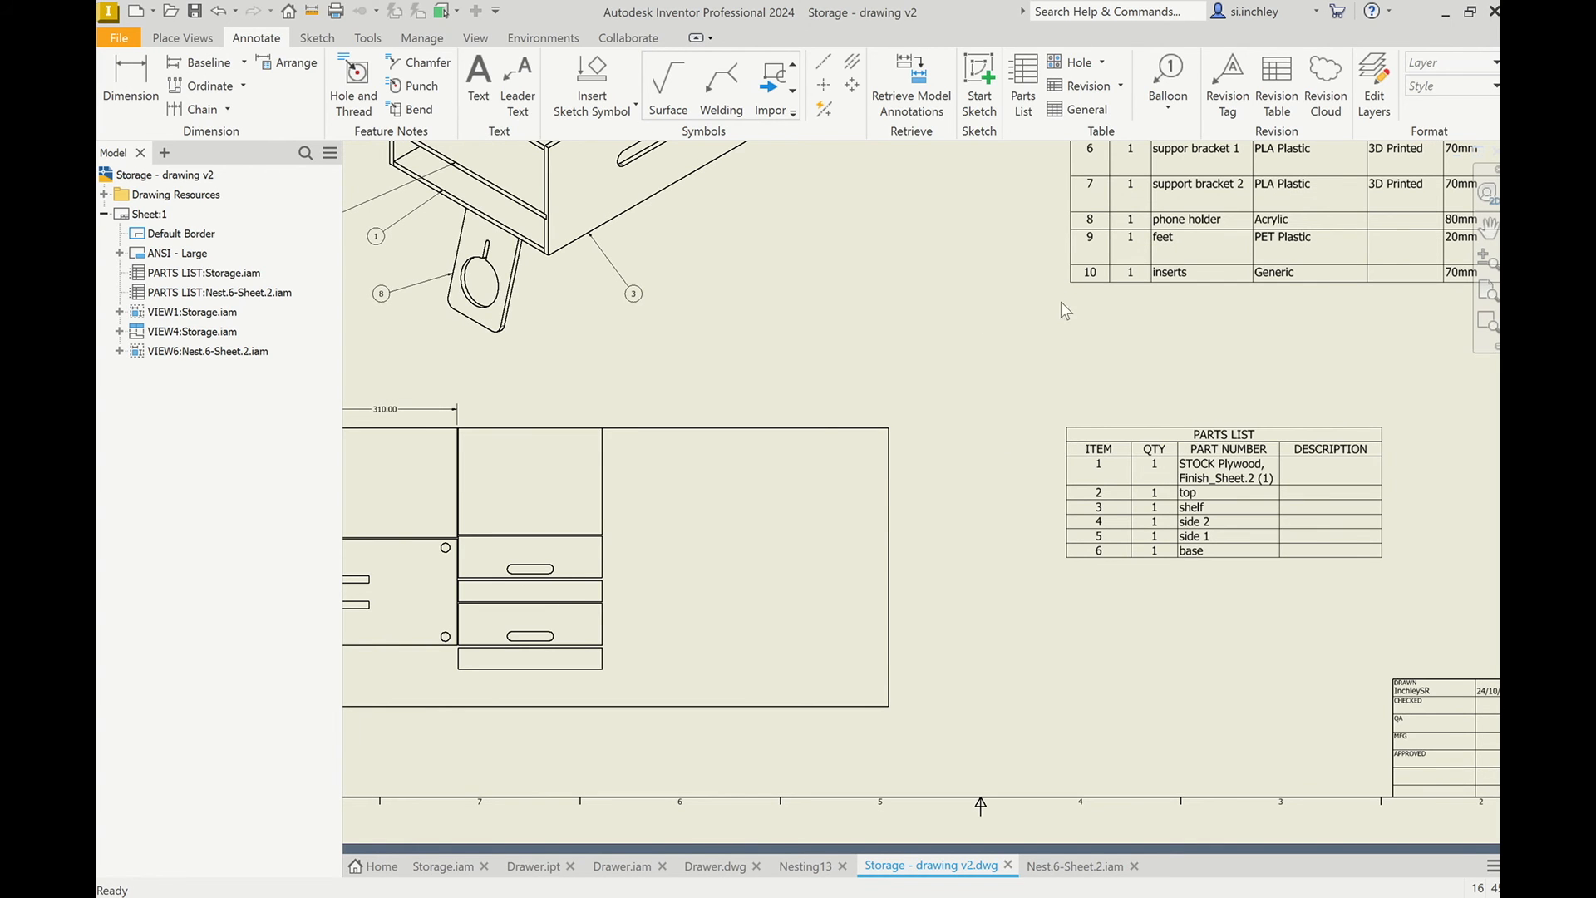
{"action": "scroll", "coordinate": [1044, 382], "scroll_direction": "down", "scroll_amount": 2}
Edit the nested sheet's parts list and set the item number of the STOCK Plywood row to 11.
{"action": "left_click", "coordinate": [1059, 457]}
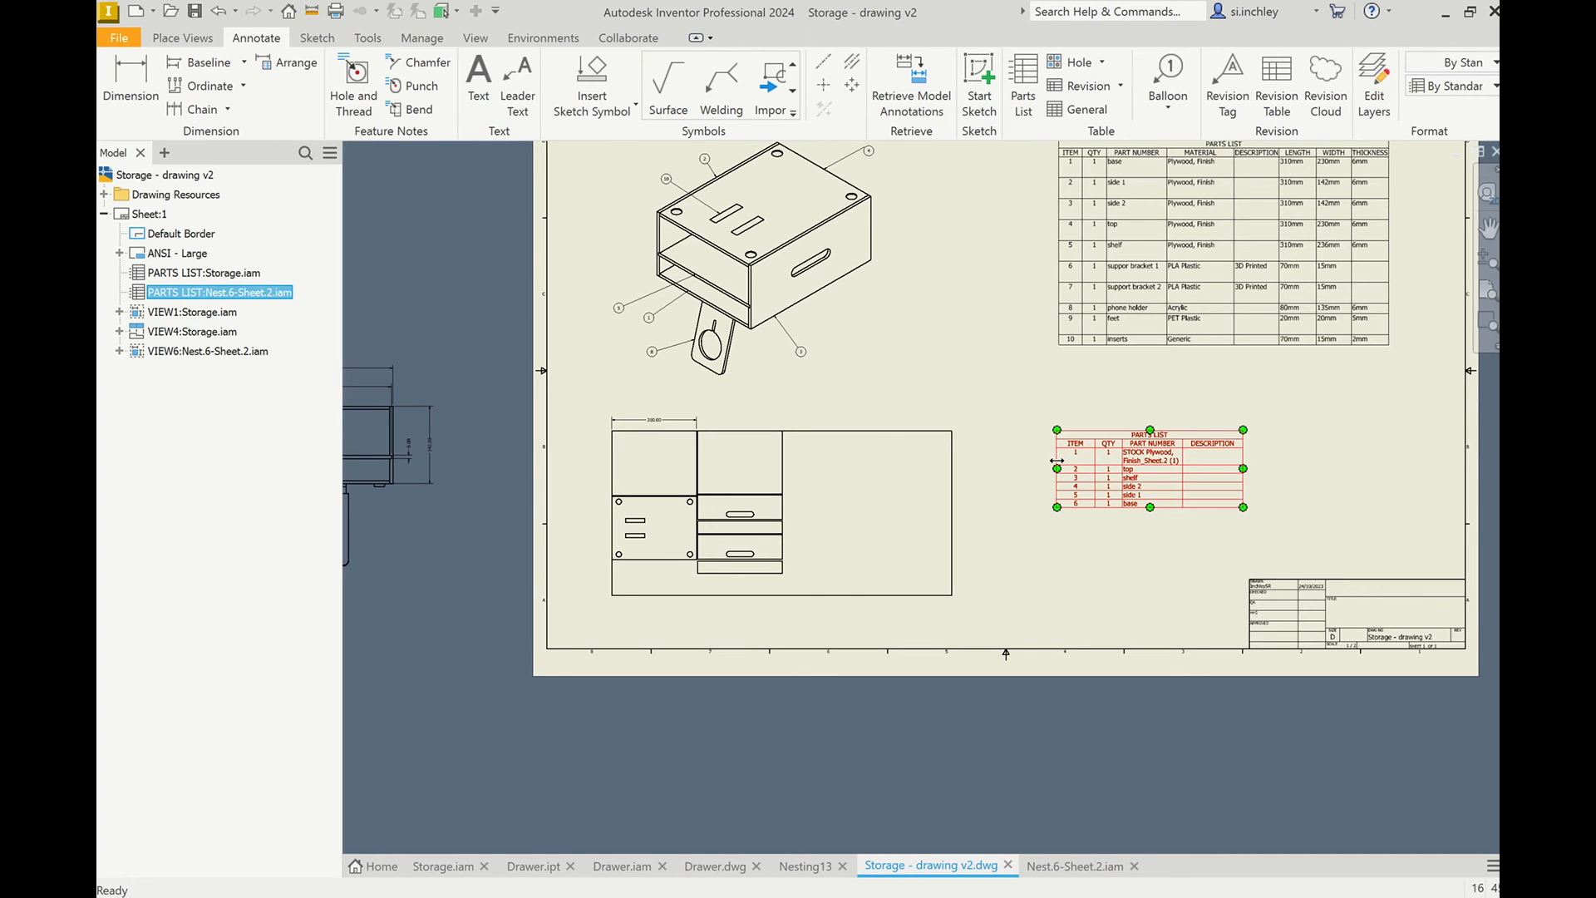
{"action": "double_click", "coordinate": [1058, 460]}
{"action": "left_click_drag", "start_coordinate": [685, 178], "coordinate": [848, 160]}
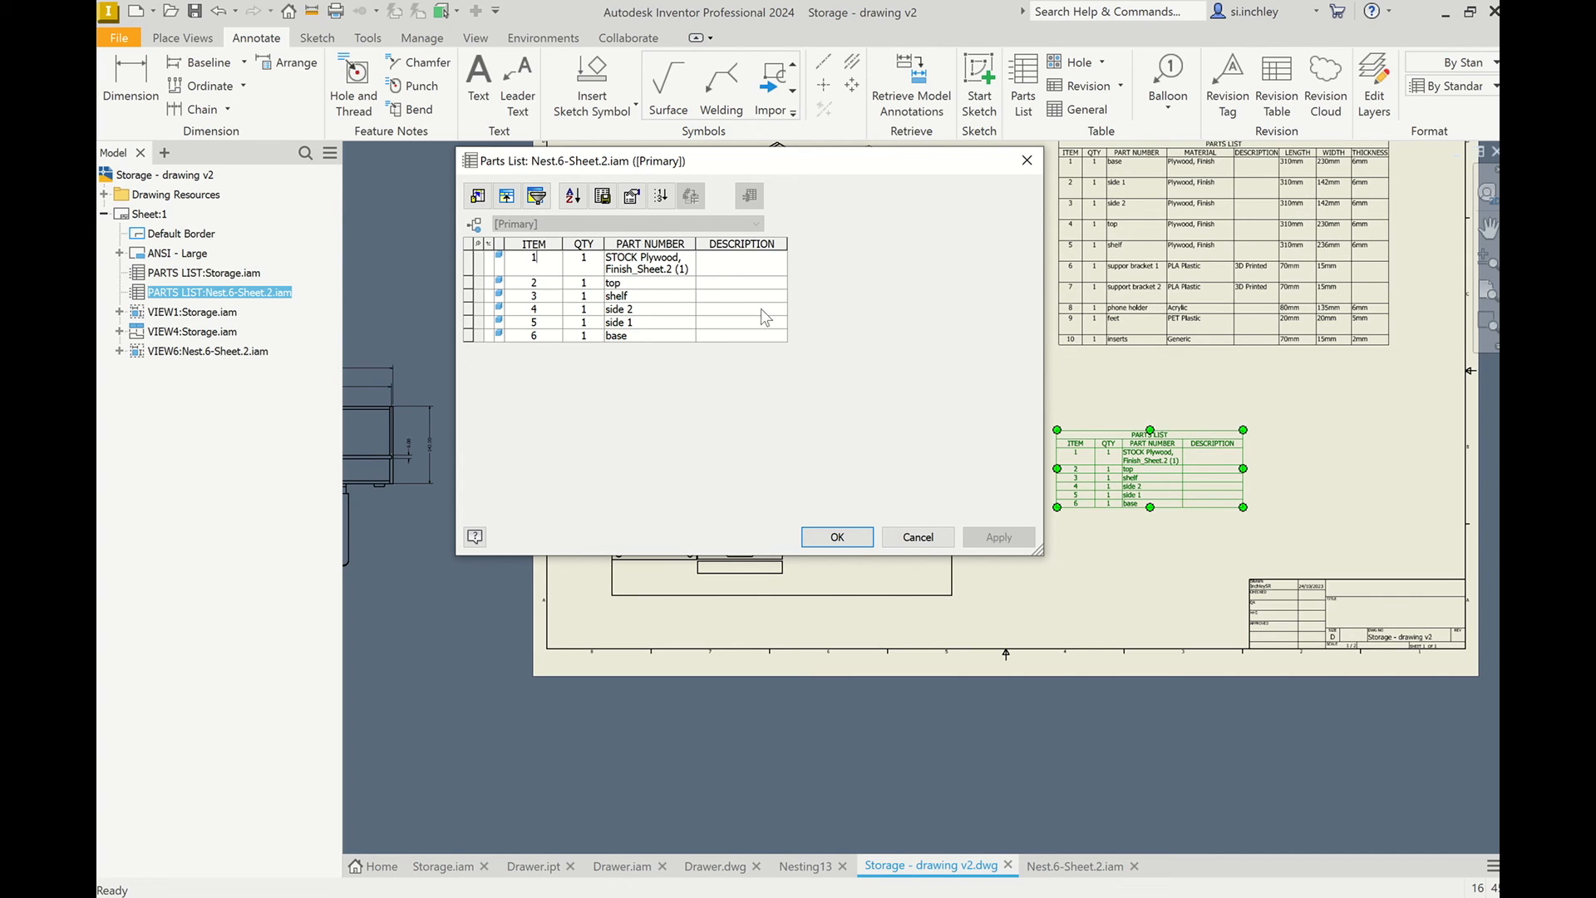
{"action": "left_click", "coordinate": [559, 266]}
{"action": "type", "text": "1"}
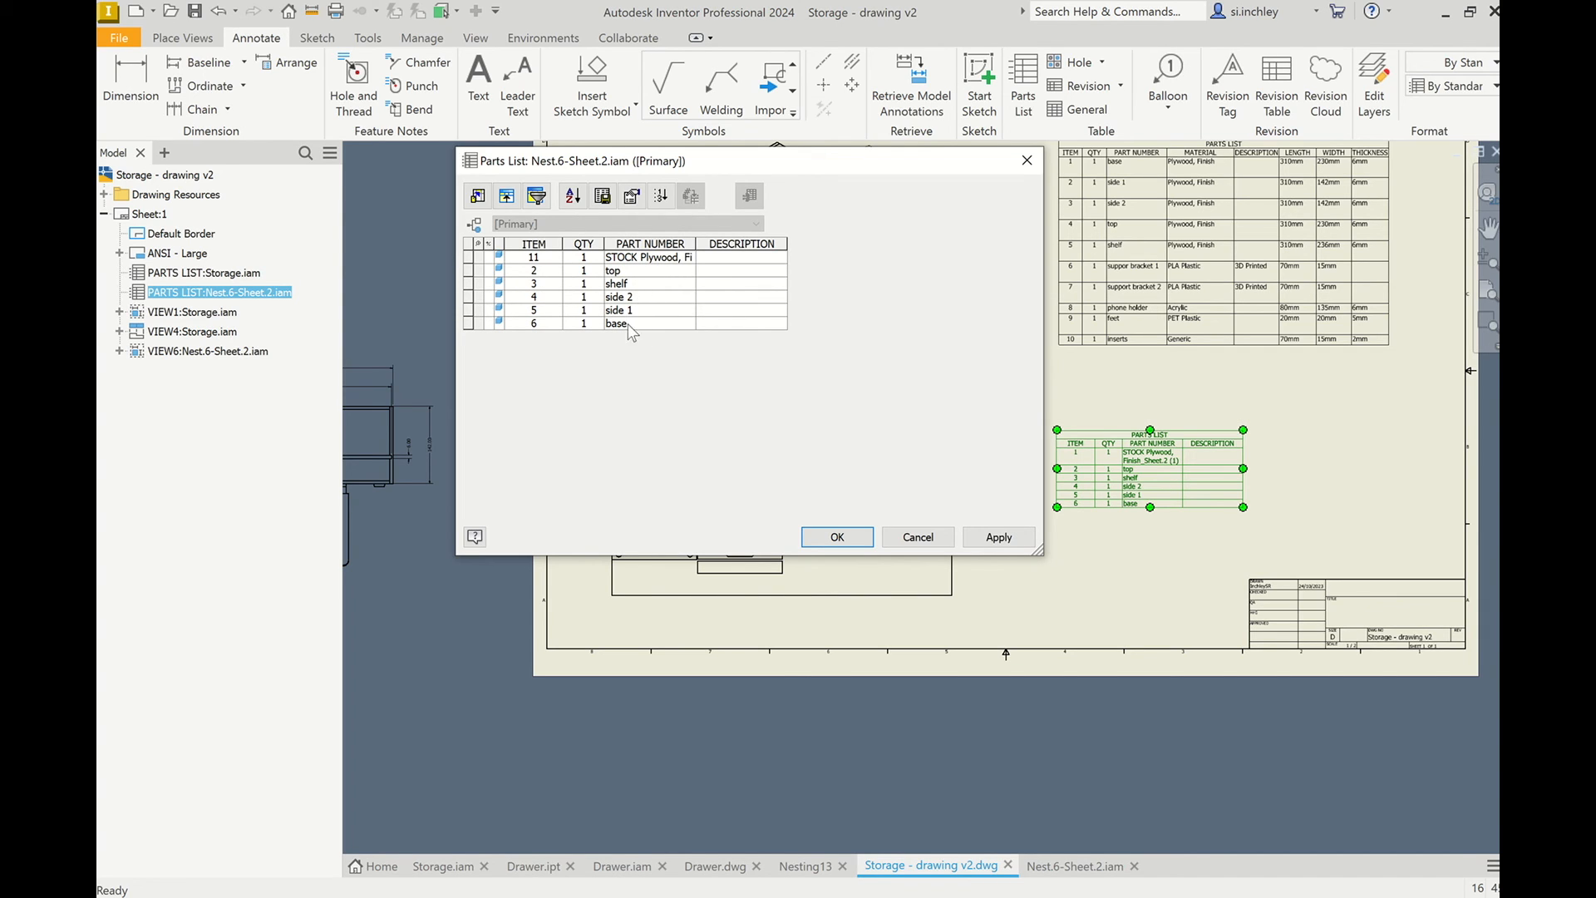
{"action": "key", "text": "Return"}
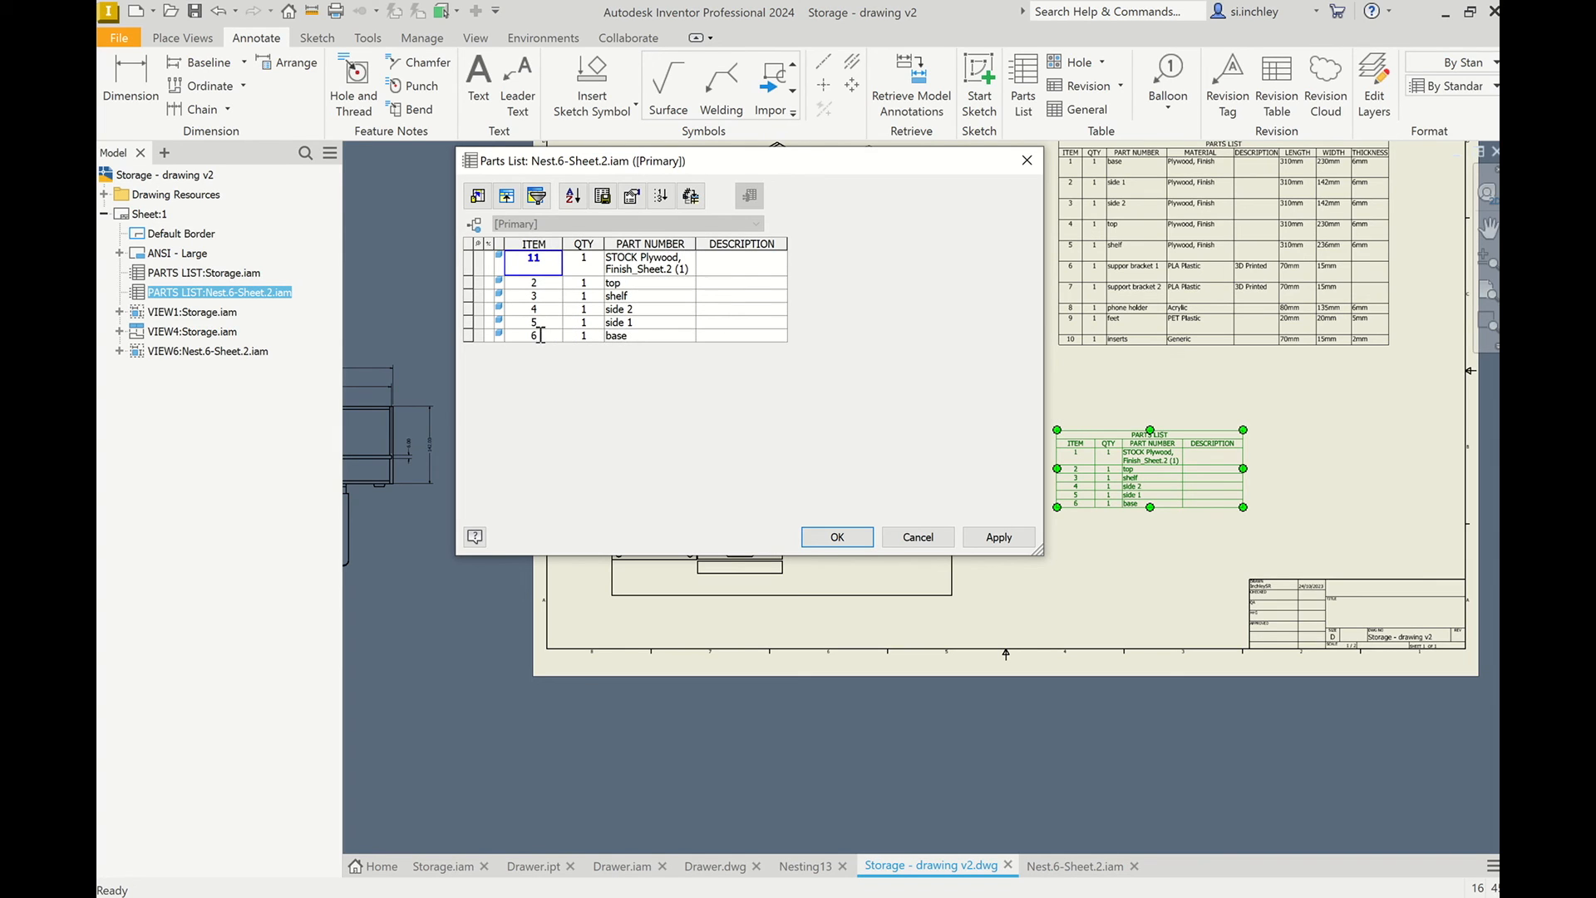
Renumber the nested sheet's parts list items: base 1, side 1 as 2, side 2 as 3, top 4 and shelf 5.
{"action": "double_click", "coordinate": [525, 335]}
{"action": "left_click", "coordinate": [549, 309]}
{"action": "left_click", "coordinate": [546, 322]}
{"action": "type", "text": "2"}
{"action": "left_click", "coordinate": [545, 308]}
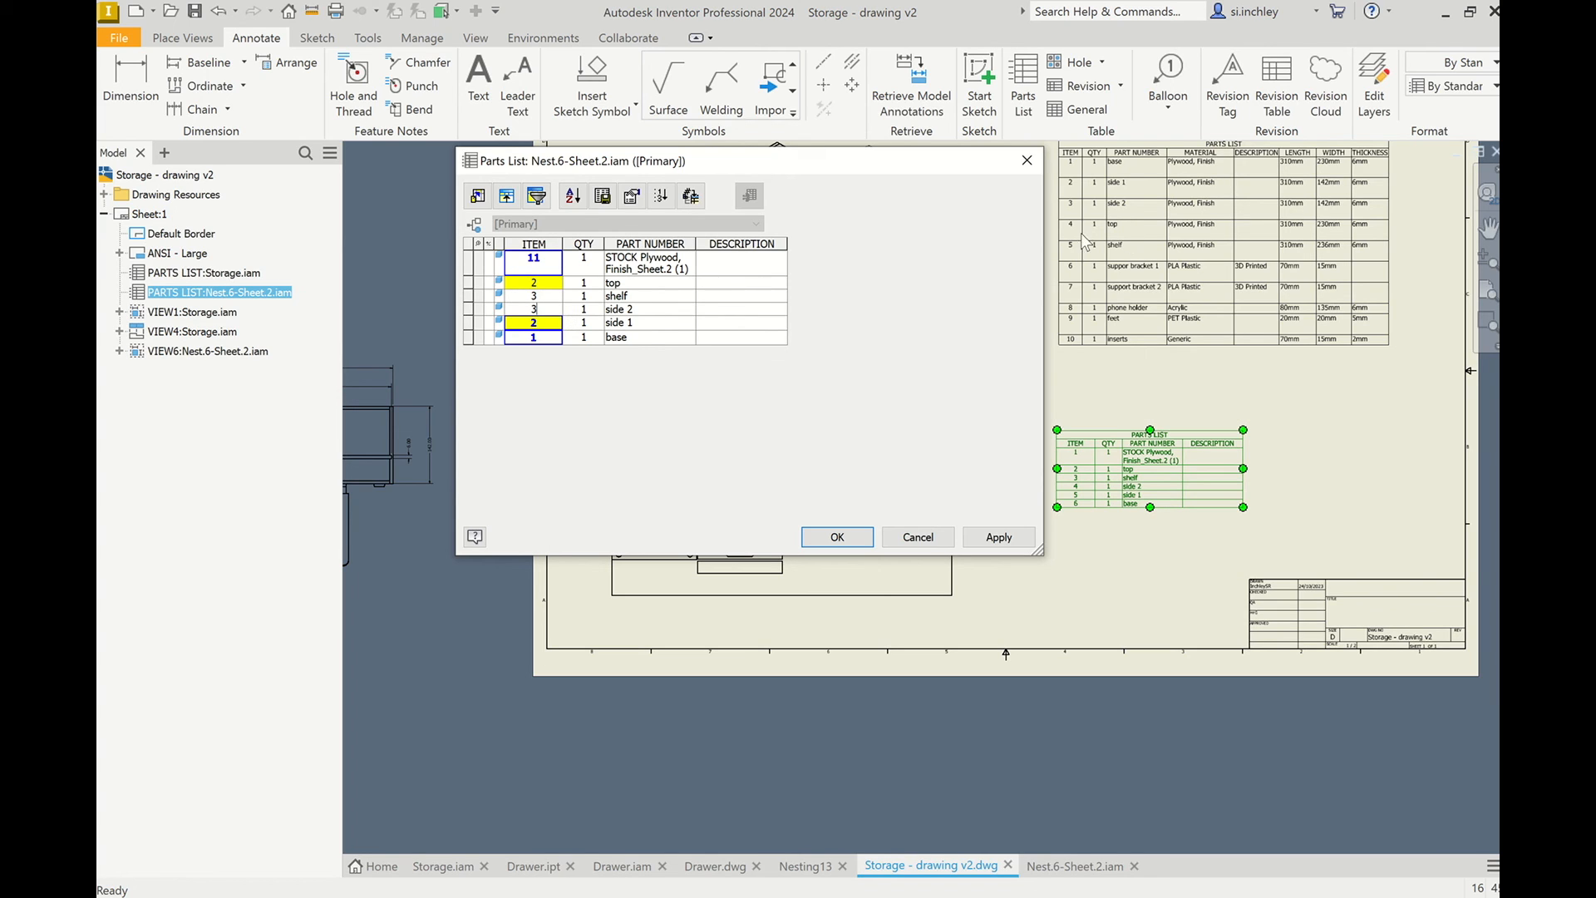
{"action": "left_click", "coordinate": [543, 283]}
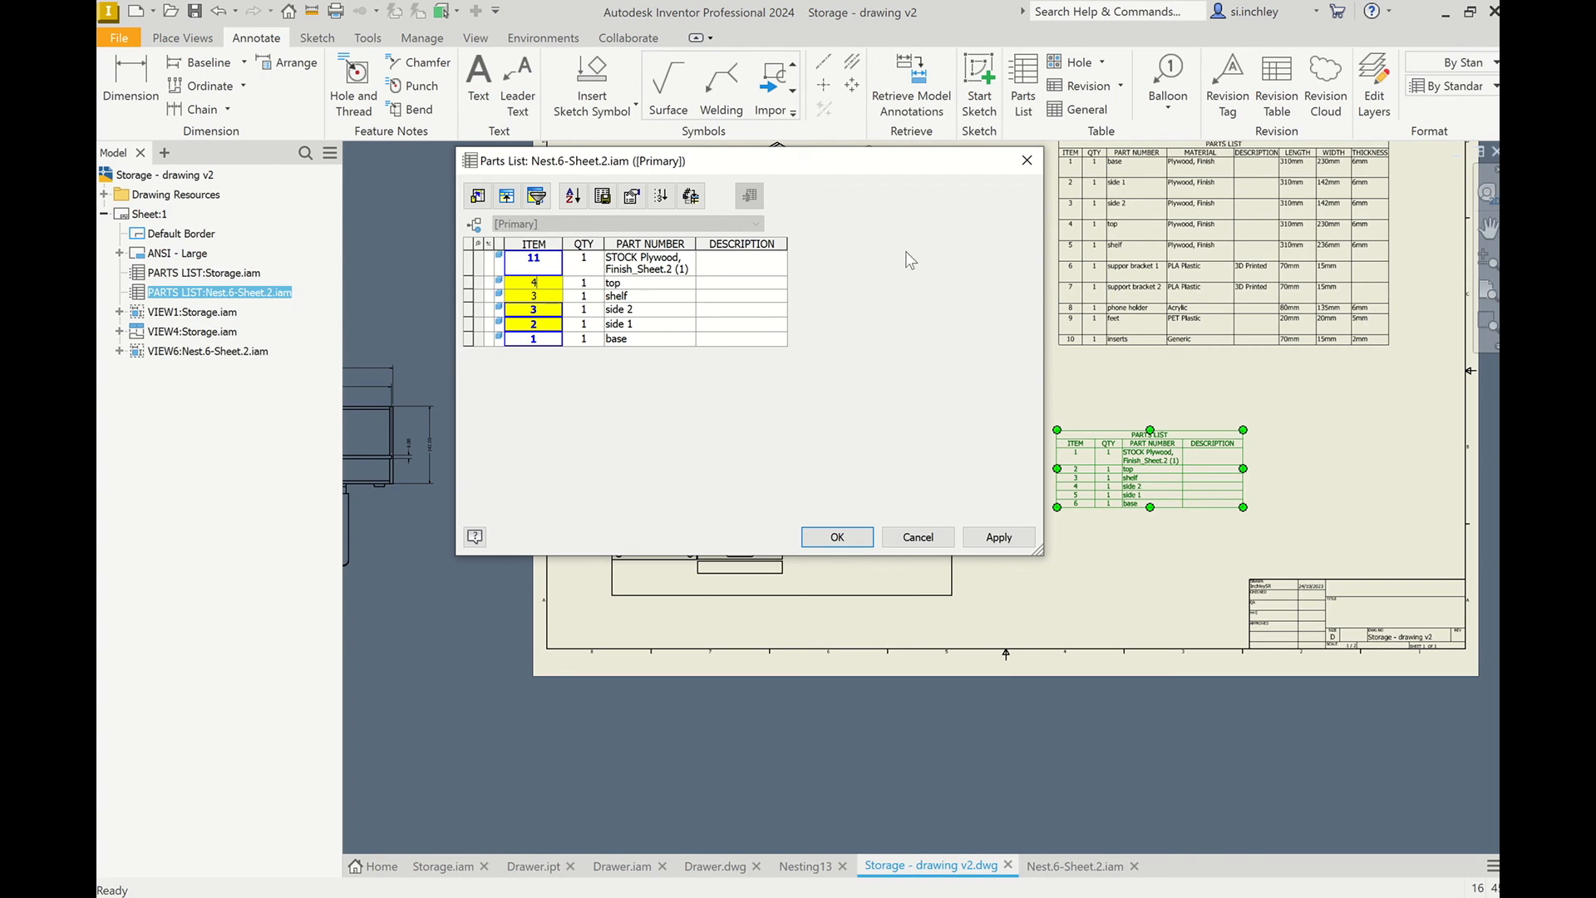
{"action": "key", "text": "Return"}
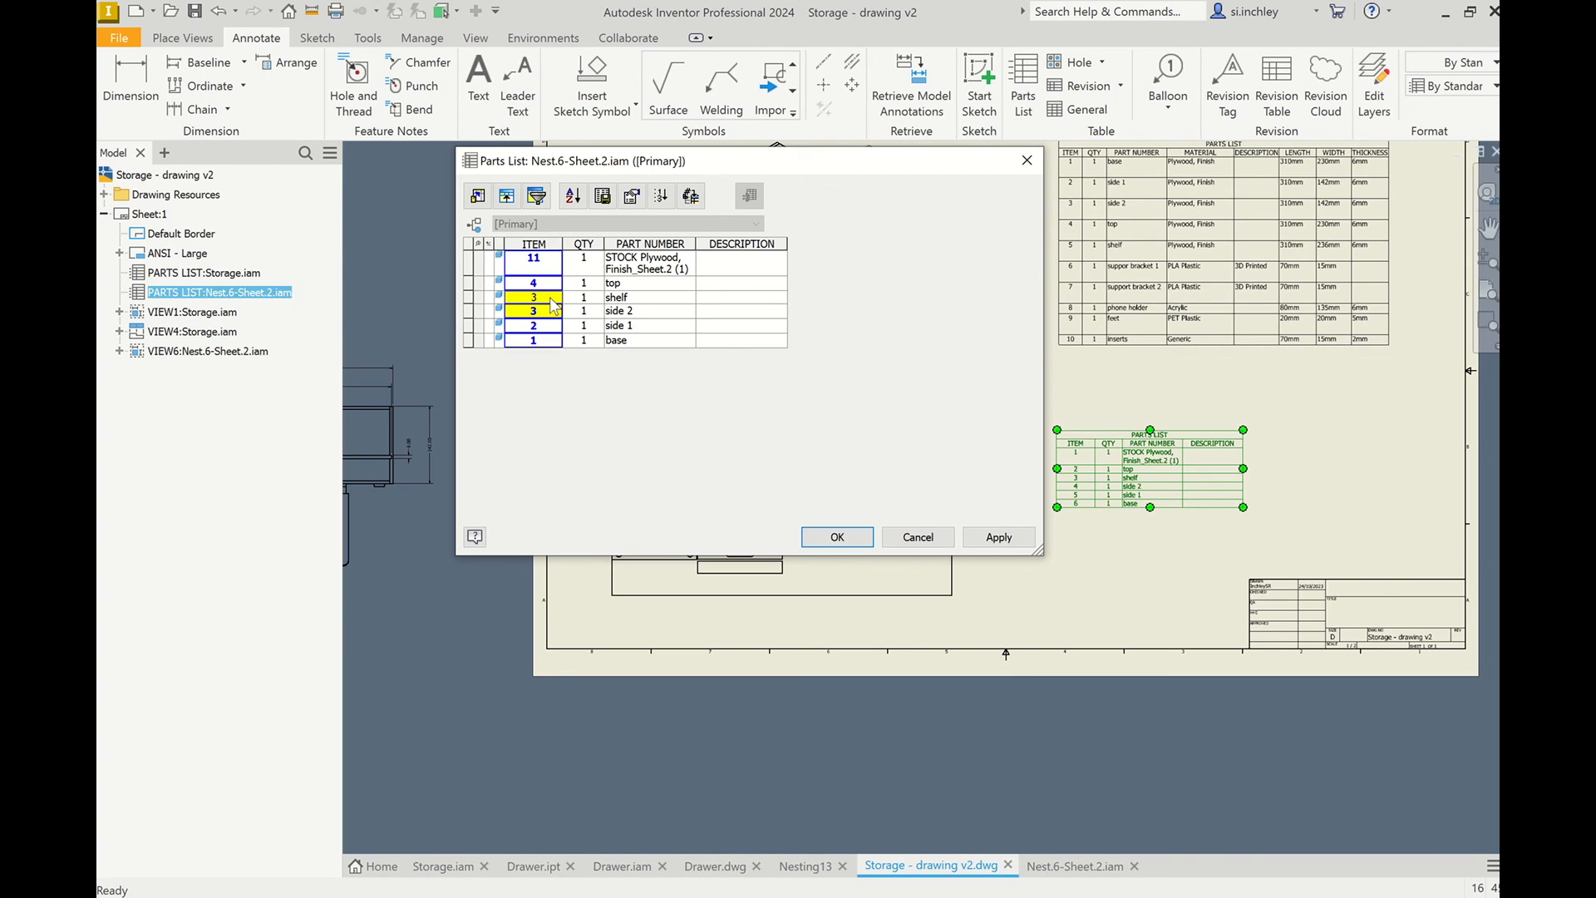
{"action": "type", "text": "5"}
{"action": "key", "text": "Return"}
Sort the nested sheet's parts list by ITEM in ascending order and apply the edits to the drawing.
{"action": "left_click", "coordinate": [573, 195]}
{"action": "left_click", "coordinate": [498, 213]}
{"action": "left_click", "coordinate": [487, 233]}
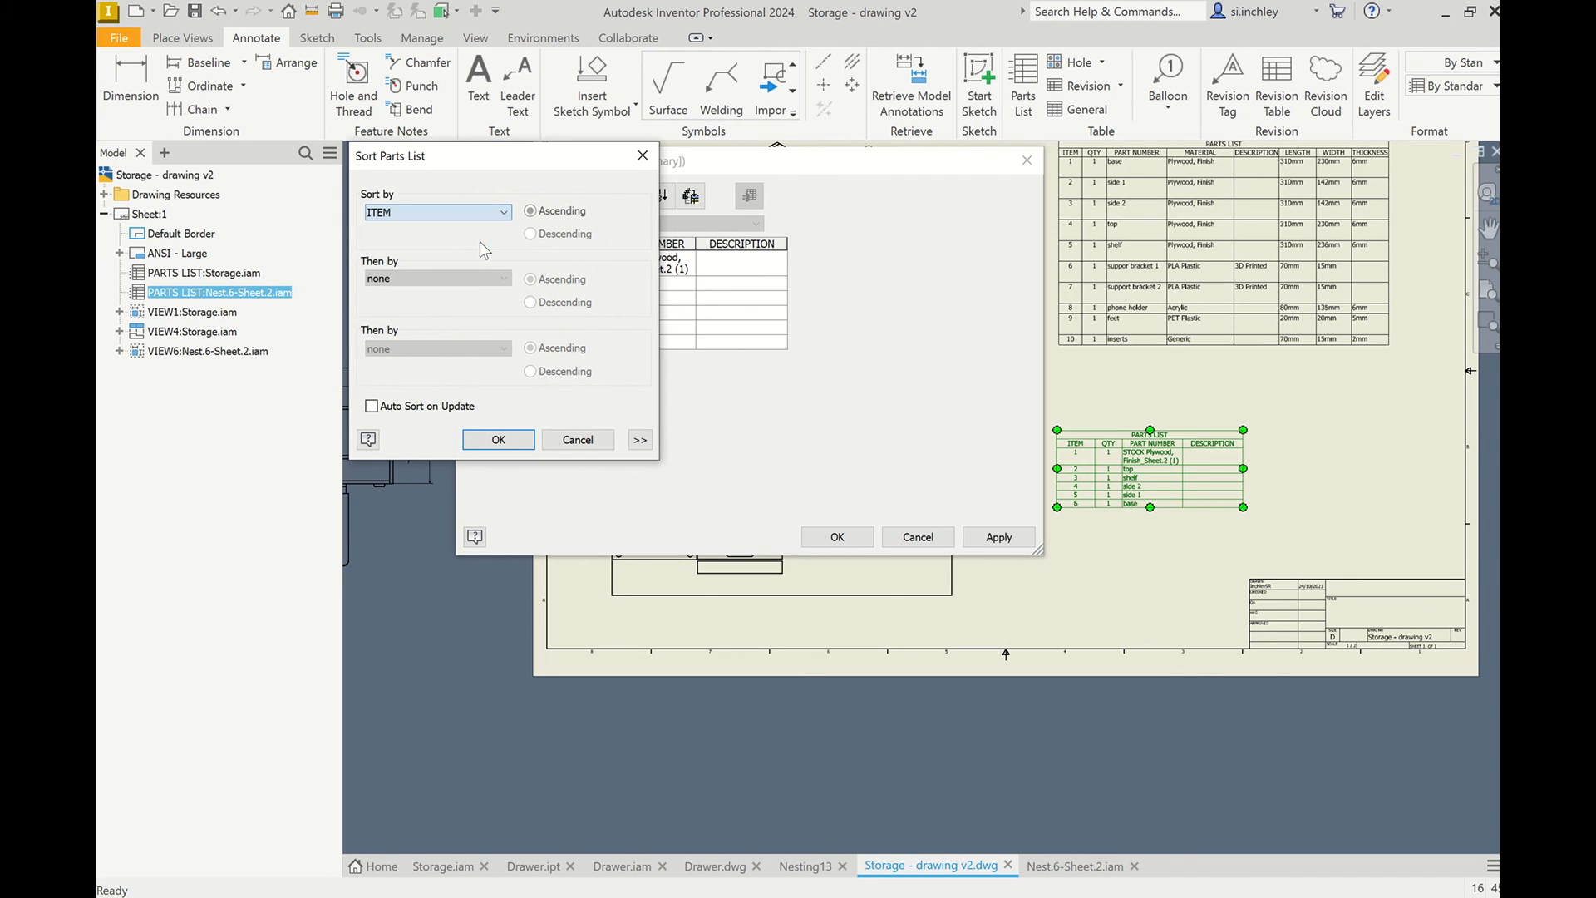
{"action": "left_click", "coordinate": [498, 439]}
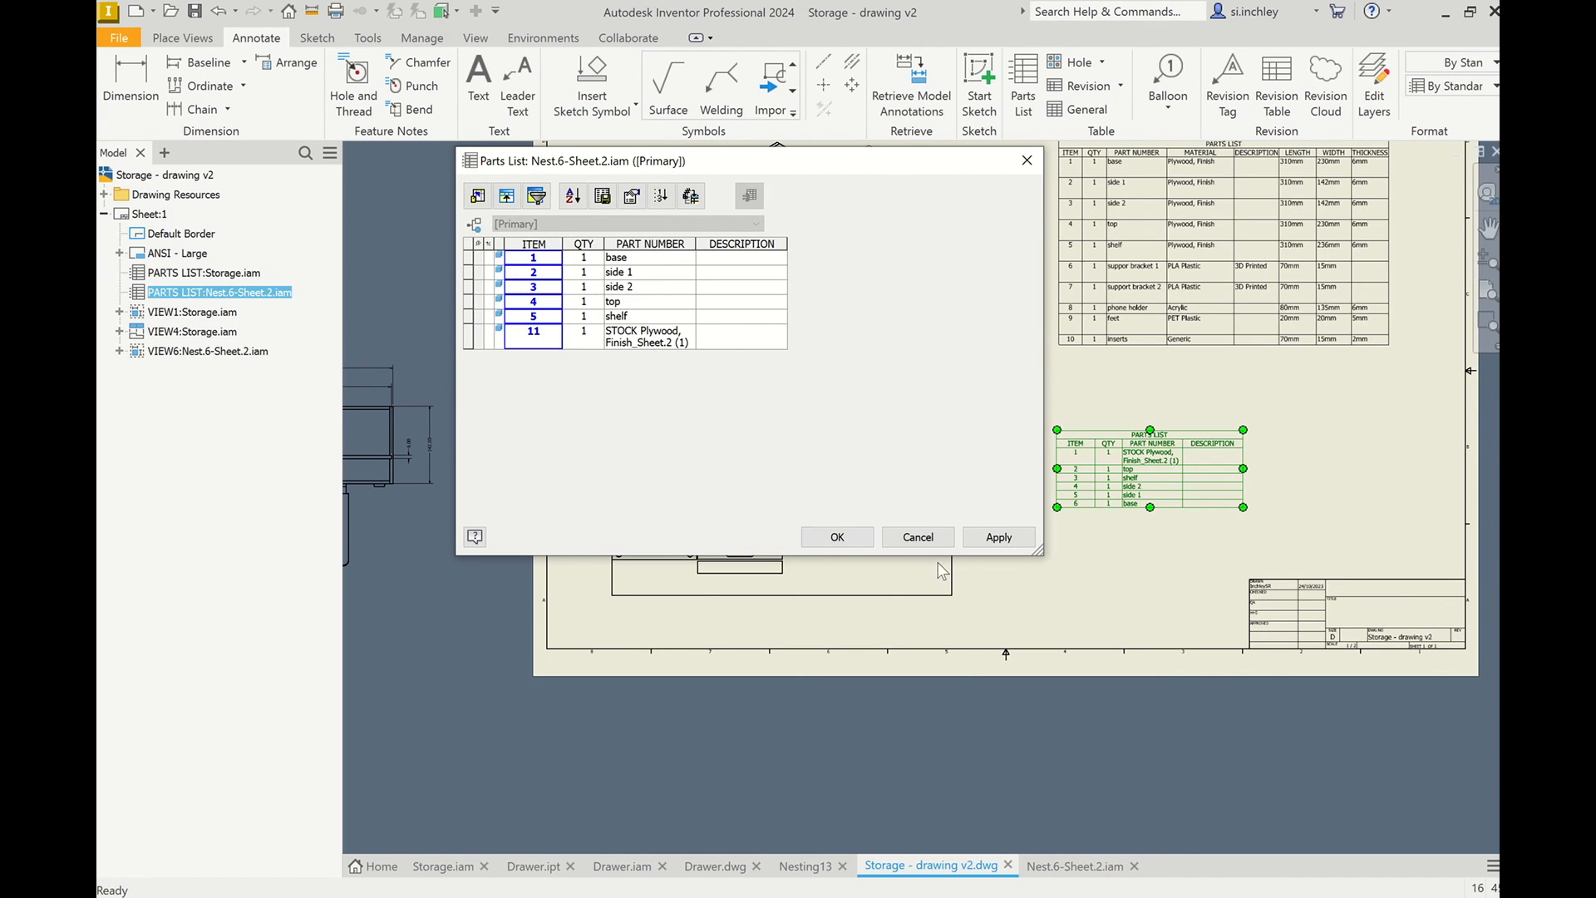
{"action": "left_click", "coordinate": [1021, 537]}
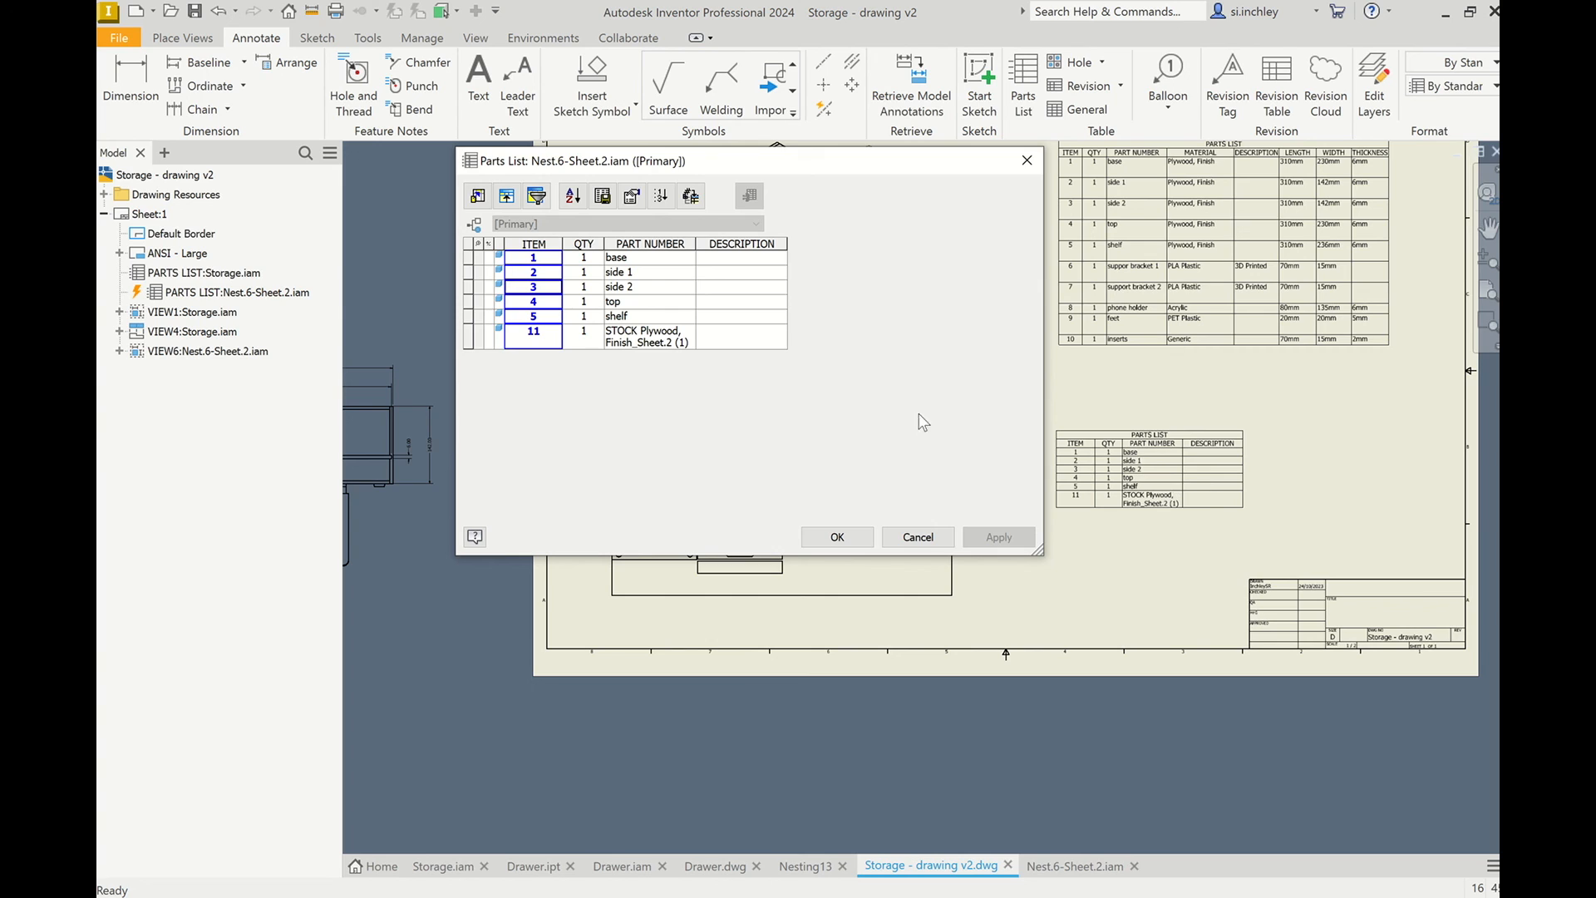
{"action": "left_click", "coordinate": [837, 537]}
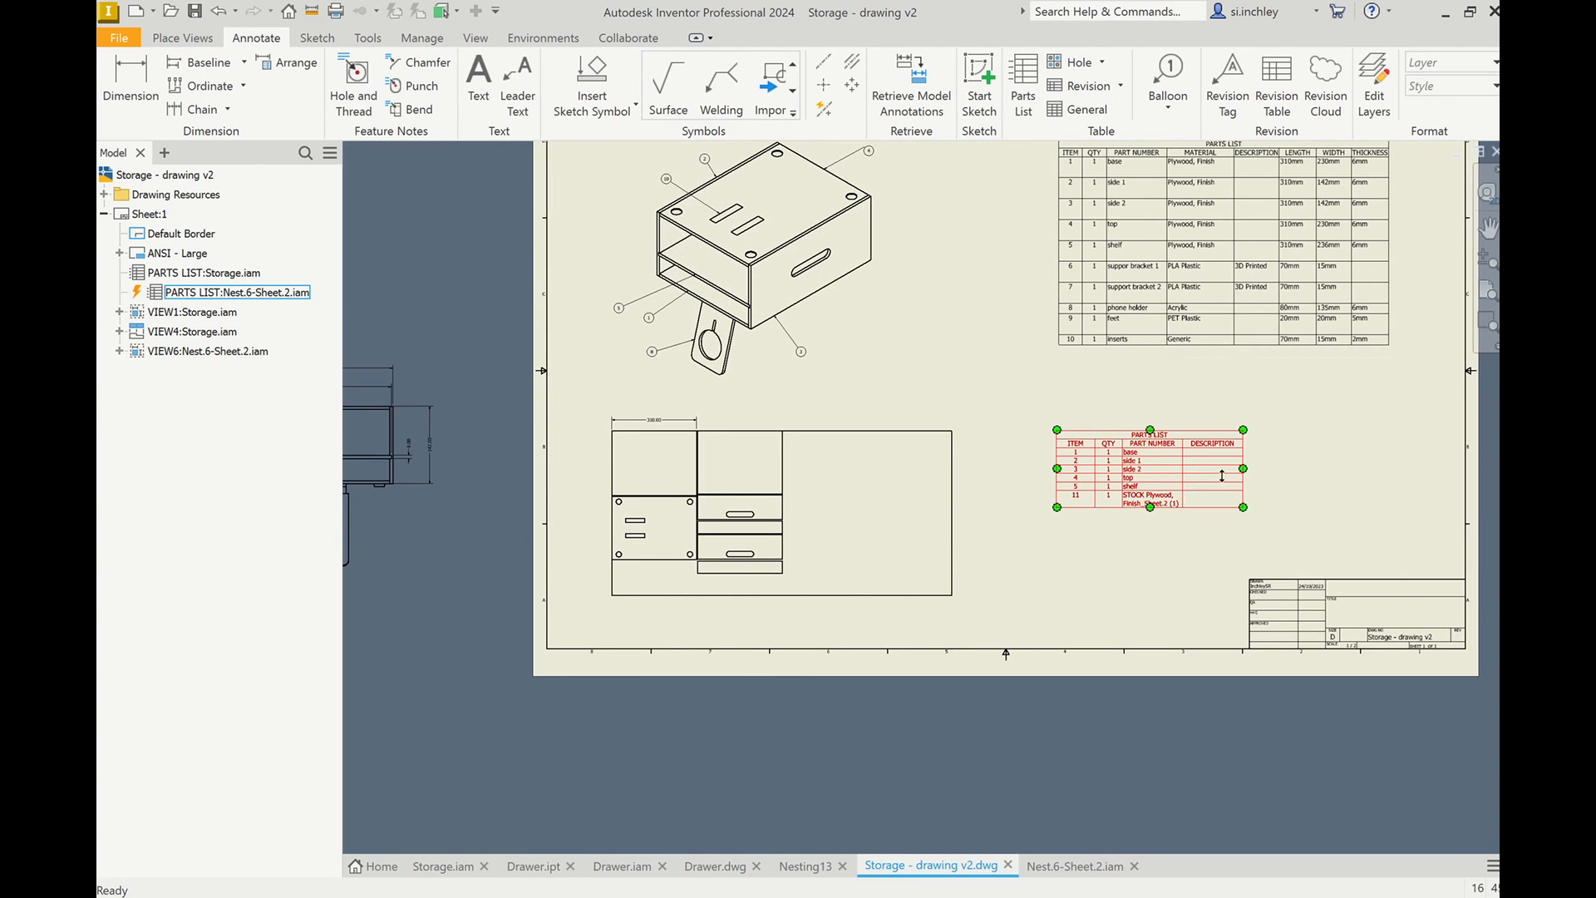
Widen the nested sheet parts list's PART NUMBER column to fit the stock name on one line, and align the table beneath the main parts list.
{"action": "left_click_drag", "start_coordinate": [1121, 483], "coordinate": [1054, 490]}
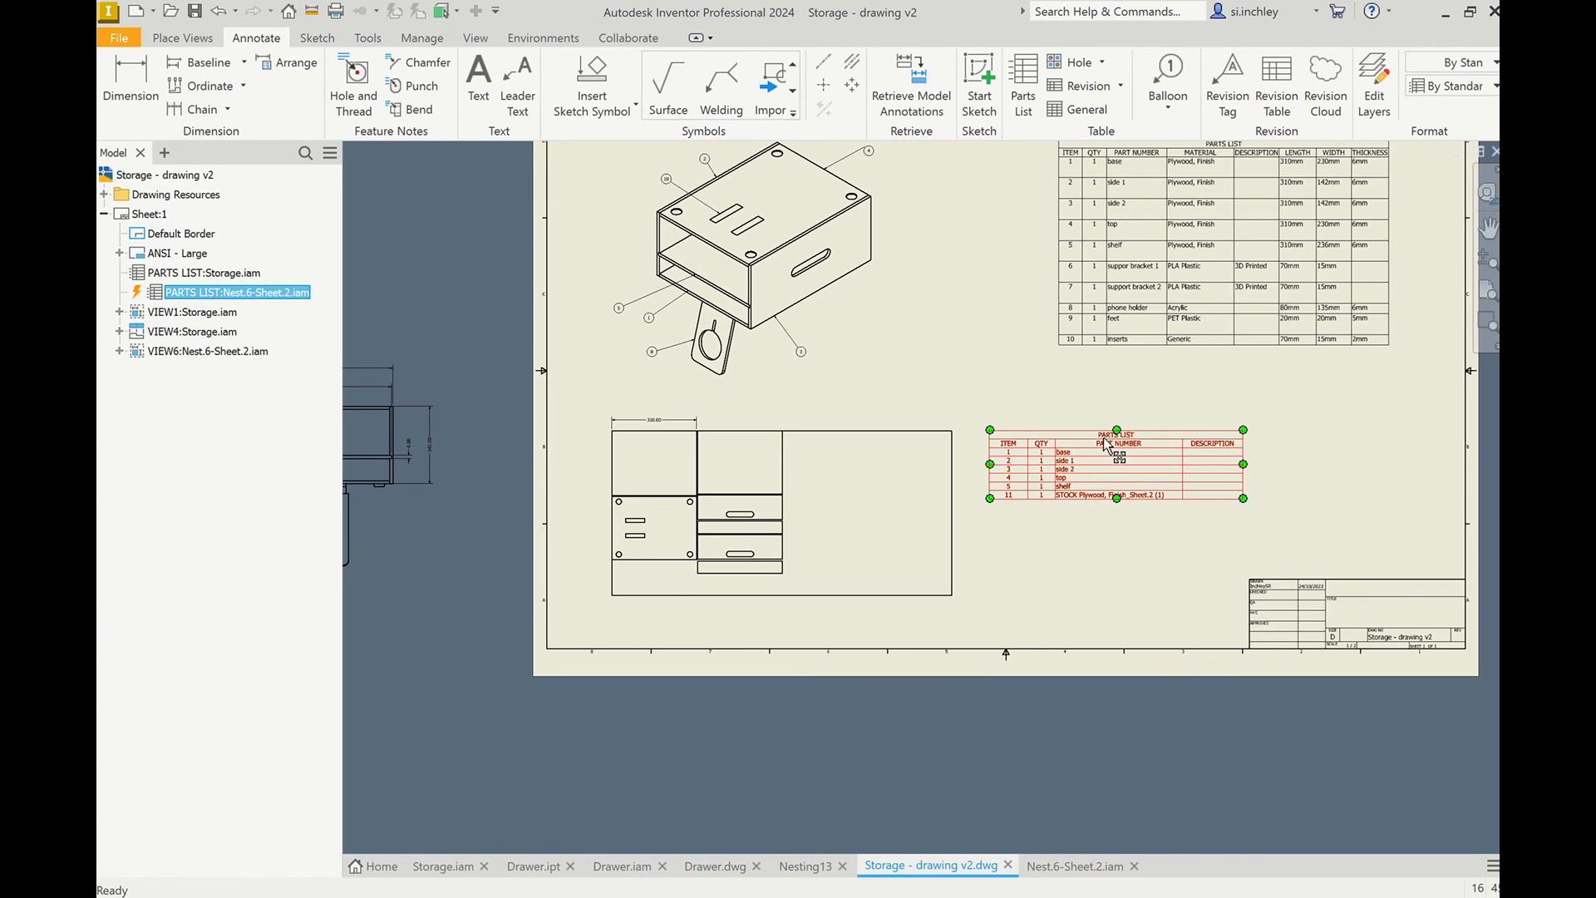
{"action": "mouse_move", "coordinate": [1104, 436]}
{"action": "left_mouse_down"}
{"action": "mouse_move", "coordinate": [1173, 449]}
{"action": "mouse_move", "coordinate": [1174, 431]}
{"action": "left_mouse_up"}
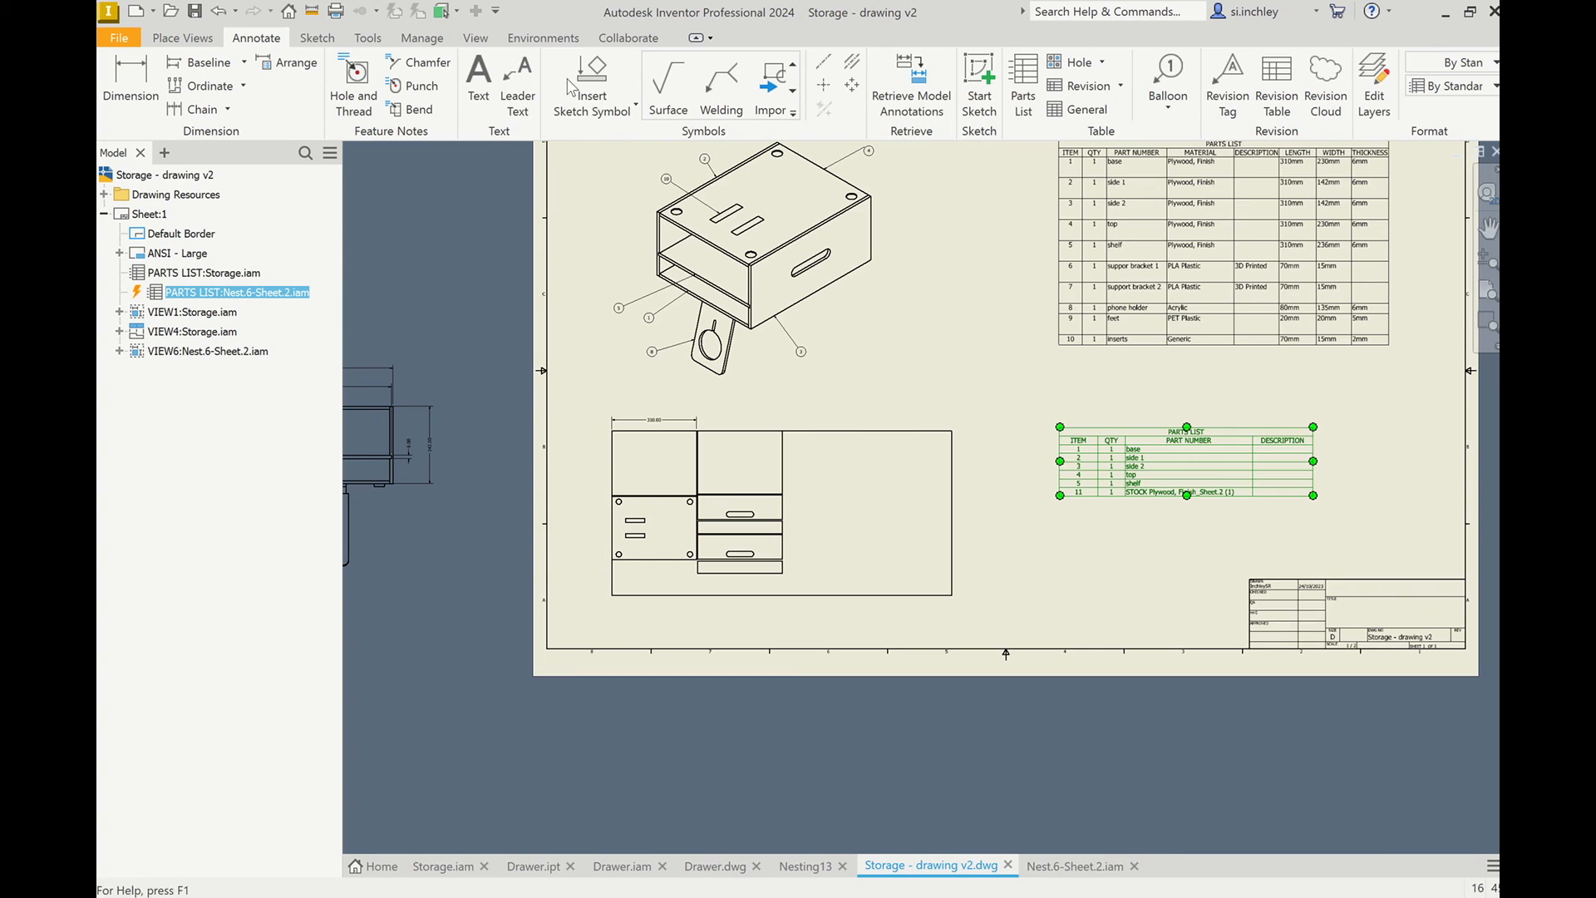
Add item balloons to the nested sheet's base, shelf and top panels, placing the base balloon above the sheet and the others left of it.
{"action": "left_click", "coordinate": [1168, 79]}
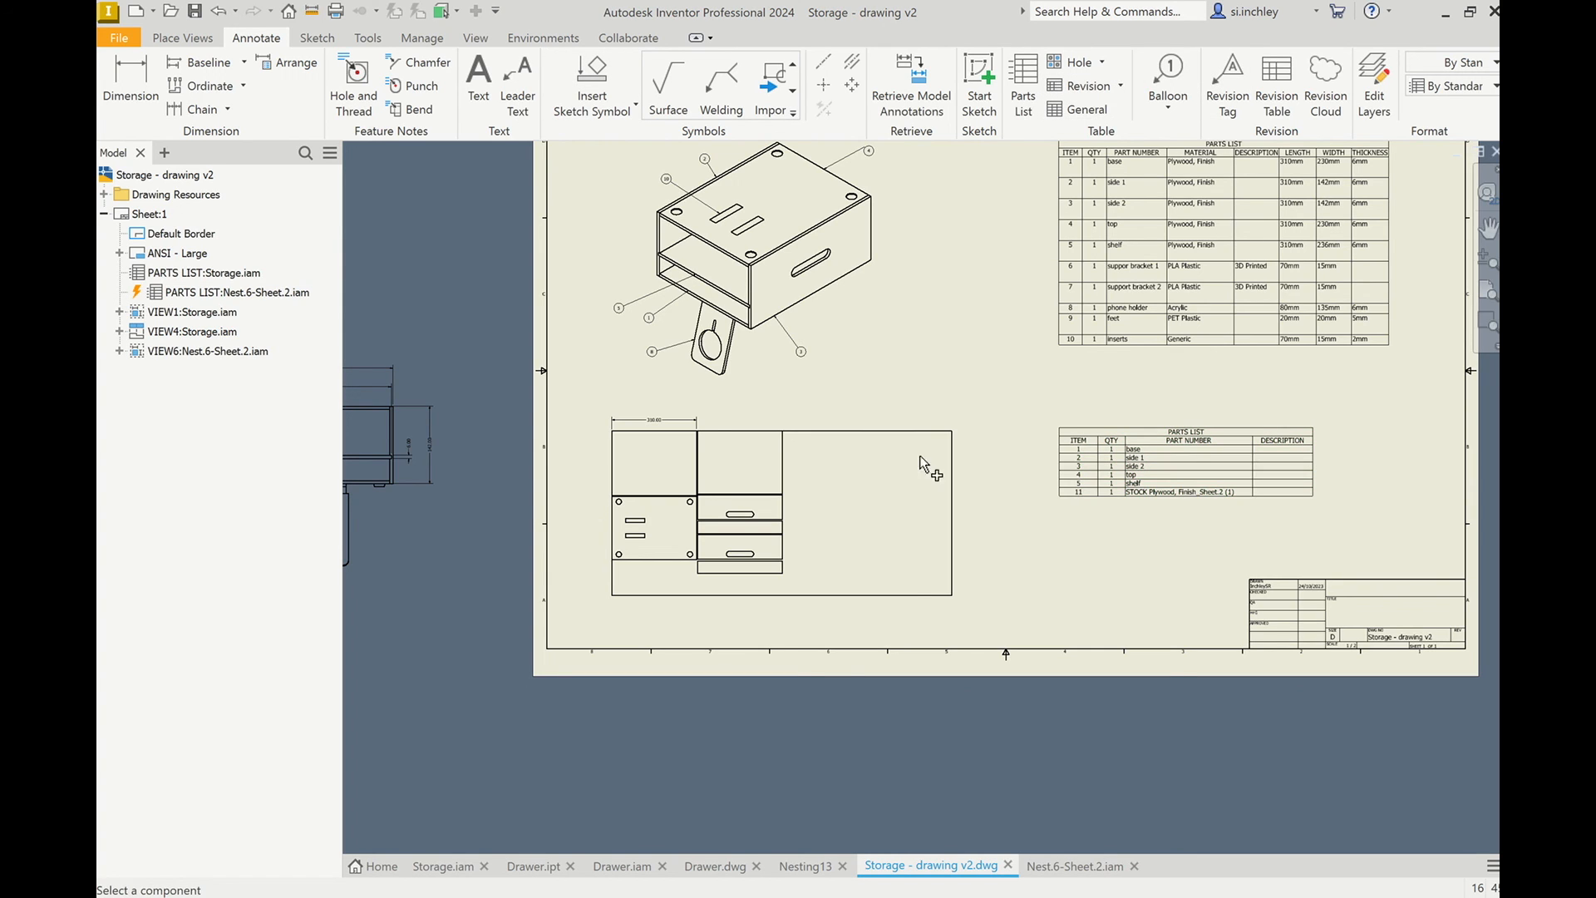
{"action": "left_click", "coordinate": [783, 454]}
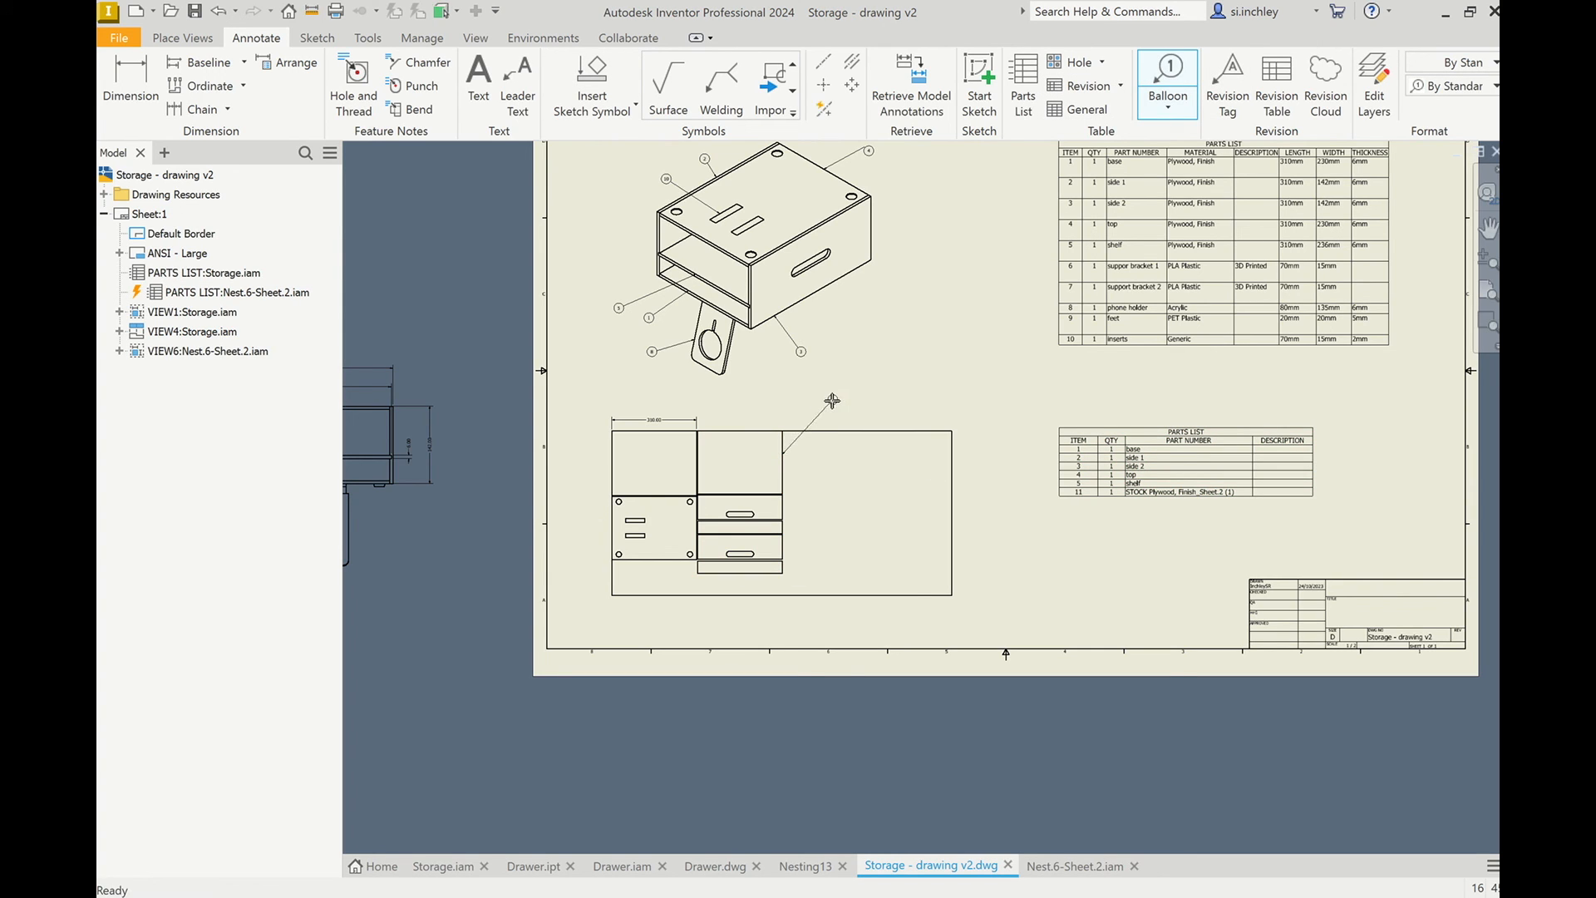
{"action": "left_click", "coordinate": [839, 398]}
{"action": "left_click", "coordinate": [614, 472]}
{"action": "left_click", "coordinate": [583, 468]}
{"action": "left_click", "coordinate": [615, 526]}
{"action": "left_click", "coordinate": [584, 519]}
Balloon the two slotted side panels, placing the side 1 balloon above the nested sheet and the side 2 balloon below it.
{"action": "left_click", "coordinate": [784, 509]}
{"action": "left_click", "coordinate": [881, 410]}
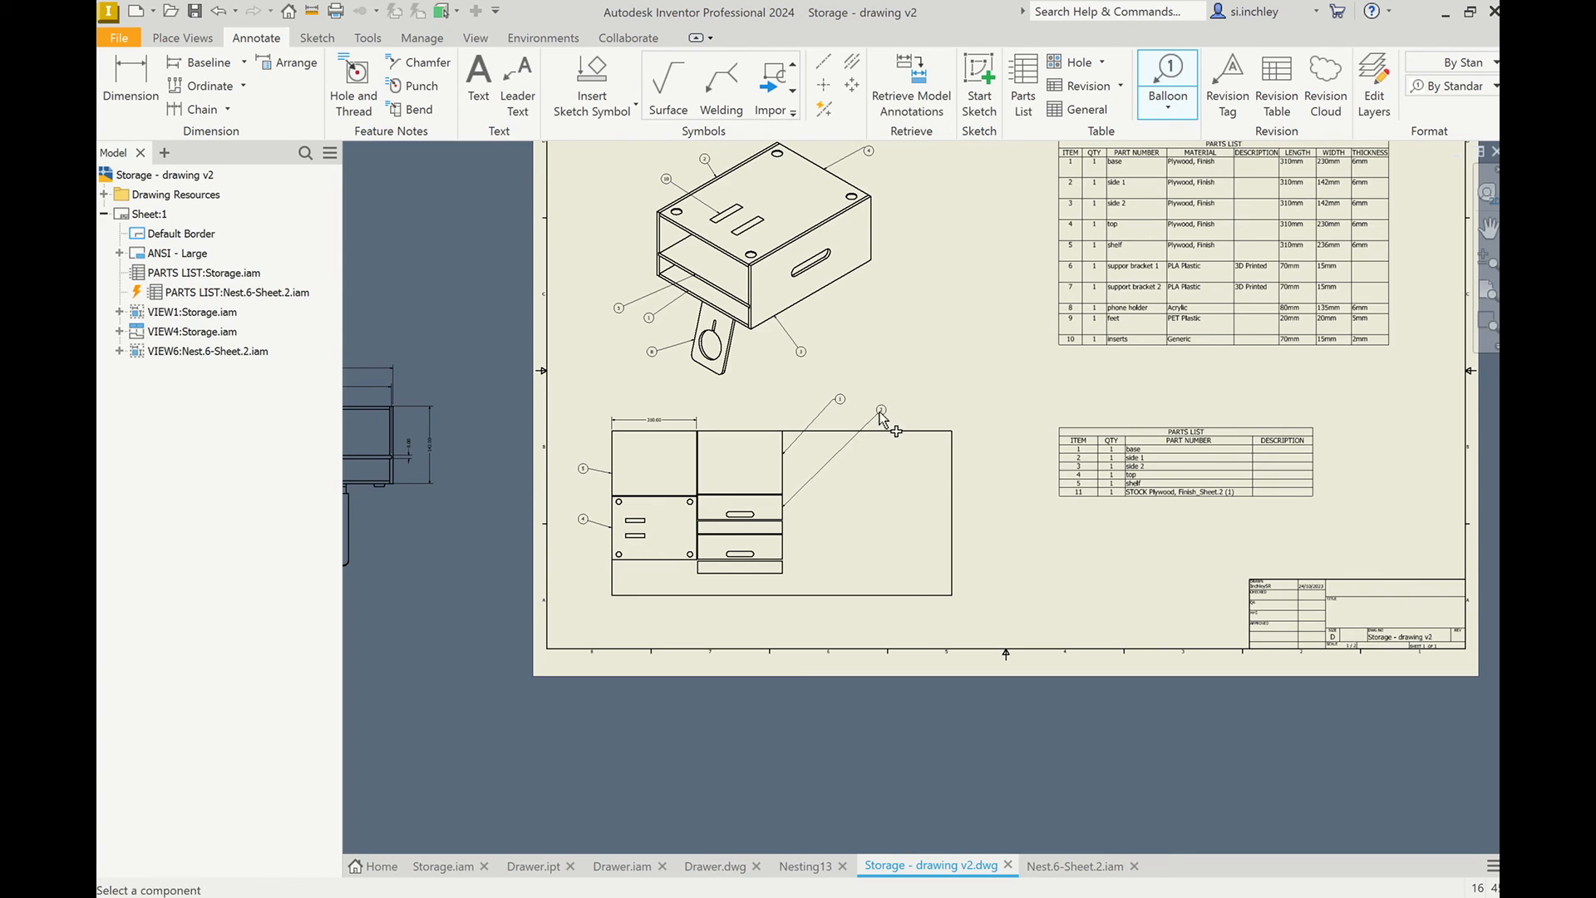
{"action": "left_click", "coordinate": [783, 550]}
{"action": "left_click", "coordinate": [817, 614]}
{"action": "scroll", "coordinate": [806, 613], "scroll_direction": "up", "scroll_amount": 3}
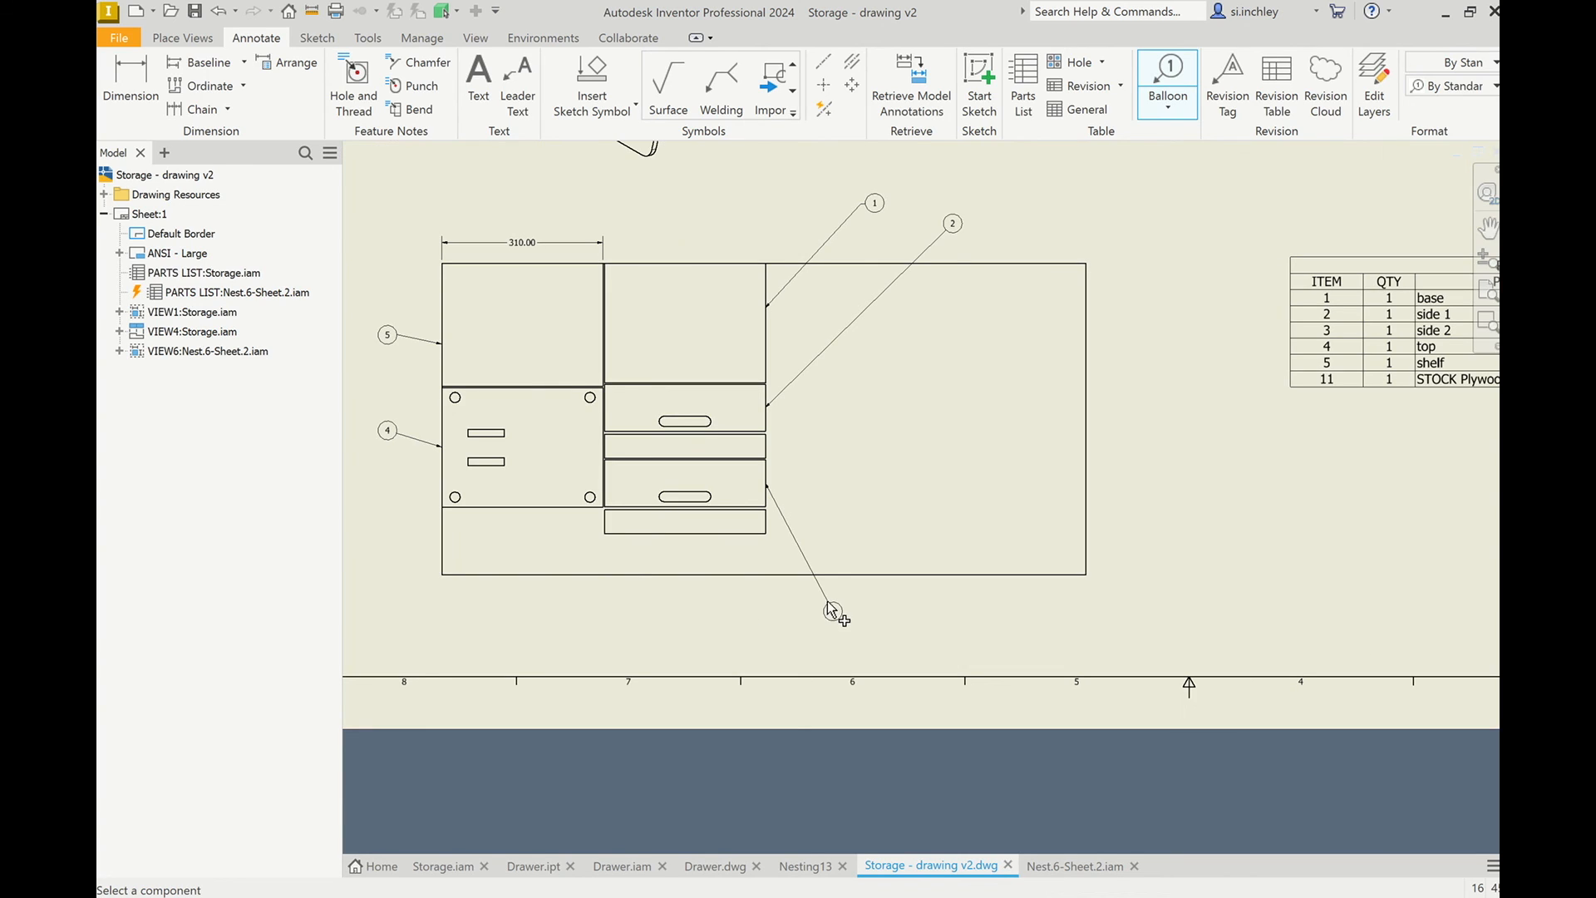